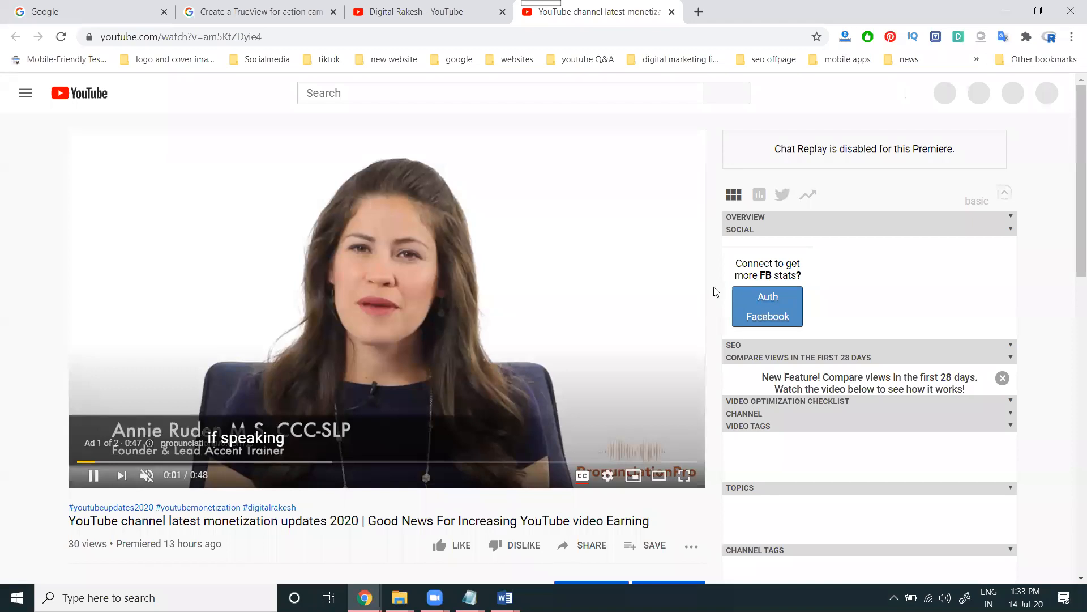
# Read through the 'Create a TrueView for action campaign' help article, then return to the YouTube ad video
pyautogui.scroll(-1, 680, 295)
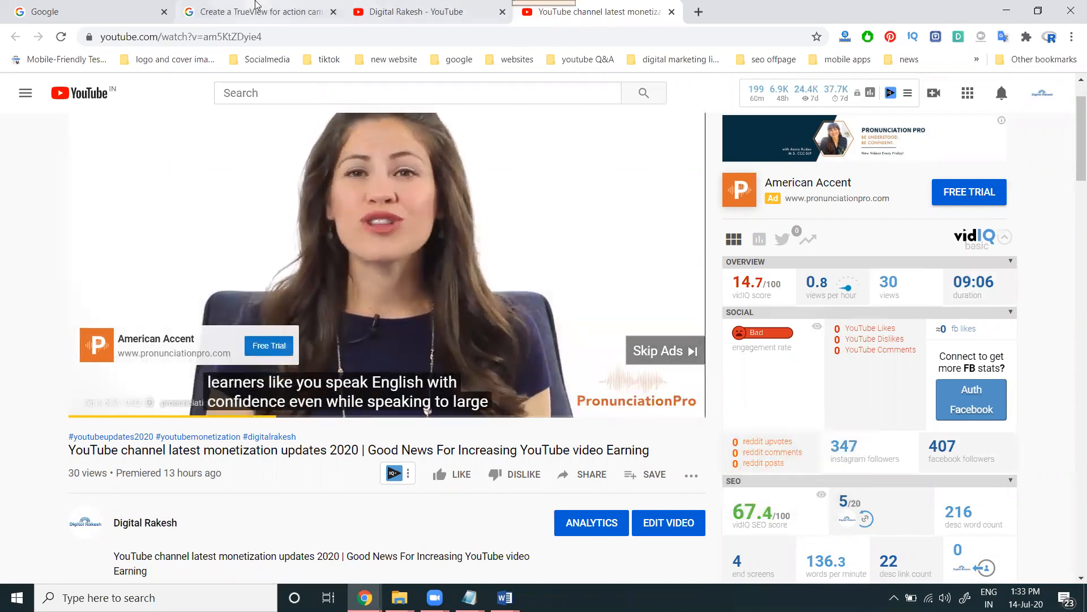
pyautogui.click(256, 6)
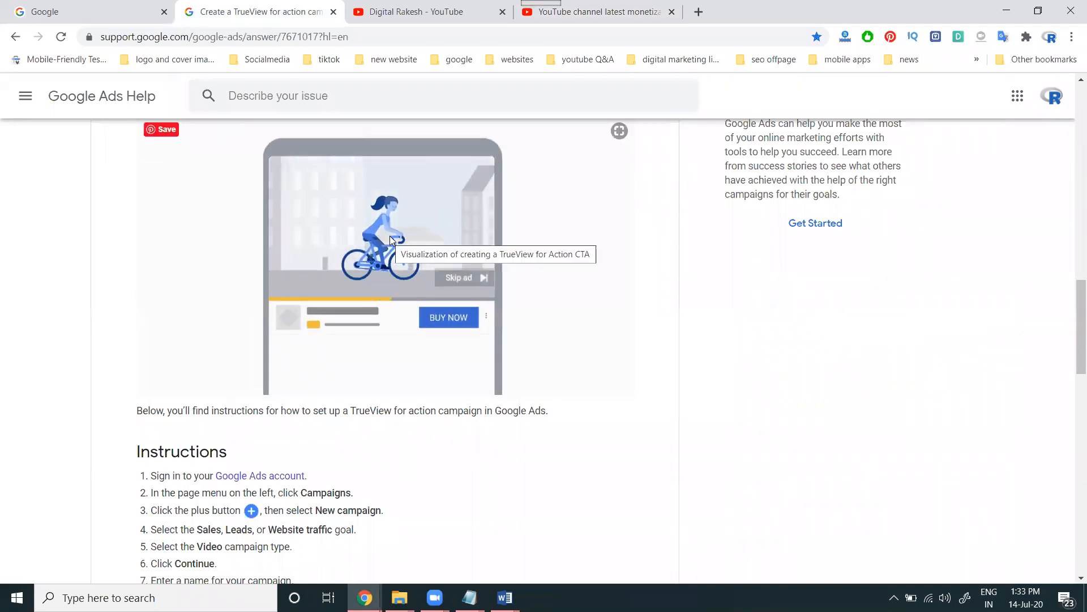
pyautogui.scroll(10, 390, 239)
pyautogui.scroll(8, 336, 208)
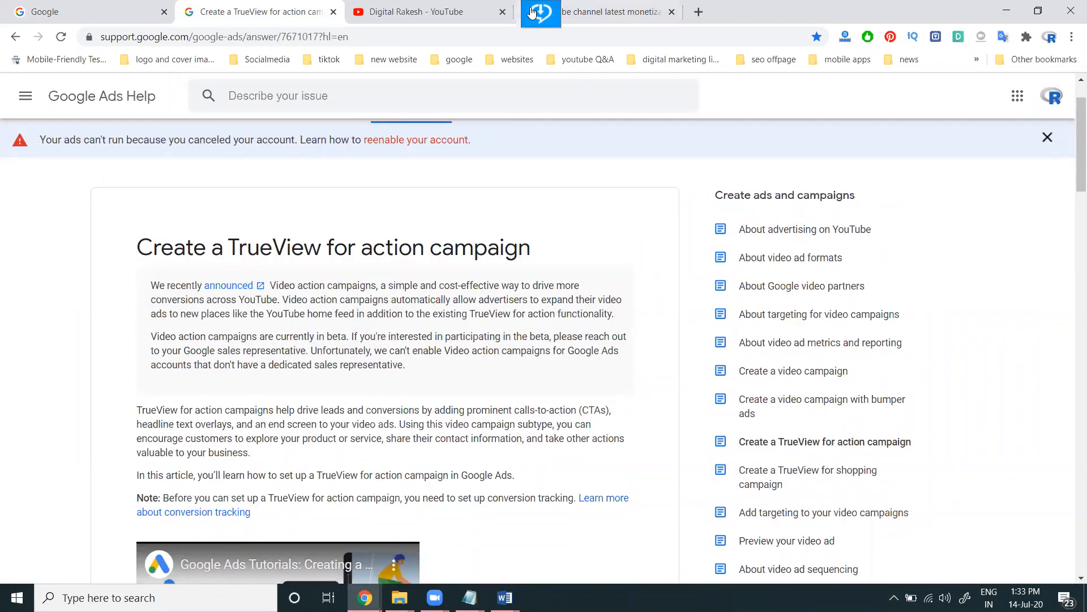
pyautogui.click(621, 17)
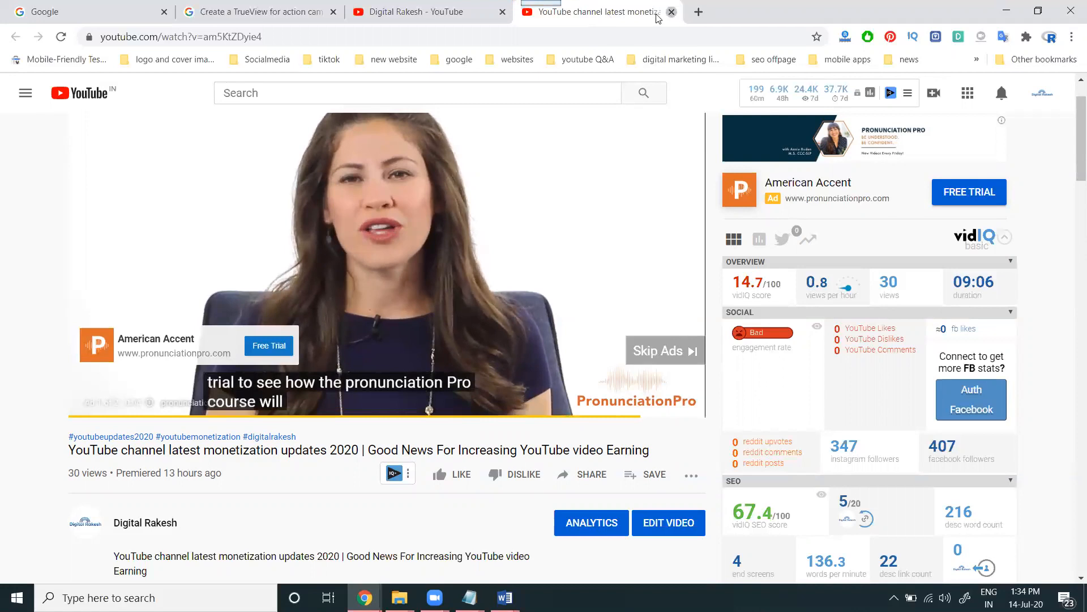
# Close the YouTube tab and sign in to Google Ads via google.com/adwords in a new tab
pyautogui.click(671, 12)
pyautogui.click(536, 19)
pyautogui.write('goo')
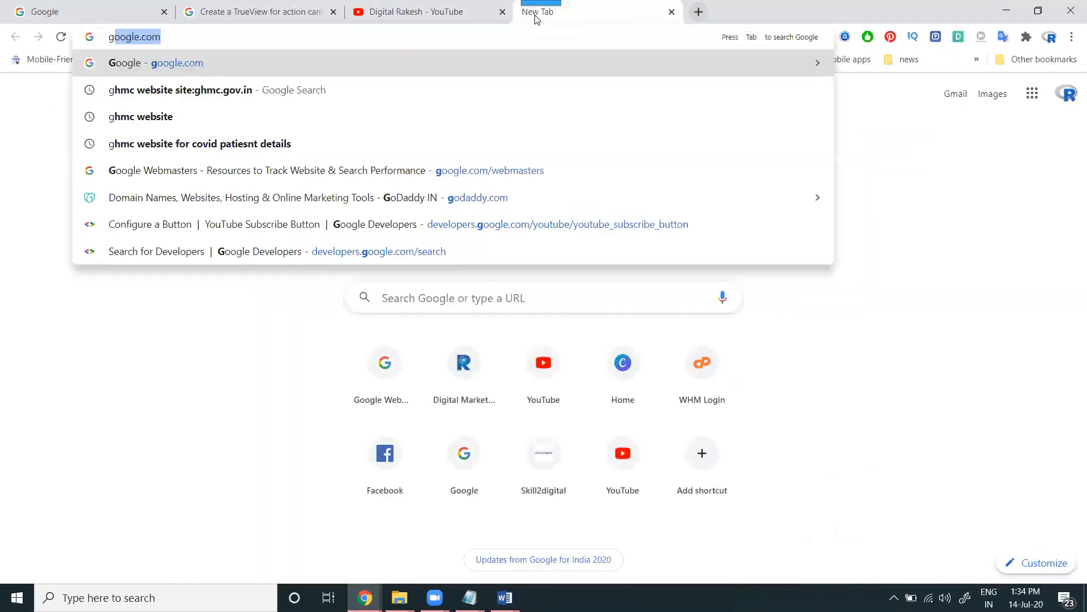
pyautogui.write('gle.com/a')
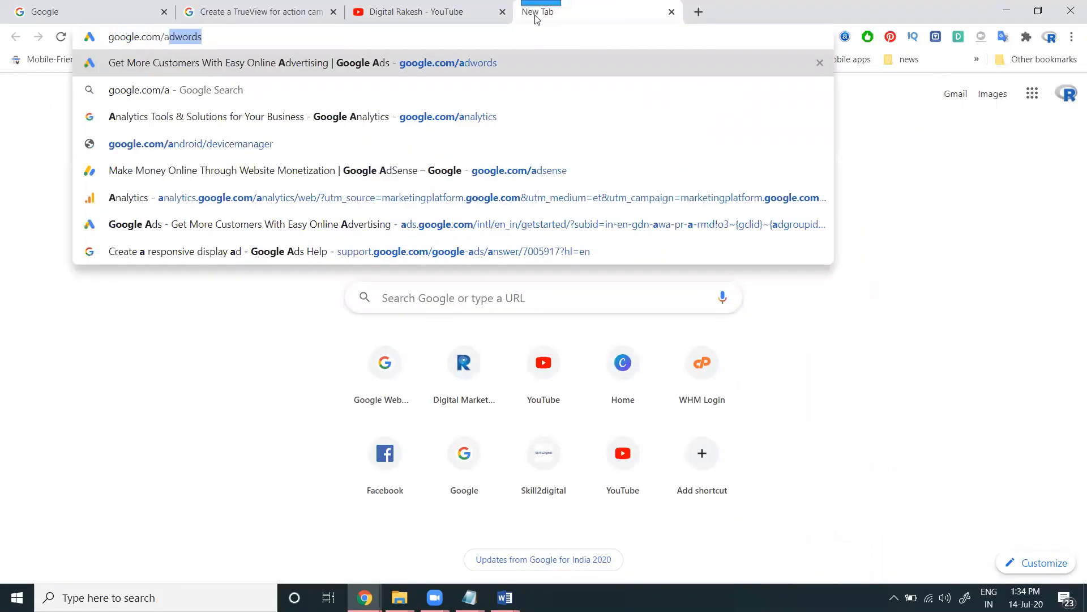
pyautogui.press('Return')
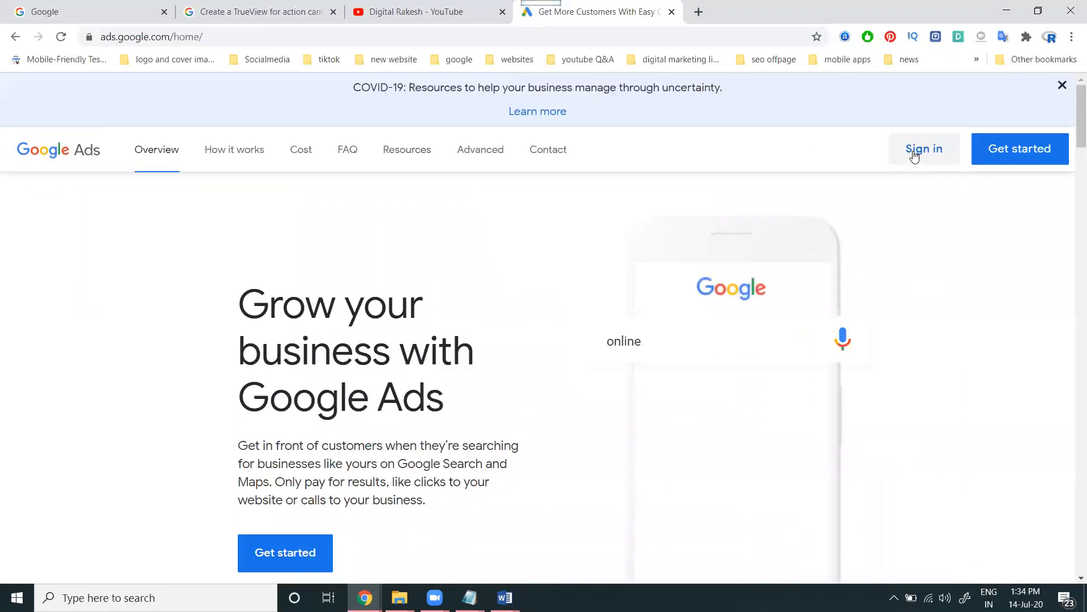
pyautogui.click(914, 155)
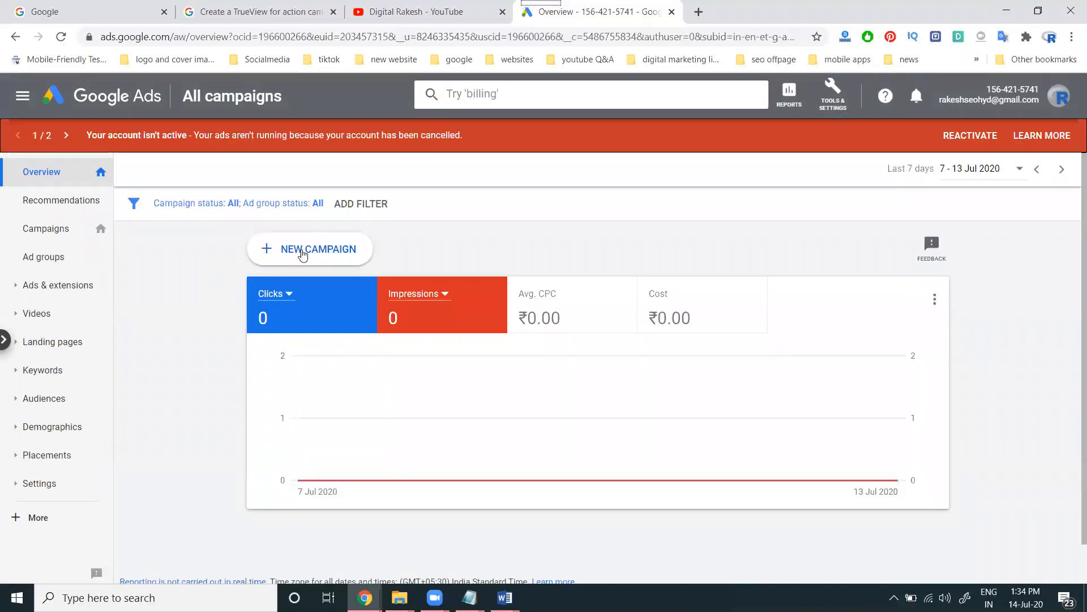
# Start a new campaign and read the help article's TrueView for action Instructions list
pyautogui.click(303, 253)
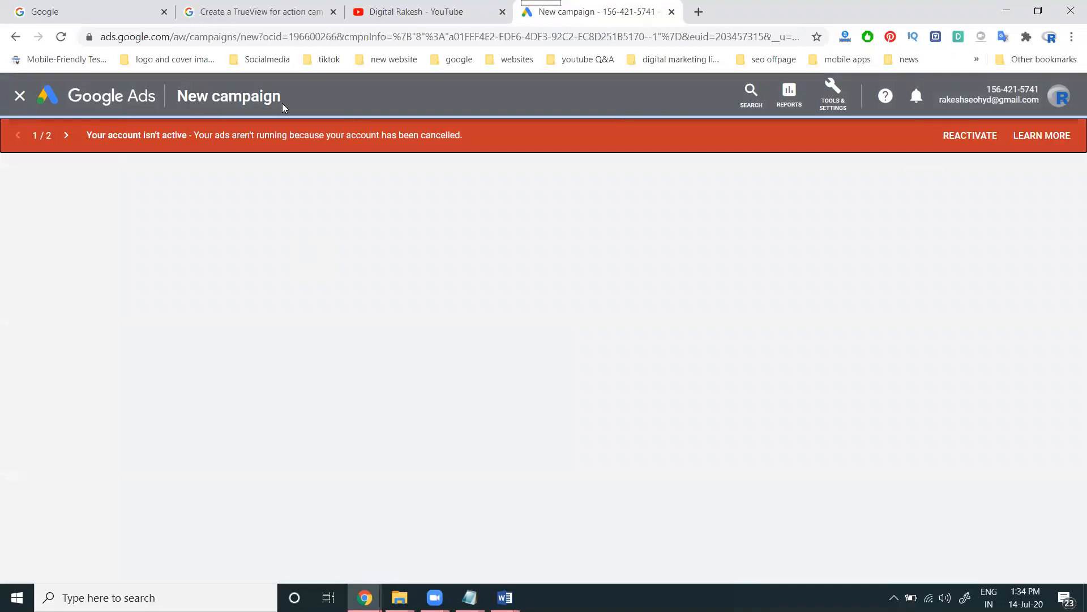
pyautogui.click(258, 11)
pyautogui.scroll(-5, 301, 317)
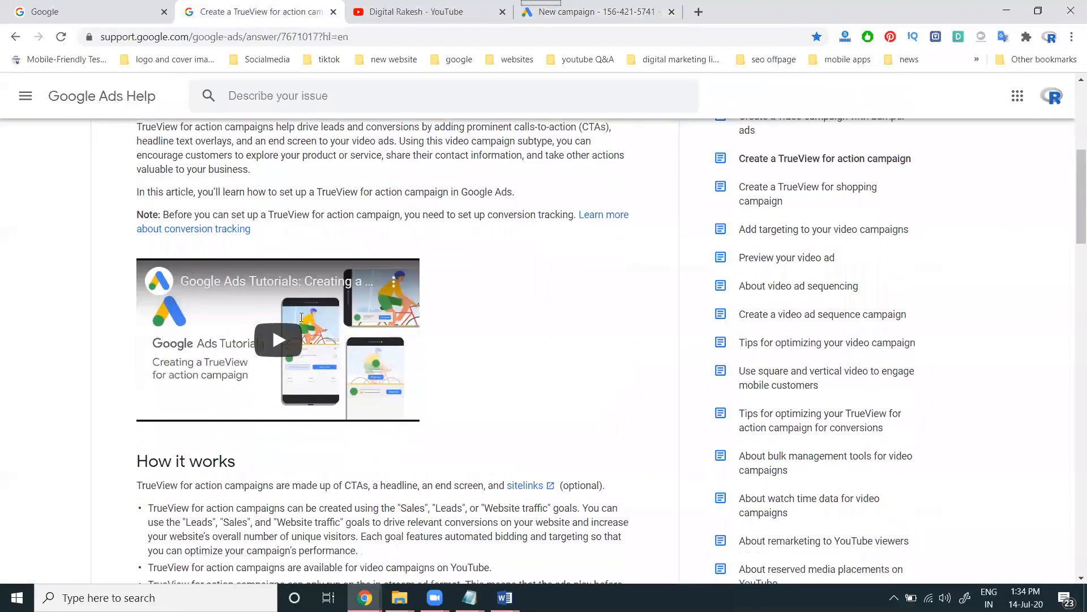
pyautogui.scroll(-4, 302, 317)
pyautogui.scroll(-3, 301, 323)
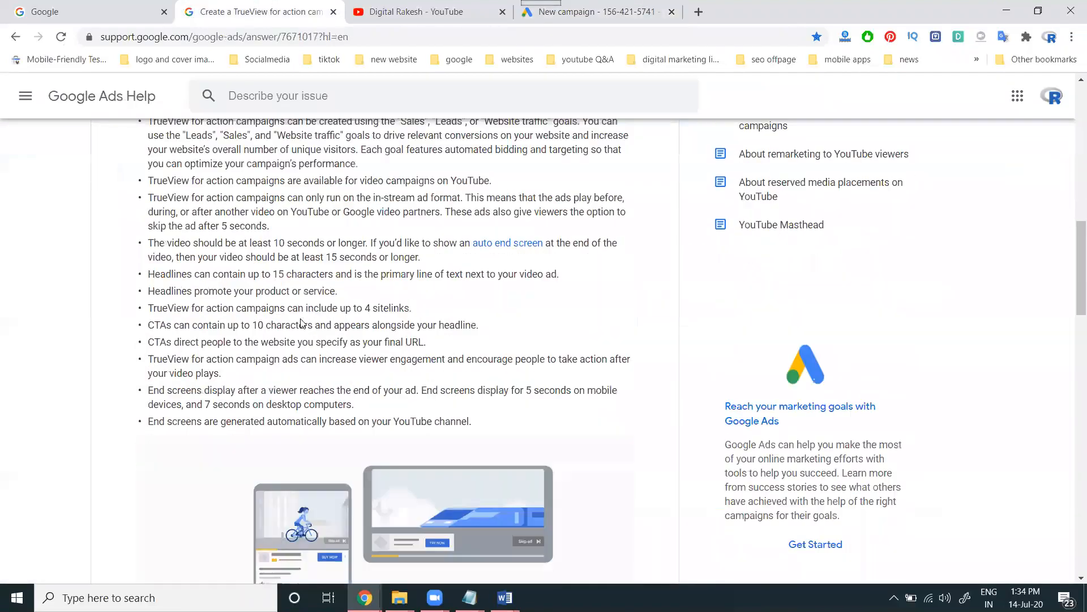
pyautogui.scroll(-3, 302, 324)
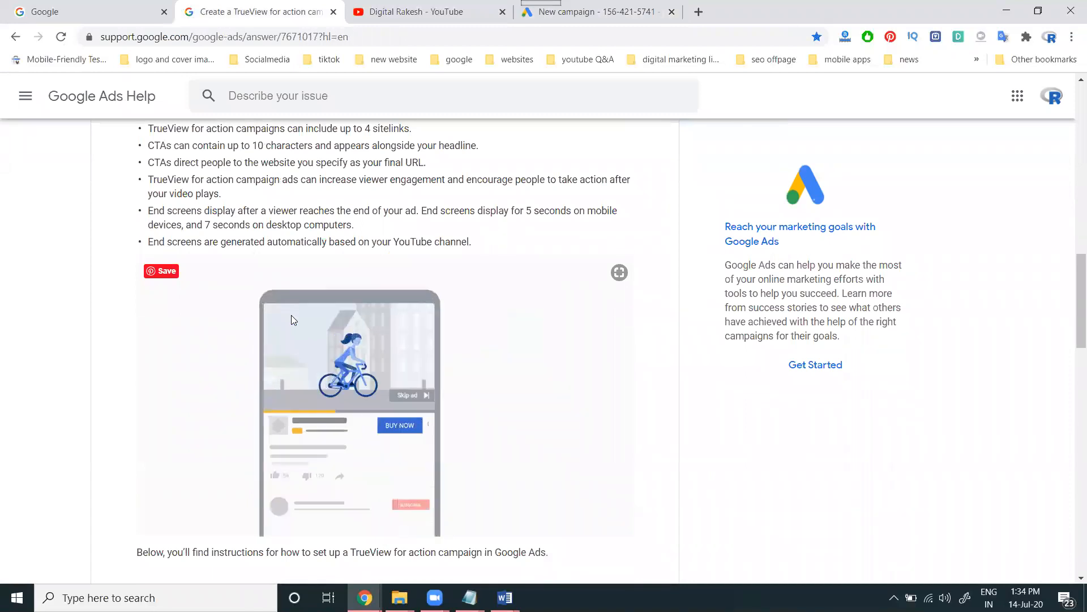
pyautogui.scroll(-7, 291, 315)
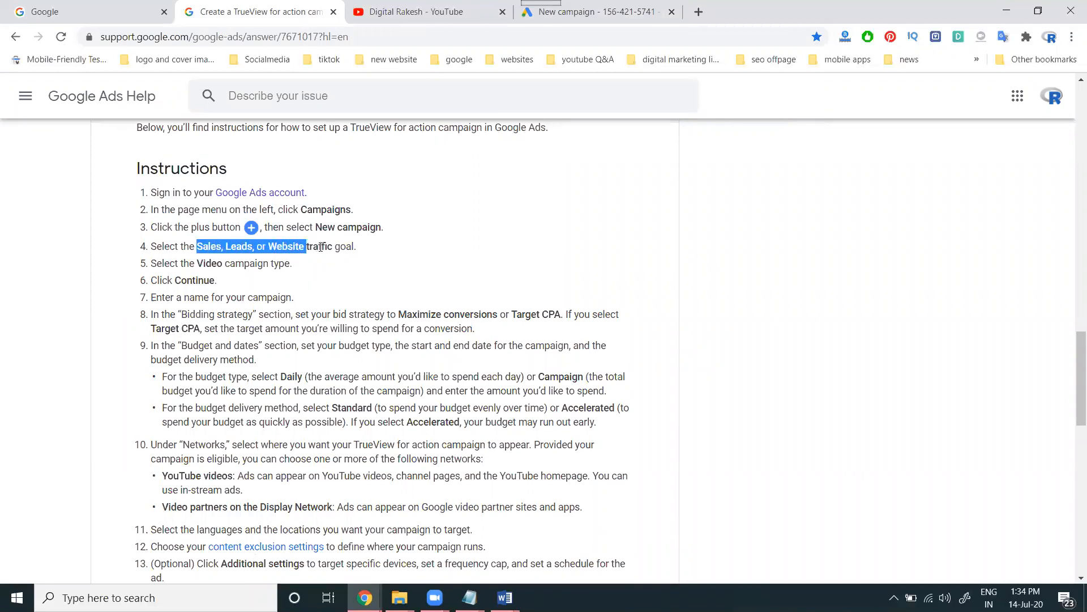
pyautogui.click(590, 14)
# Try the Sales goal with the Video campaign type
pyautogui.click(299, 311)
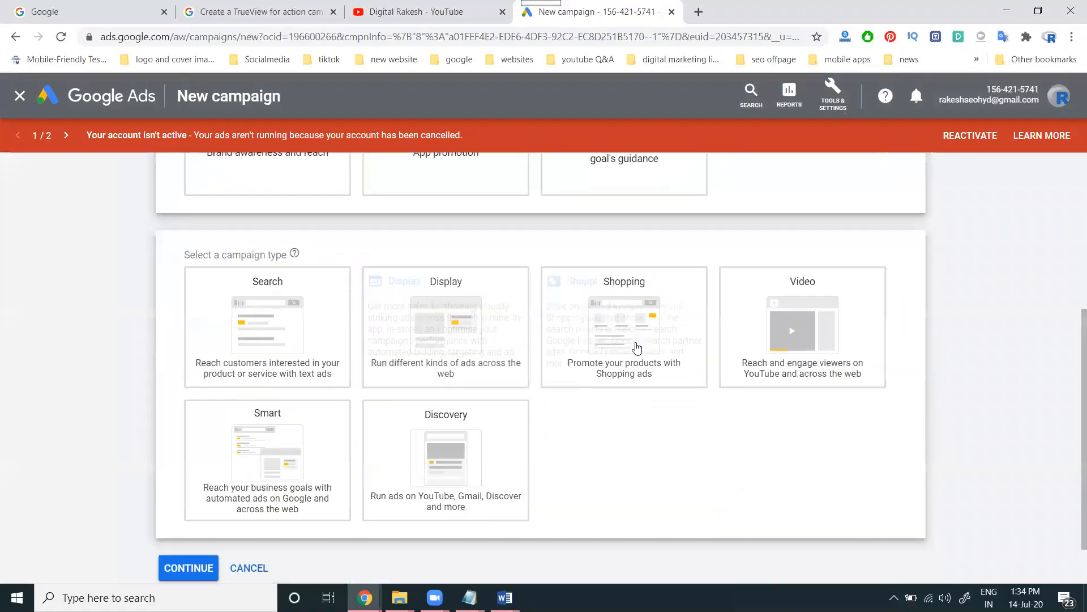
pyautogui.click(802, 356)
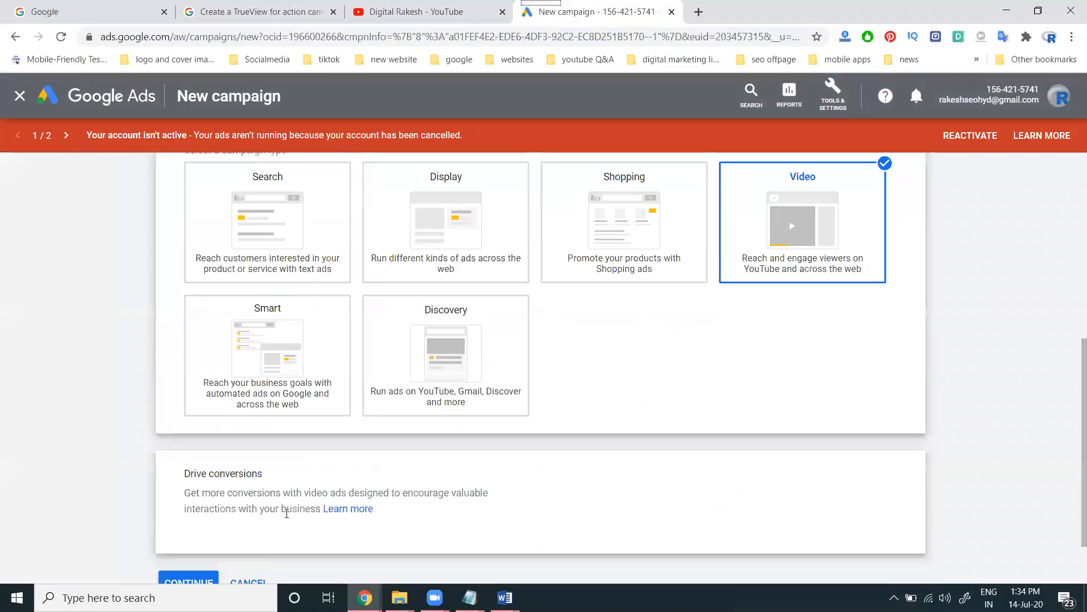
pyautogui.scroll(8, 344, 480)
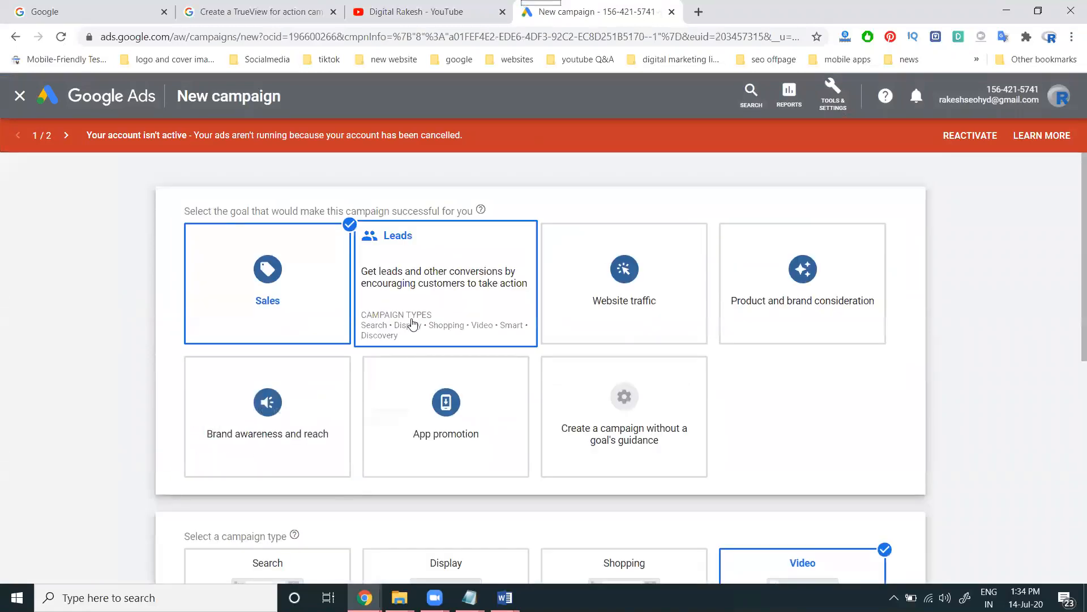
pyautogui.scroll(-6, 436, 300)
pyautogui.click(753, 277)
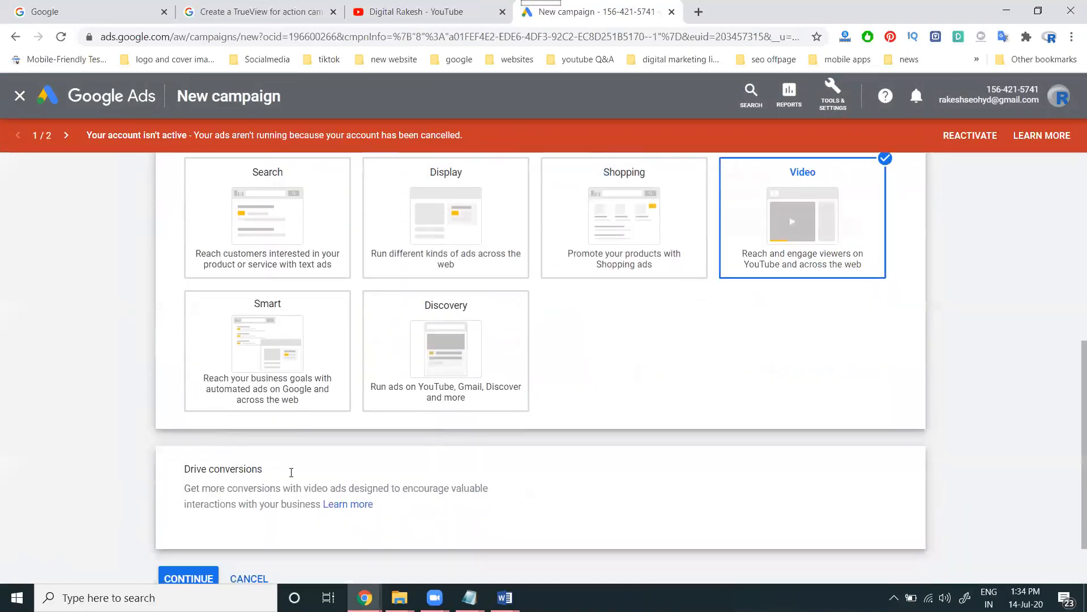
pyautogui.scroll(5, 397, 460)
pyautogui.scroll(-5, 605, 311)
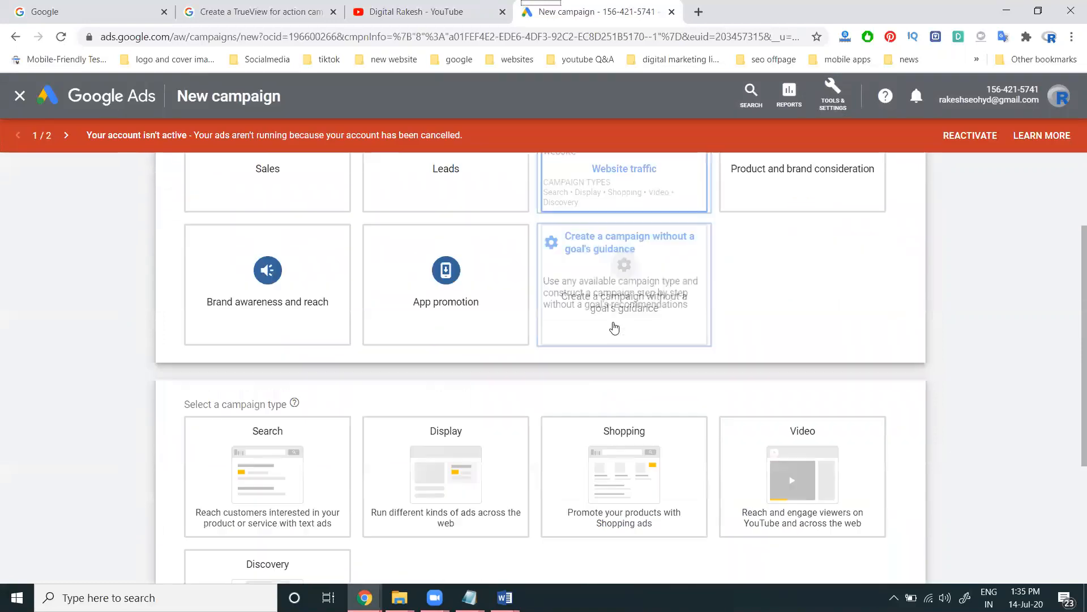
pyautogui.click(833, 358)
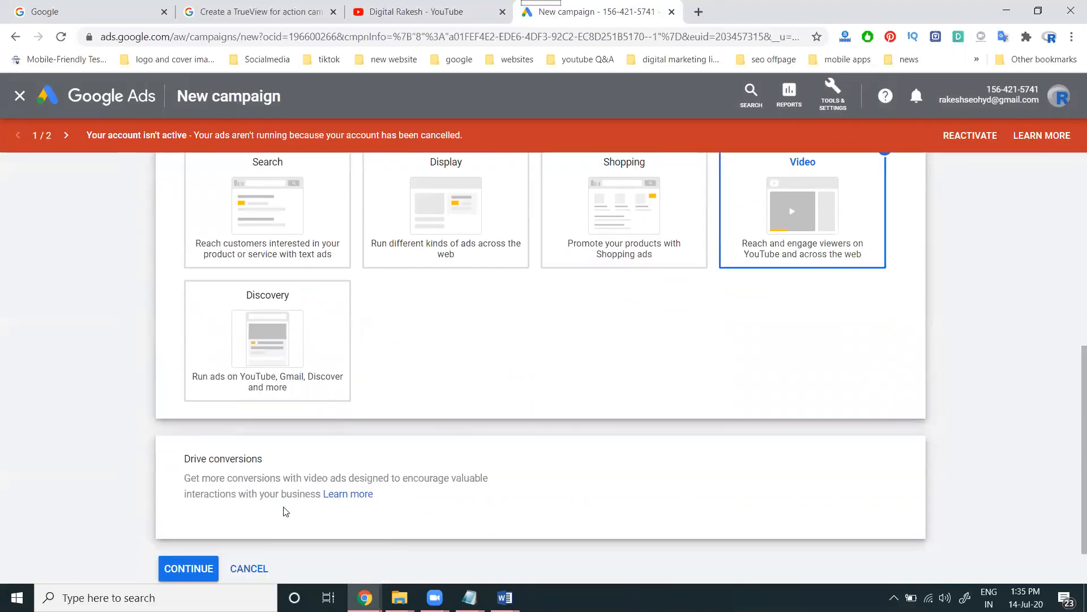
pyautogui.scroll(7, 285, 511)
# Try the Product and brand consideration goal with the Video campaign type
pyautogui.click(759, 283)
pyautogui.scroll(-5, 755, 284)
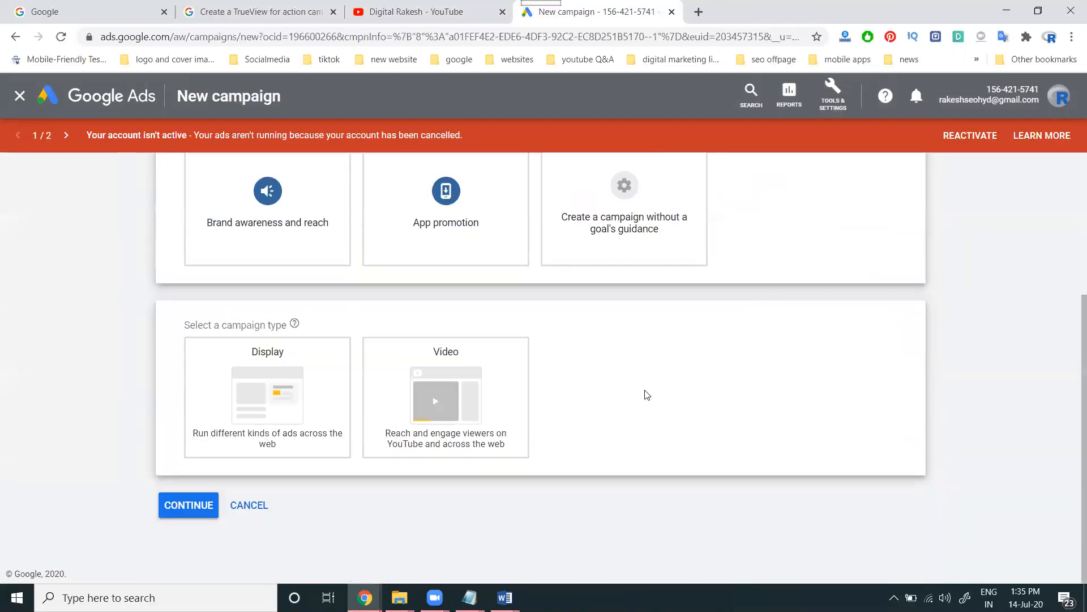
pyautogui.click(460, 396)
pyautogui.scroll(-4, 223, 303)
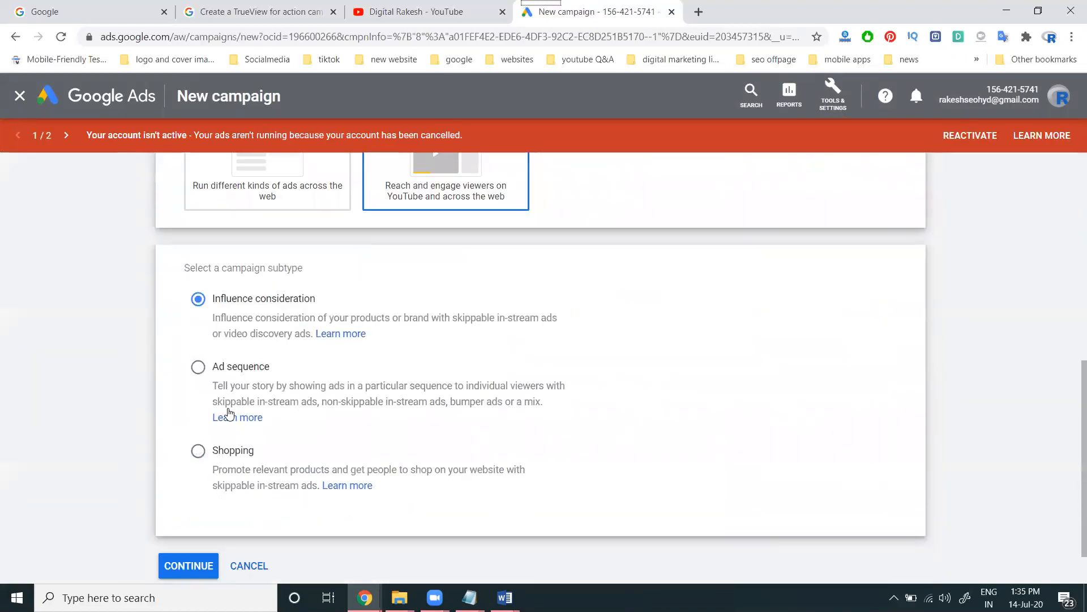
pyautogui.scroll(7, 369, 412)
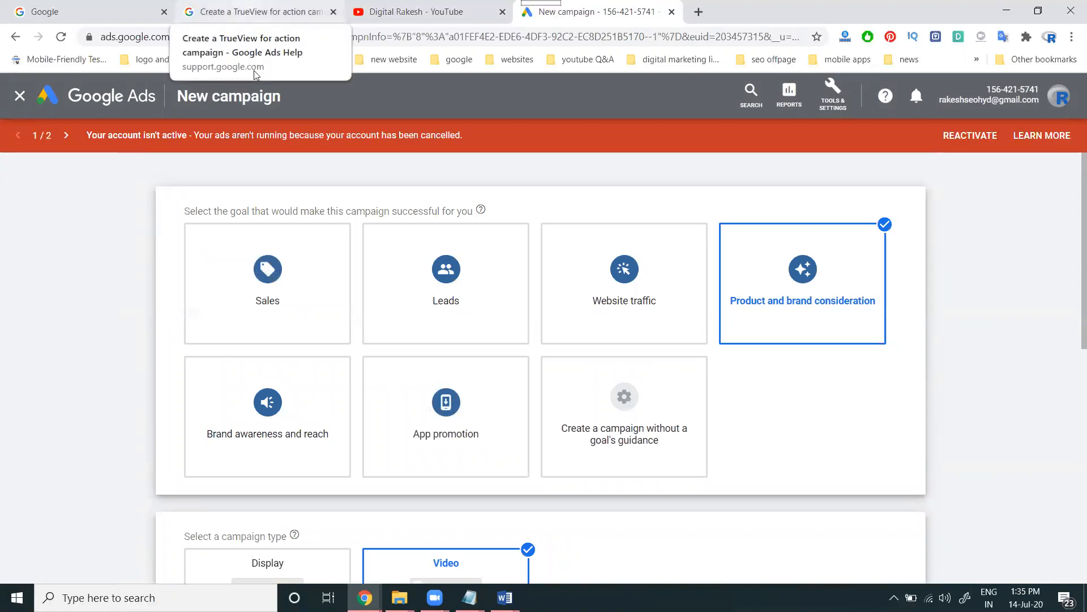
# Switch through Sales and Leads before settling on Website traffic as the goal
pyautogui.click(277, 280)
pyautogui.scroll(-3, 452, 180)
pyautogui.click(452, 180)
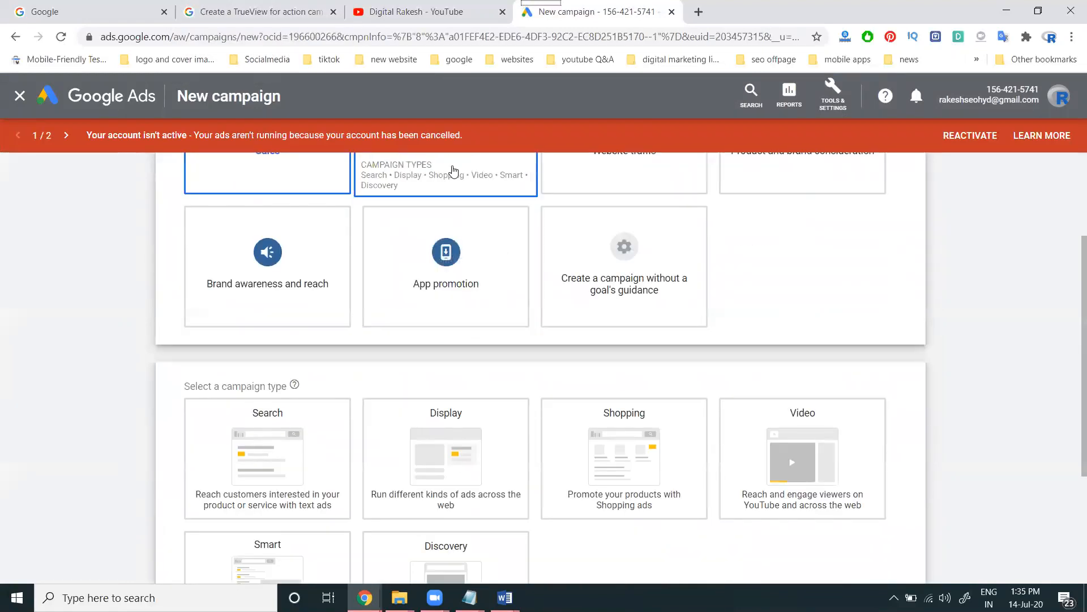
pyautogui.scroll(-2, 522, 242)
pyautogui.scroll(5, 597, 249)
pyautogui.scroll(-5, 605, 244)
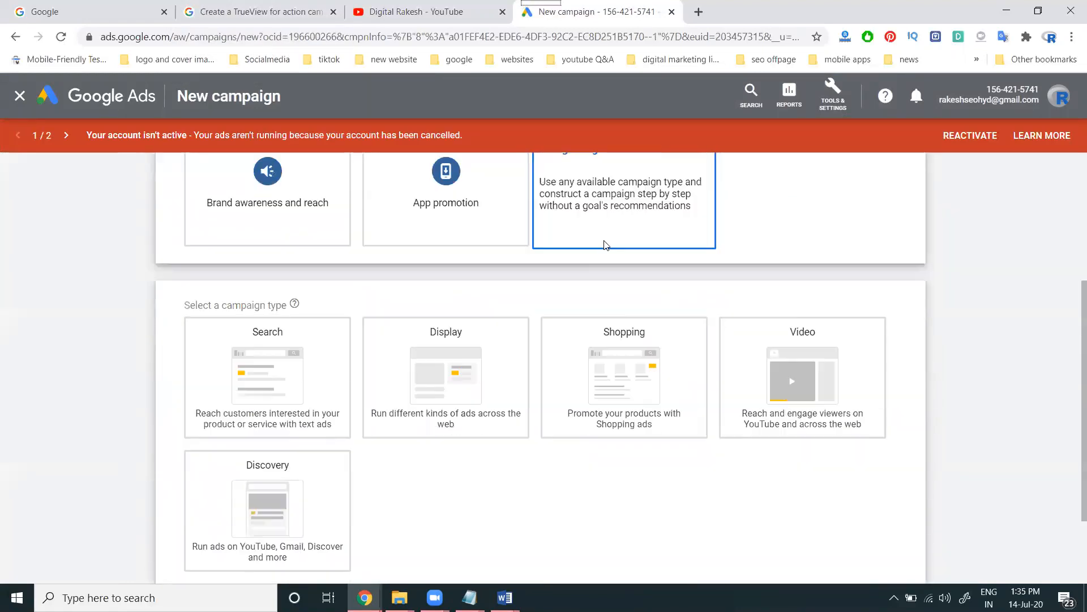
pyautogui.scroll(5, 585, 291)
pyautogui.click(586, 286)
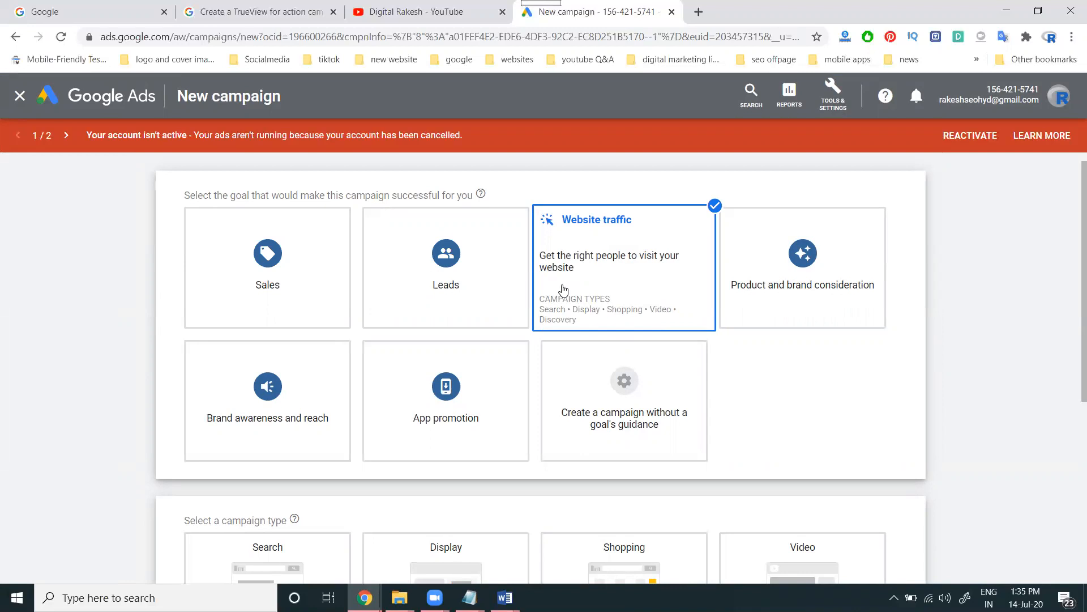
# Reselect Website traffic, choose the Video campaign type, and bring up the Learn more link's options
pyautogui.click(564, 290)
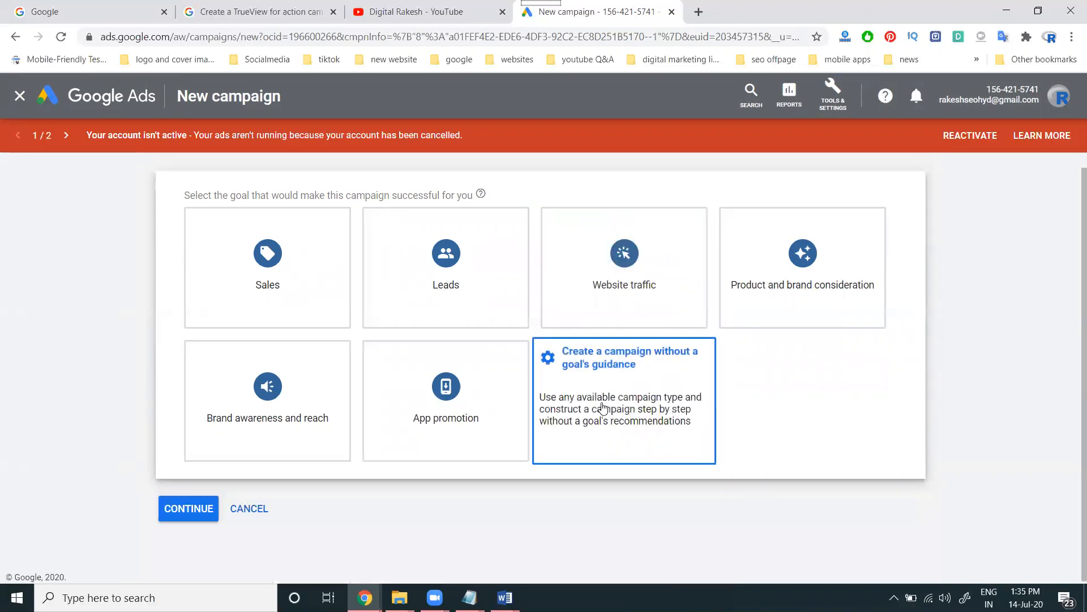
pyautogui.click(602, 304)
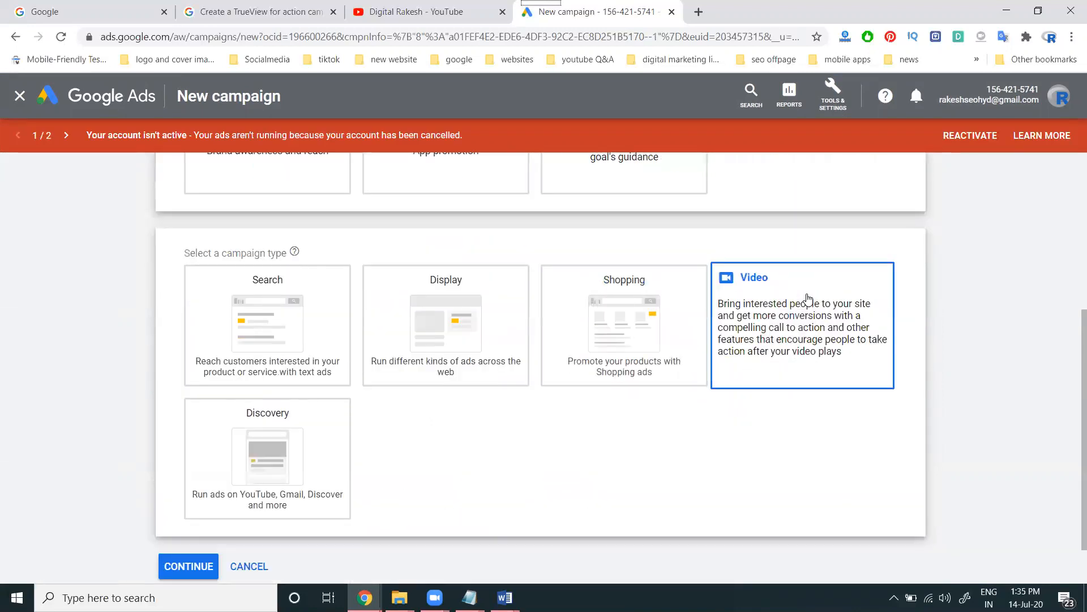
pyautogui.click(809, 296)
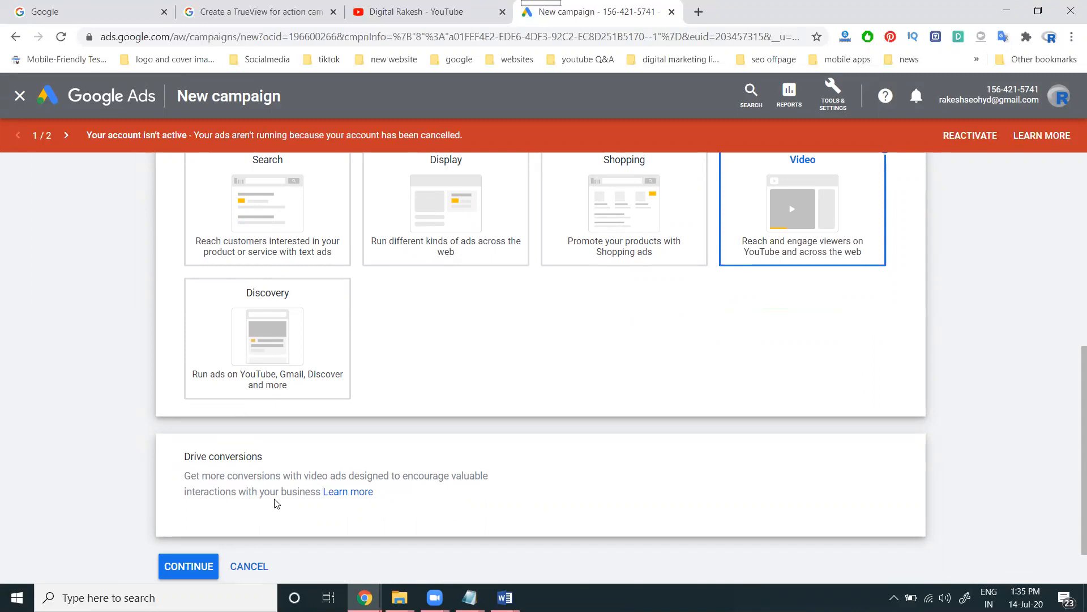
pyautogui.rightClick(349, 497)
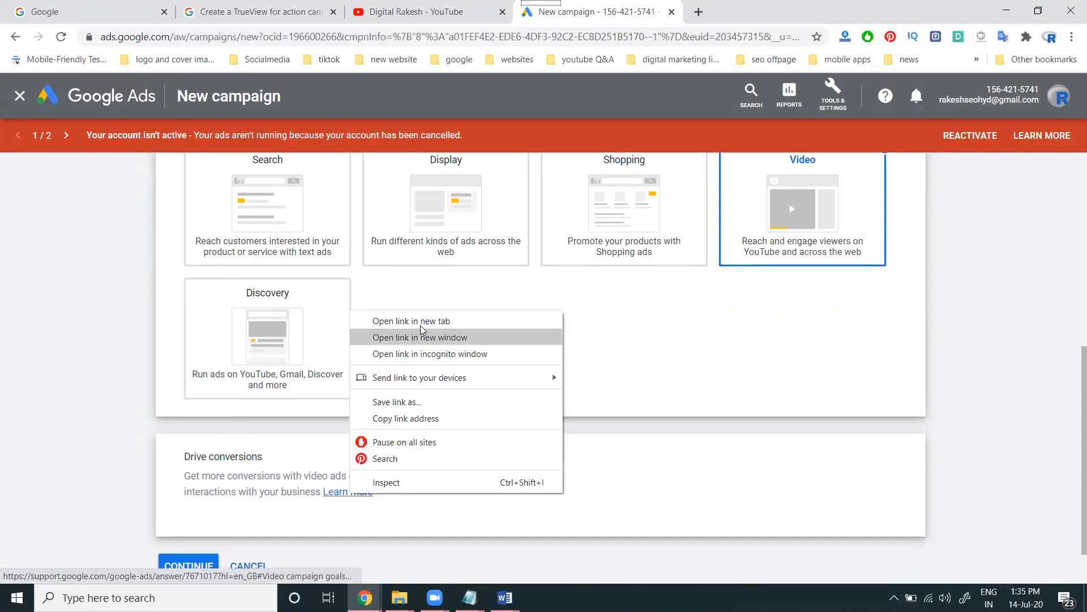
pyautogui.click(374, 318)
pyautogui.click(716, 13)
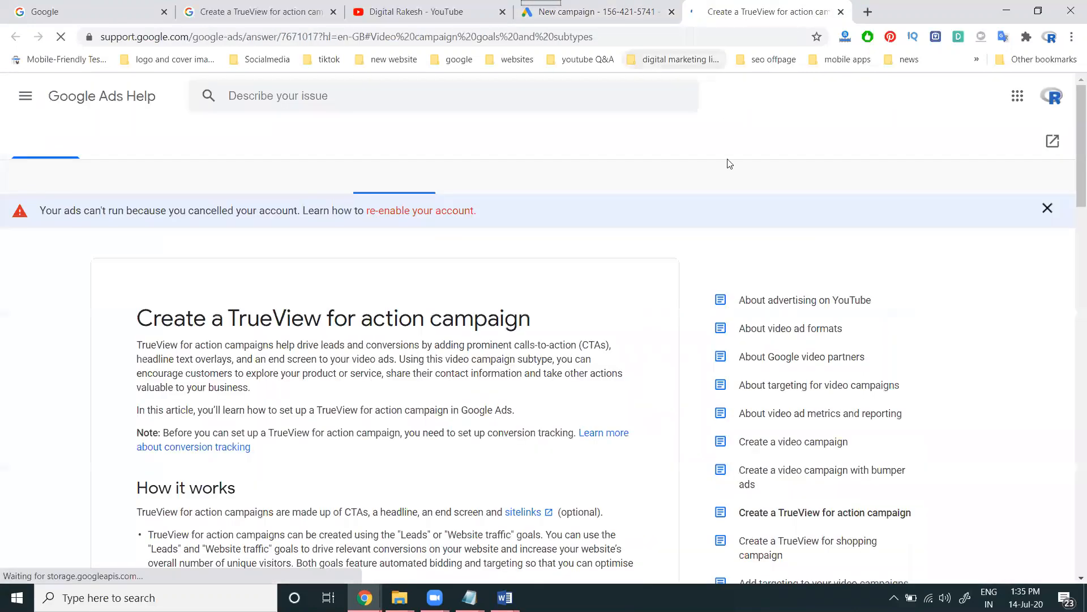
pyautogui.click(266, 14)
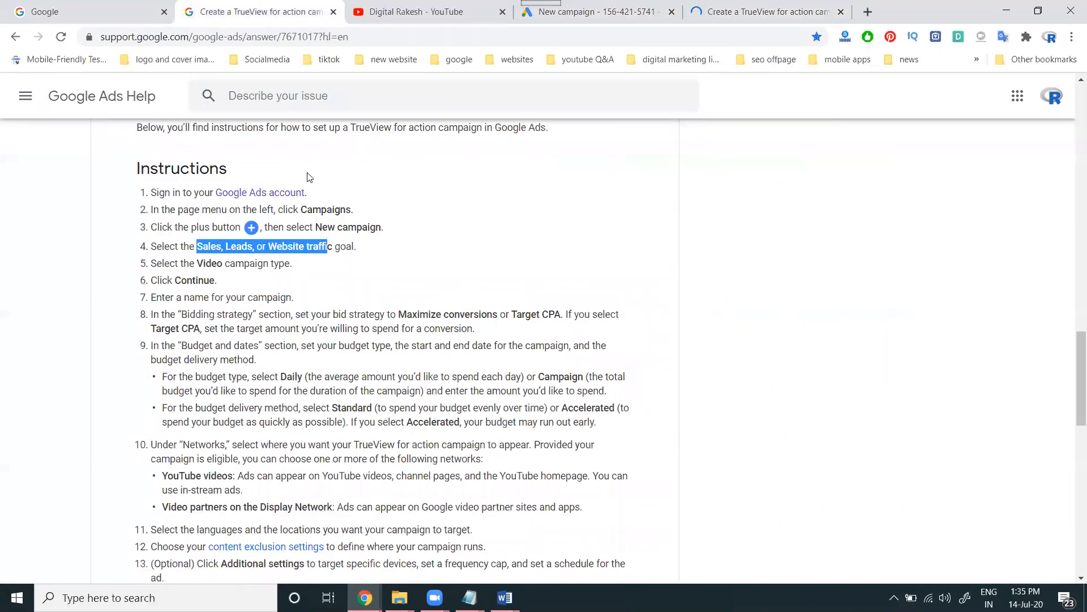
pyautogui.scroll(15, 340, 239)
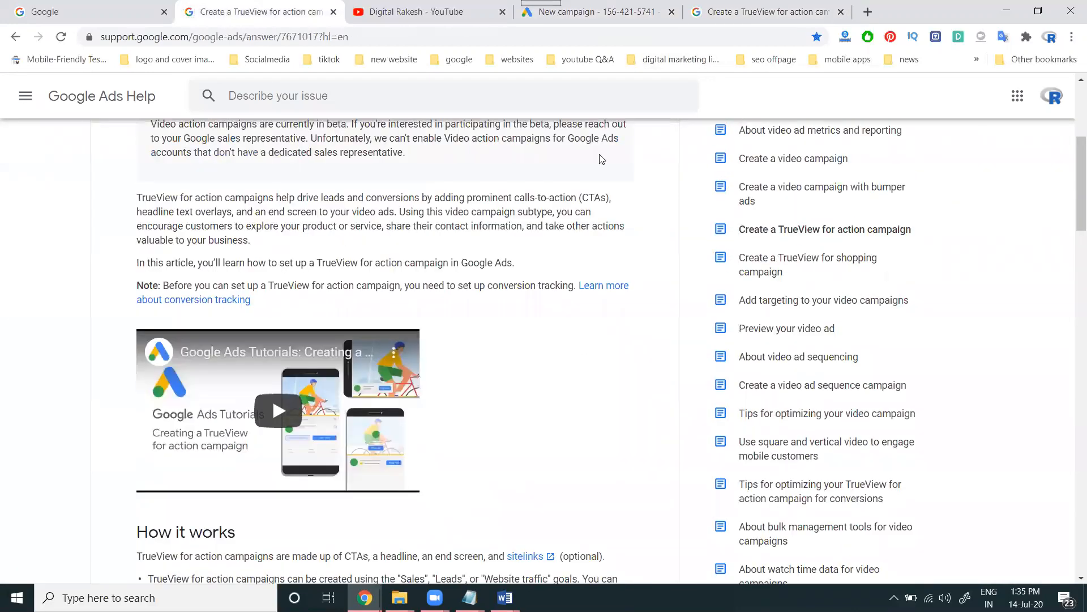
pyautogui.click(842, 12)
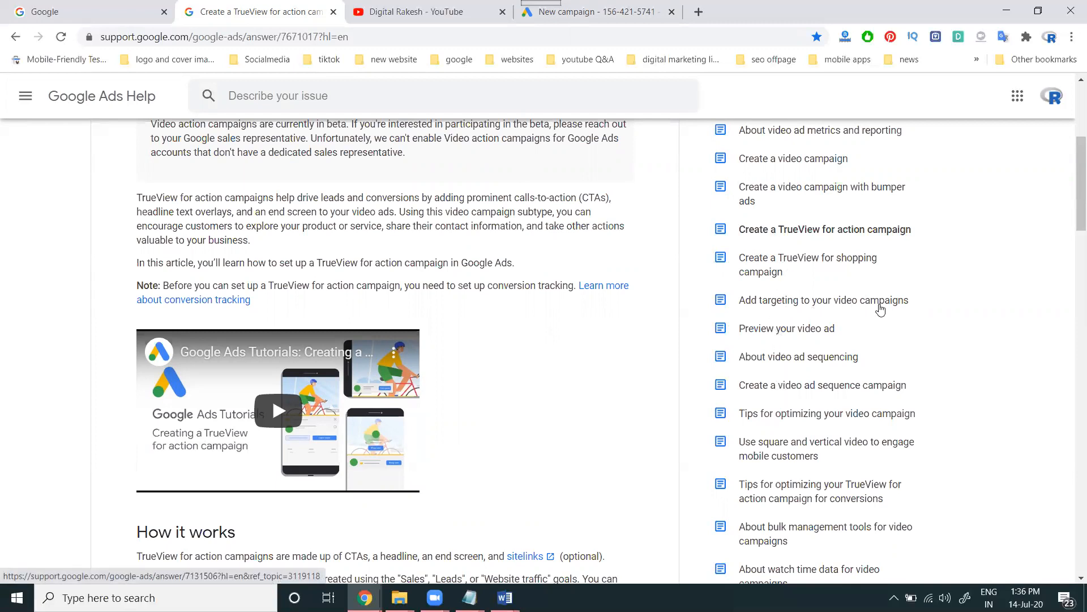
pyautogui.rightClick(792, 332)
pyautogui.click(816, 339)
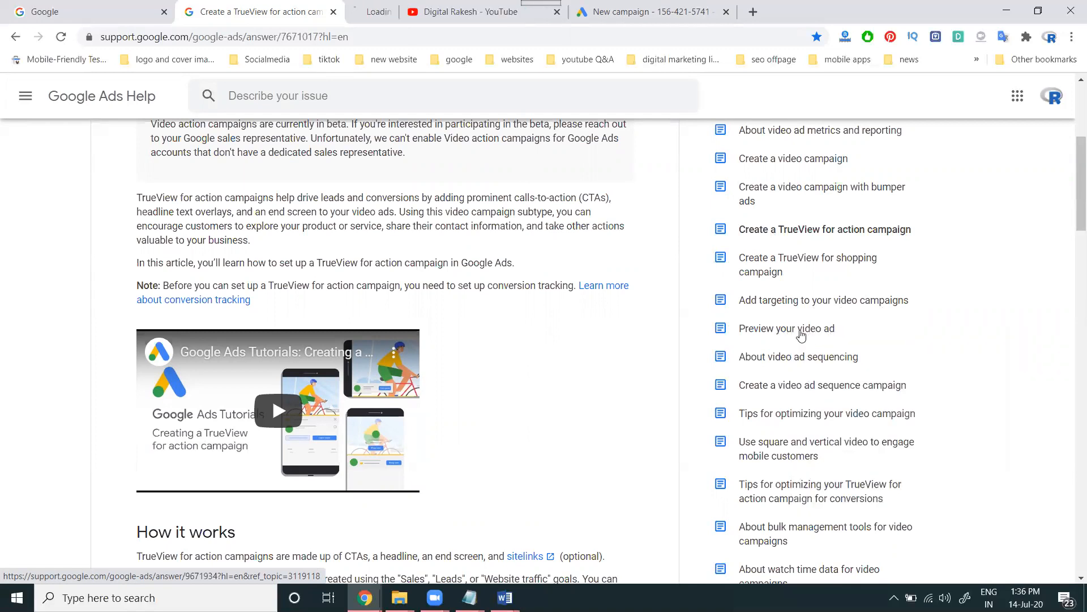
pyautogui.click(430, 11)
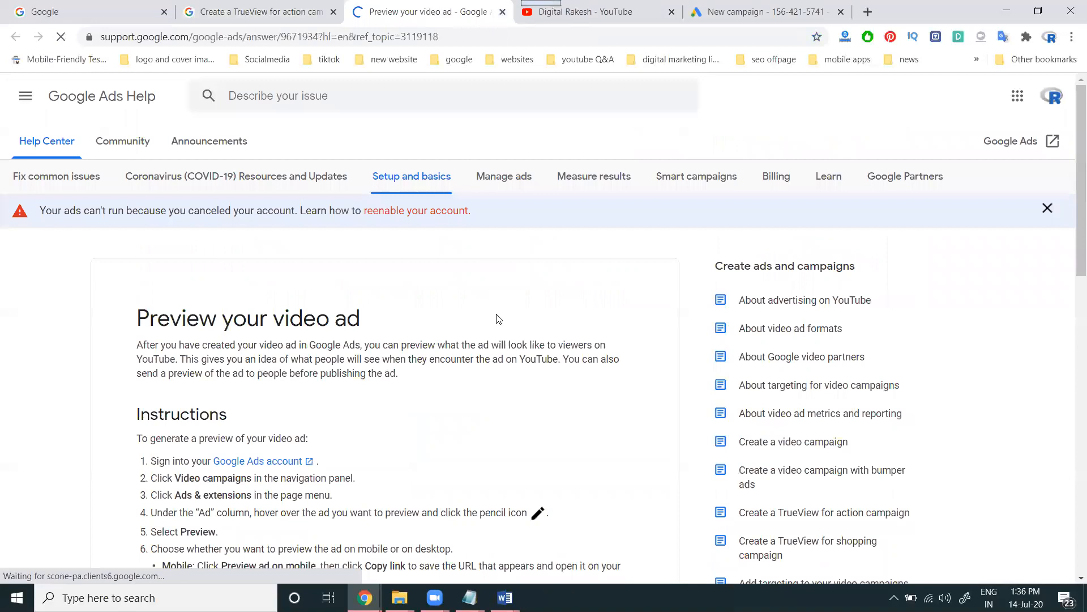
pyautogui.scroll(-10, 498, 318)
pyautogui.scroll(5, 496, 319)
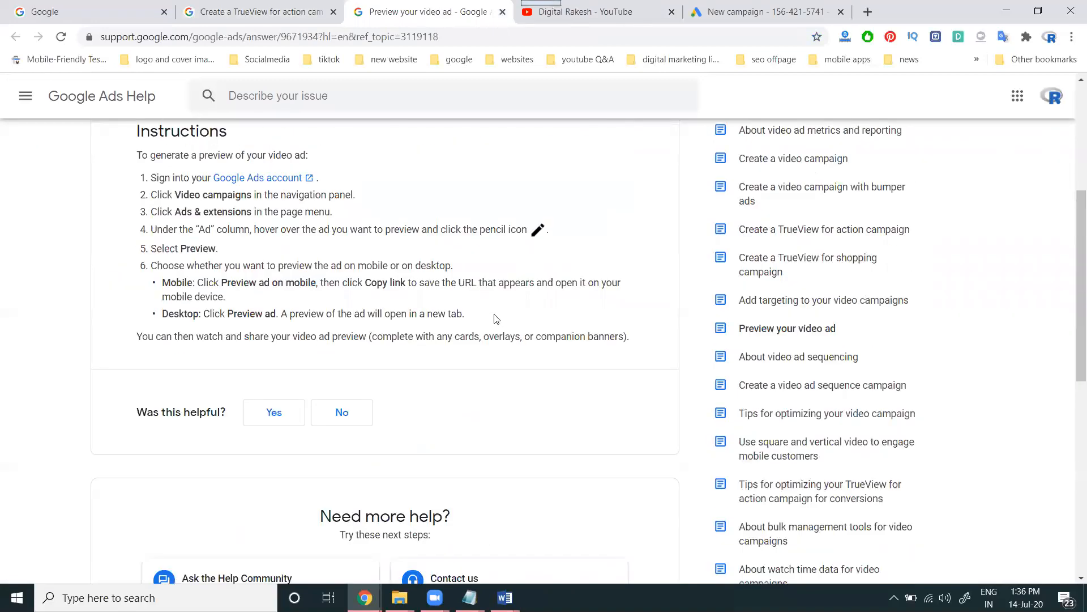
pyautogui.click(501, 12)
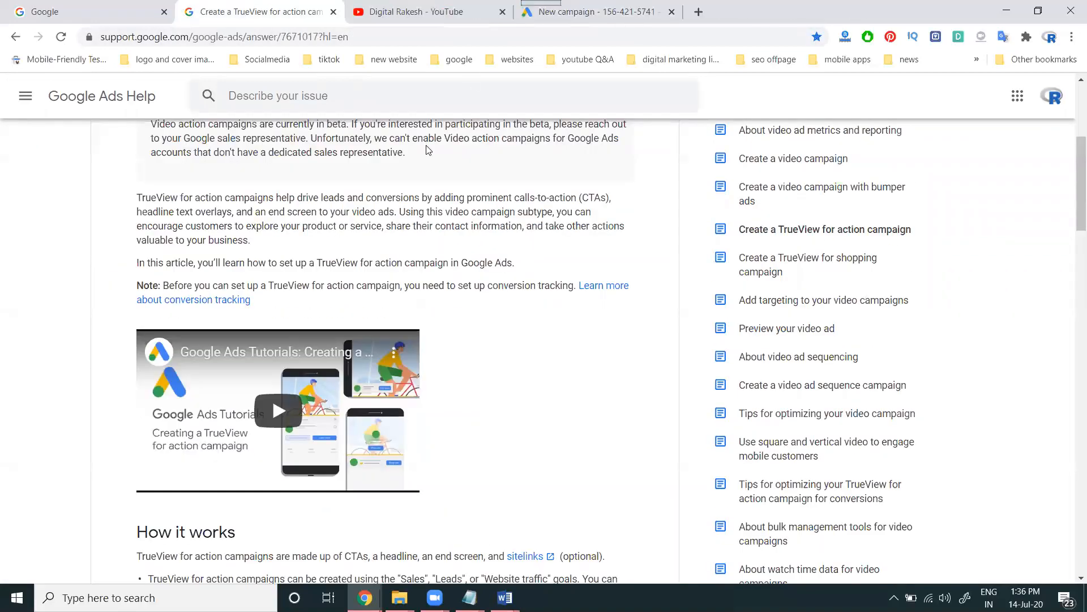
# Continue to the Video campaign settings and expand the bid strategy dropdown
pyautogui.click(592, 12)
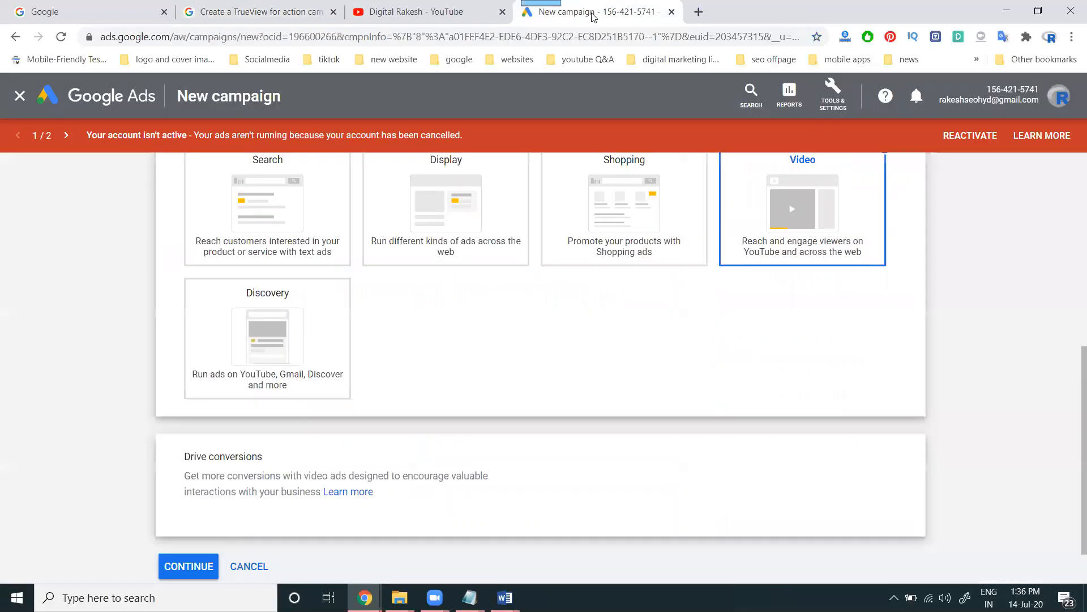
pyautogui.click(195, 563)
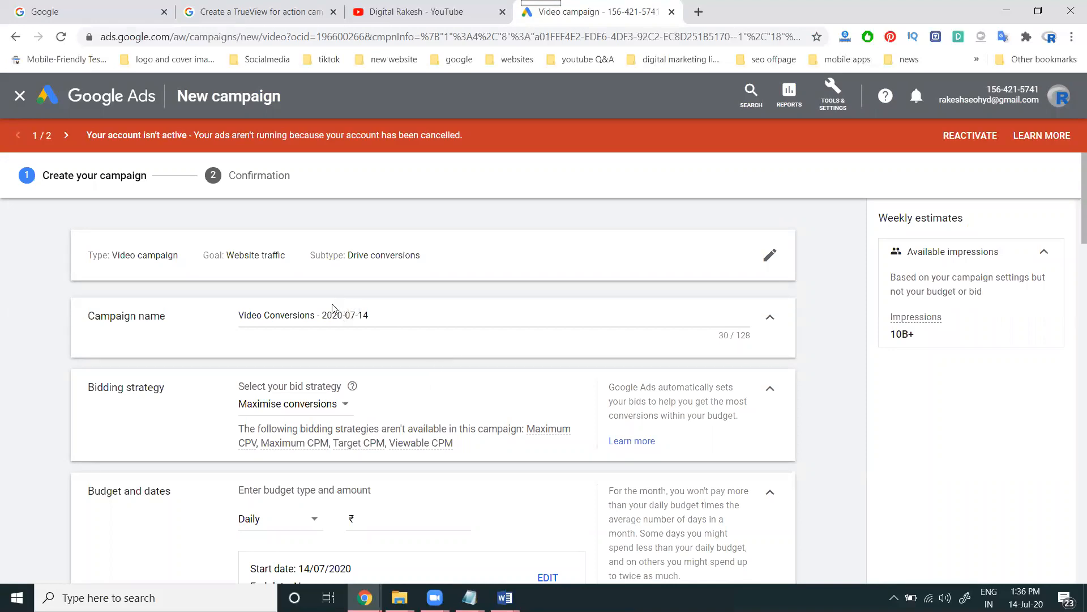
pyautogui.scroll(-3, 332, 308)
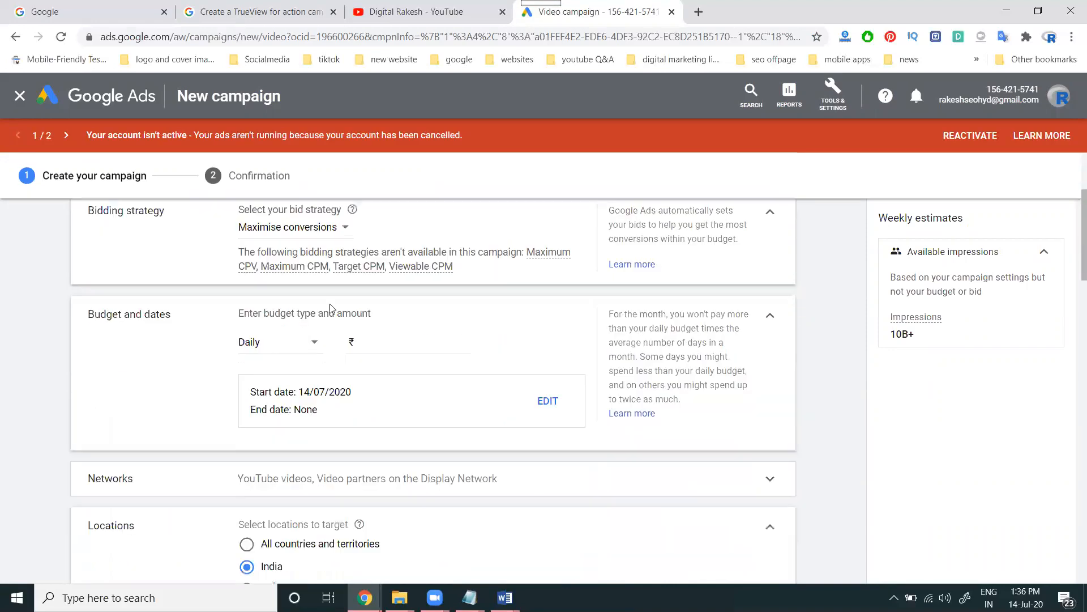
pyautogui.click(286, 229)
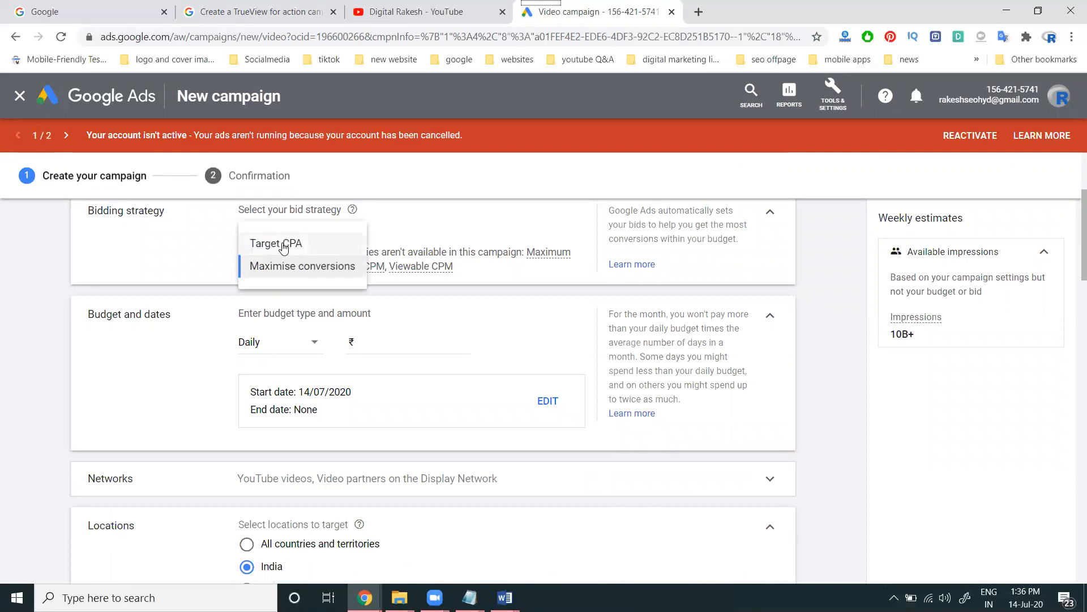
# Review the help article's bidding and budget Instructions, then return to the campaign form
pyautogui.click(255, 12)
pyautogui.scroll(-2, 297, 286)
pyautogui.scroll(-10, 297, 286)
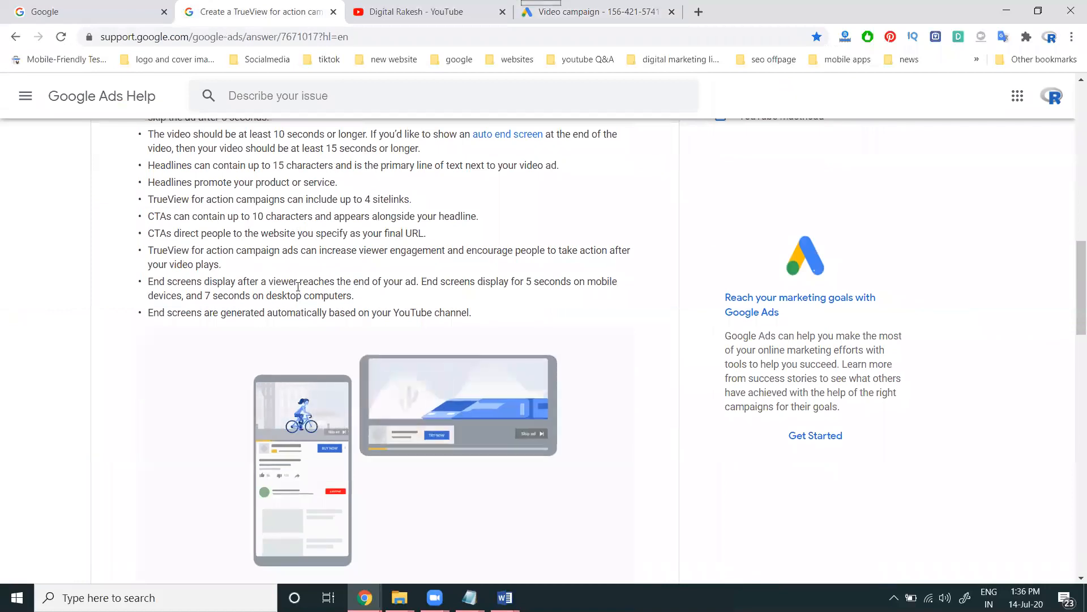
pyautogui.scroll(-9, 298, 286)
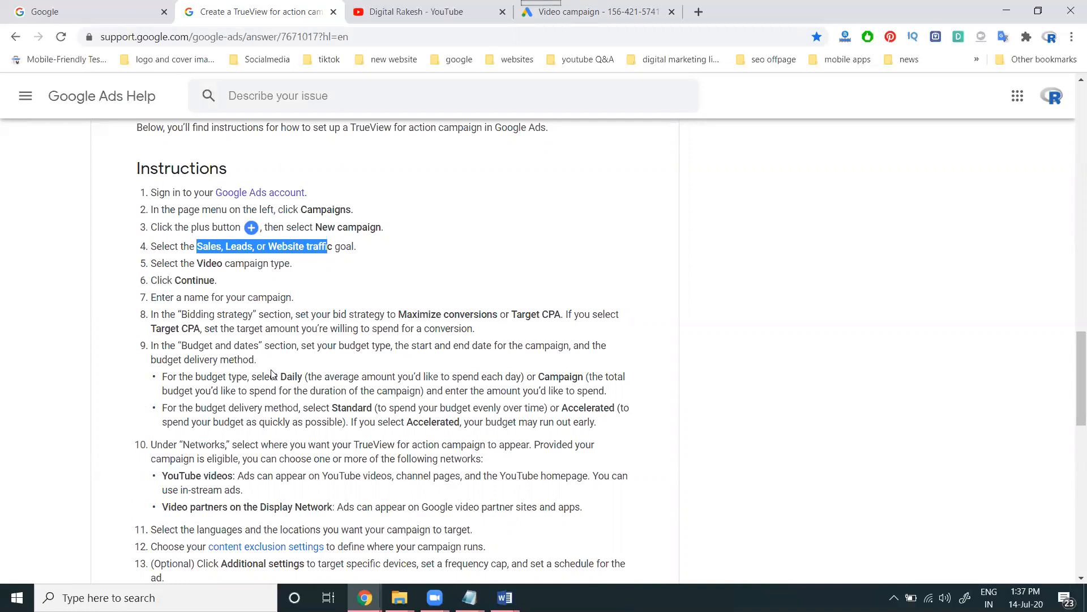
pyautogui.click(616, 14)
# Try Target CPA as the bid strategy twice, ending on Maximise conversions
pyautogui.click(326, 241)
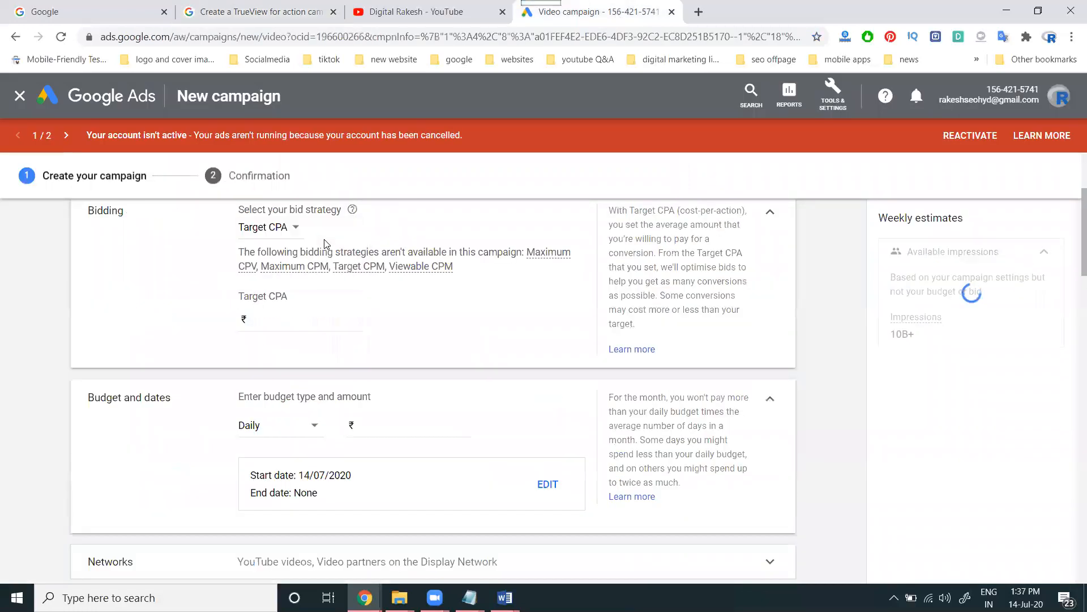
pyautogui.click(282, 227)
pyautogui.click(284, 271)
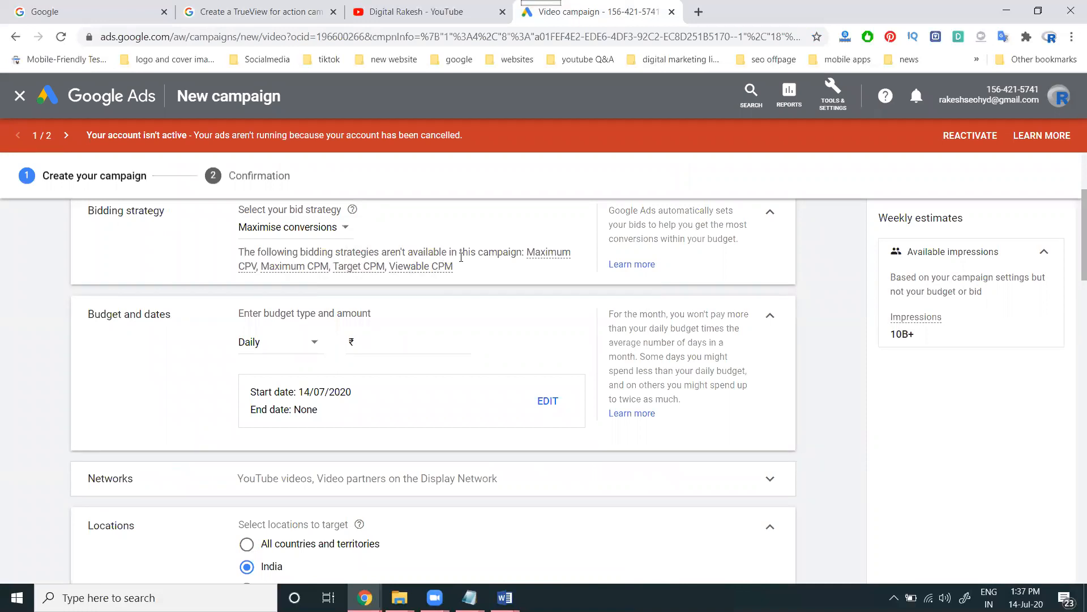
pyautogui.moveTo(266, 269)
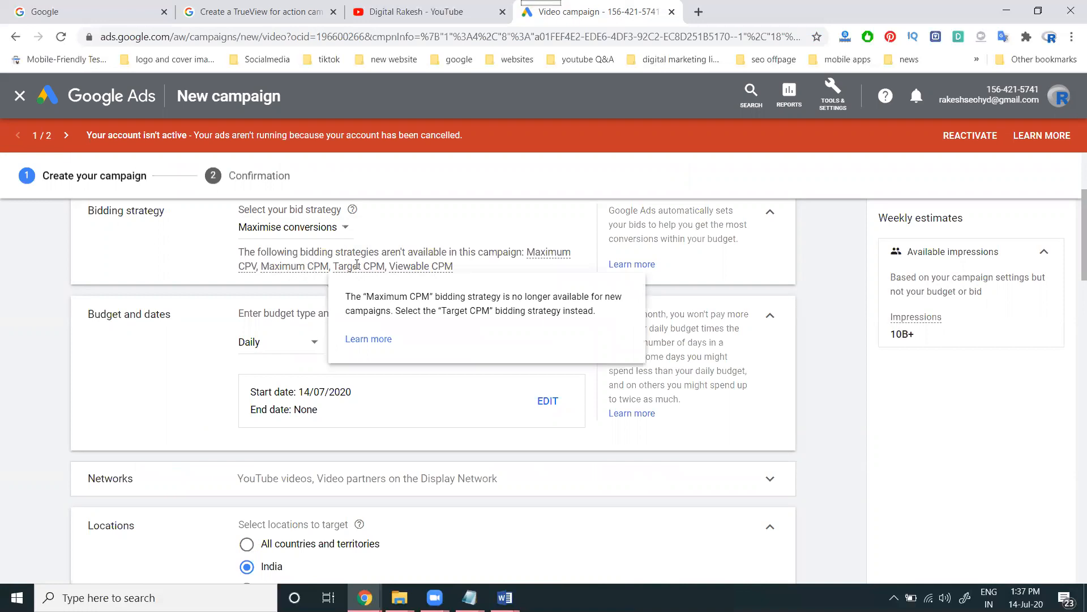
pyautogui.moveTo(421, 266)
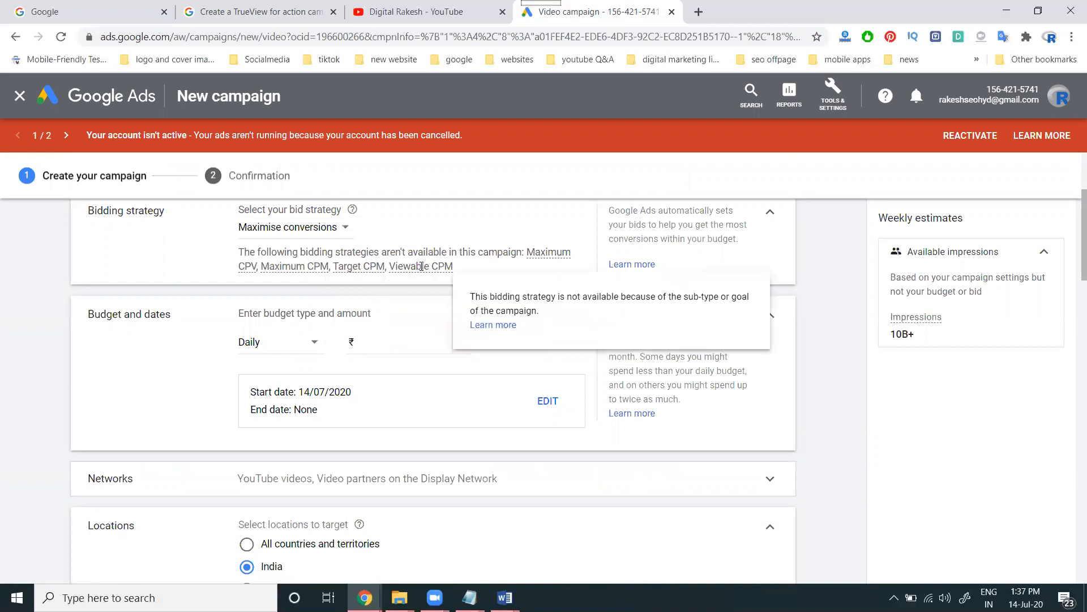
pyautogui.click(278, 227)
pyautogui.click(276, 243)
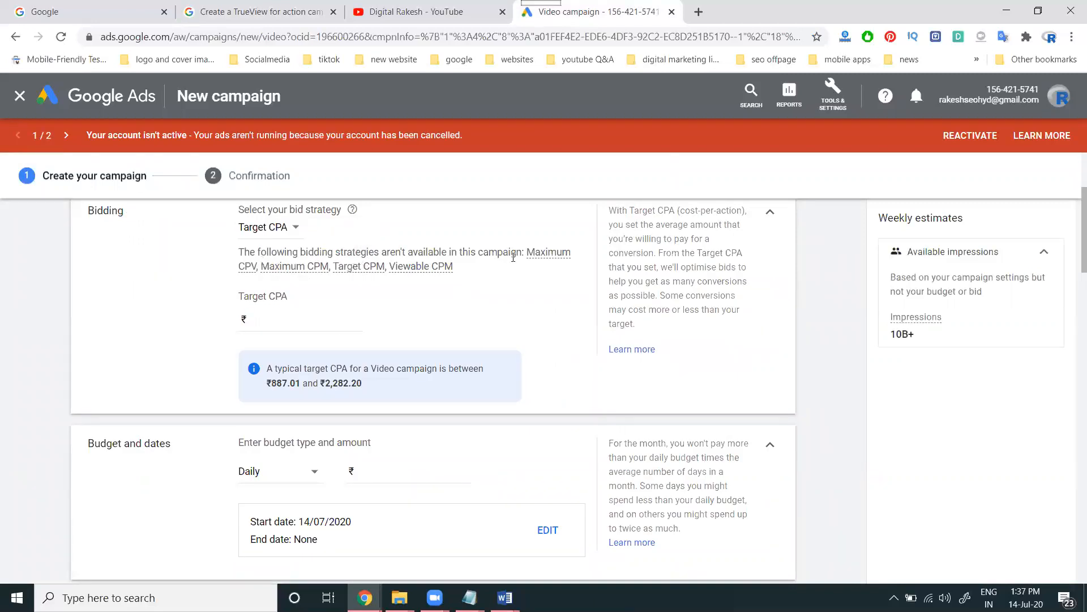
pyautogui.moveTo(311, 266)
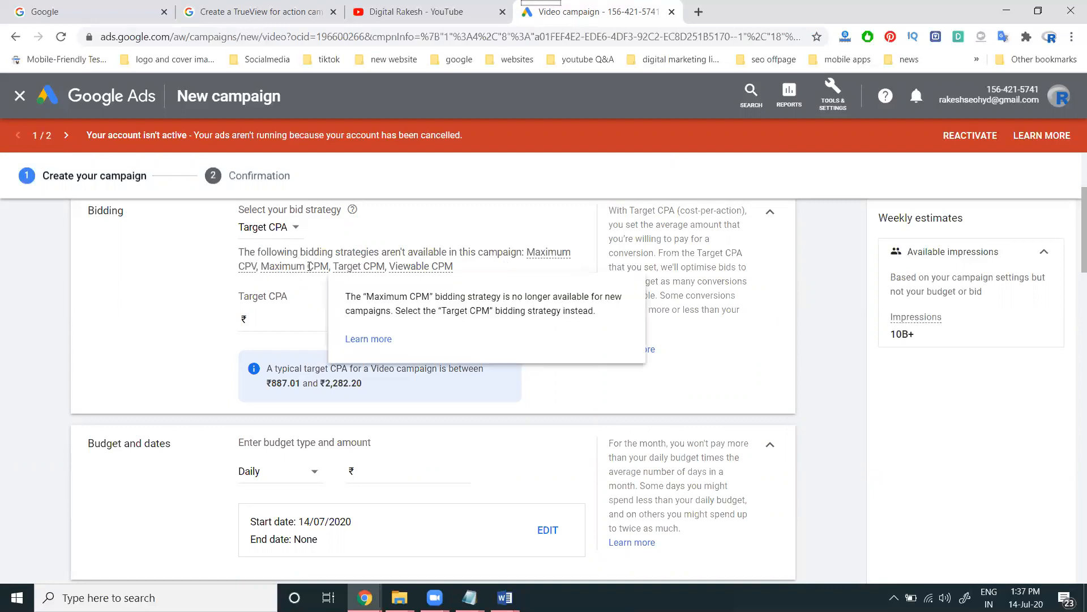
pyautogui.moveTo(352, 267)
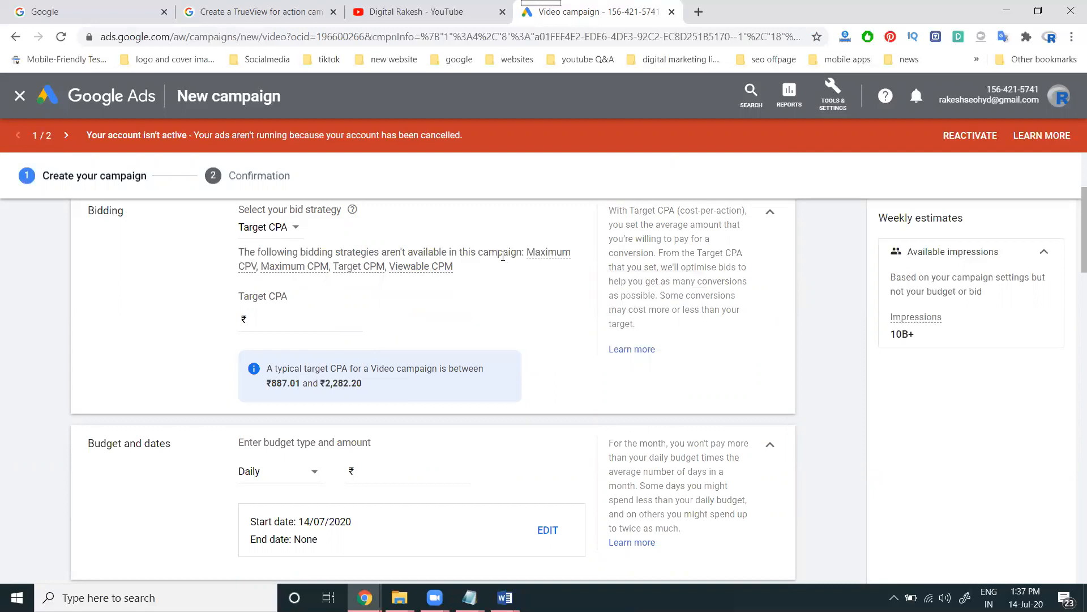
pyautogui.click(284, 227)
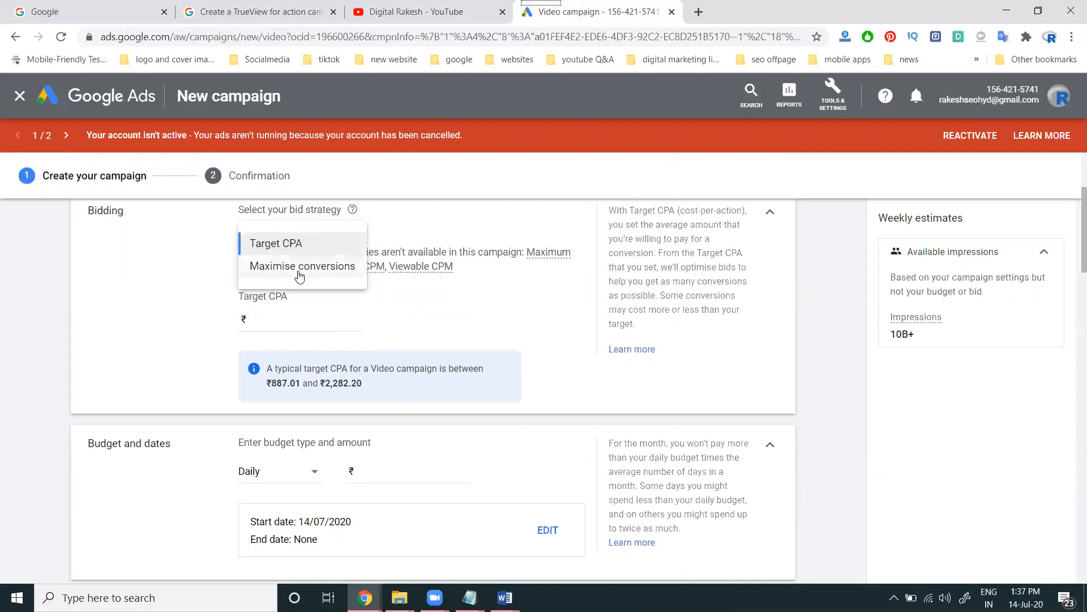
pyautogui.click(300, 276)
pyautogui.moveTo(299, 270)
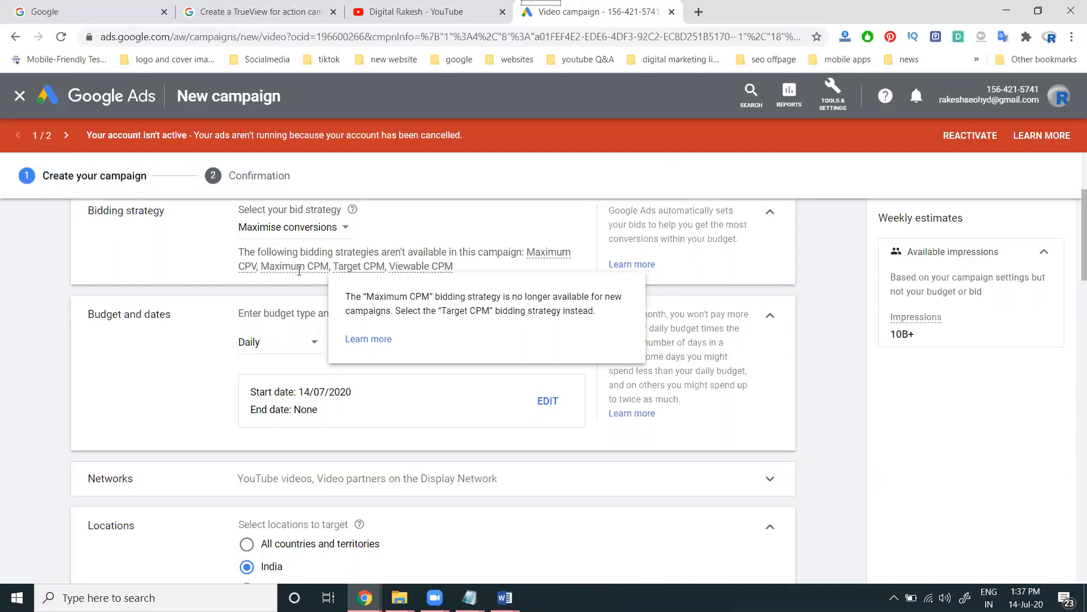
# Switch the budget type to Campaign total and enter 1,500 as the amount
pyautogui.click(280, 347)
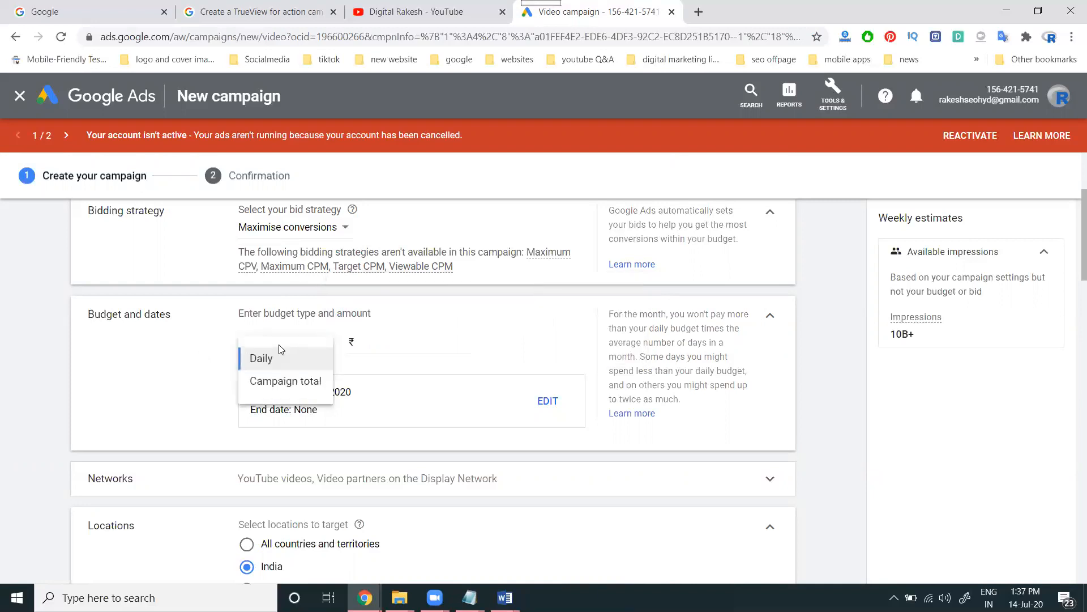
pyautogui.click(302, 390)
pyautogui.click(381, 342)
pyautogui.write('1,500')
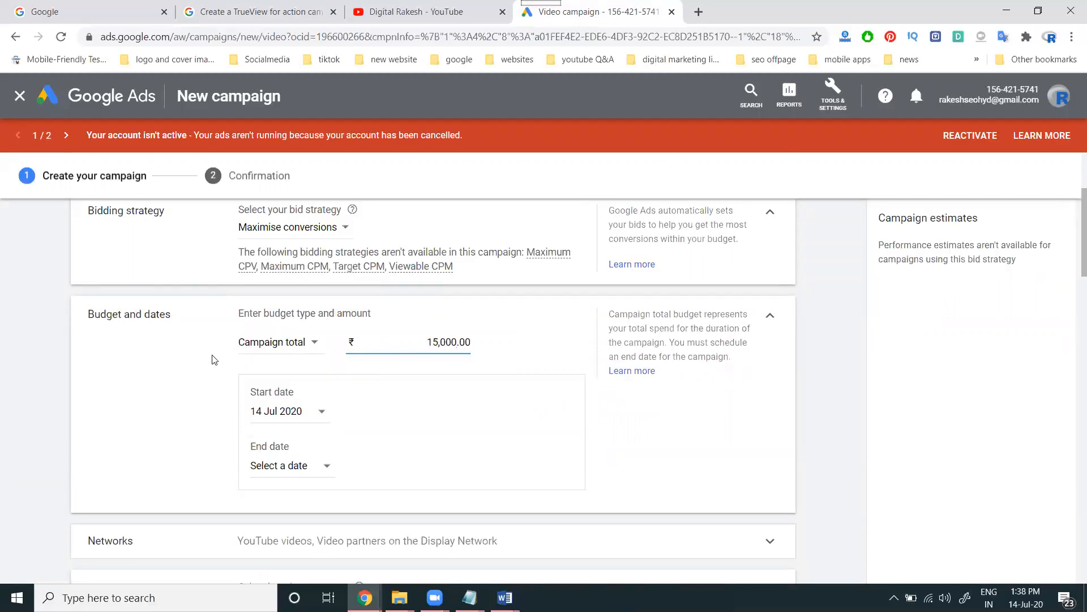
# Switch back to a Daily budget, trying amounts of 500 and then 300
pyautogui.click(269, 346)
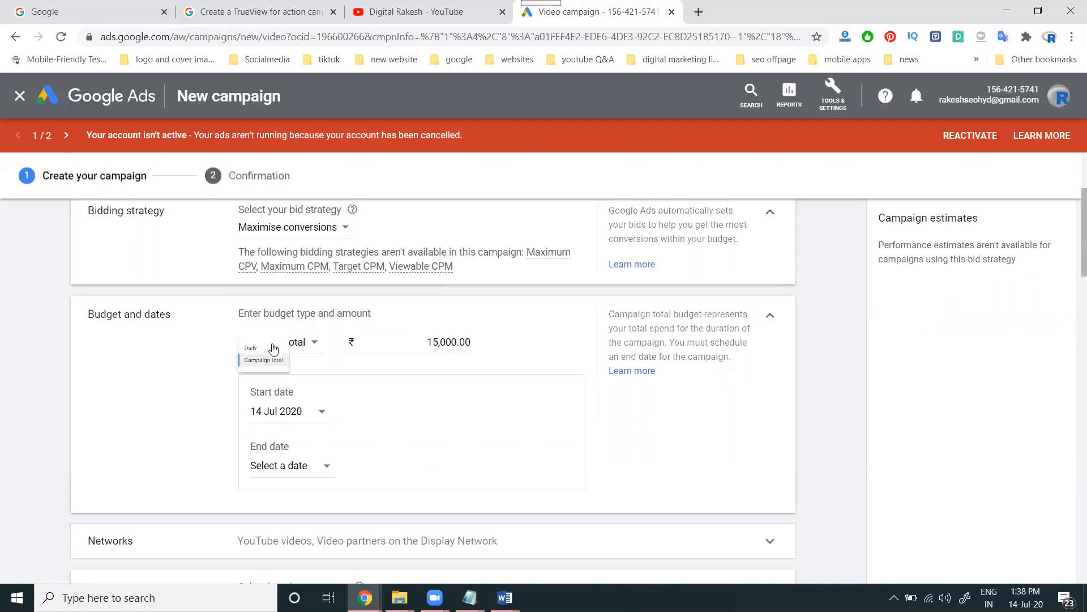
pyautogui.click(268, 364)
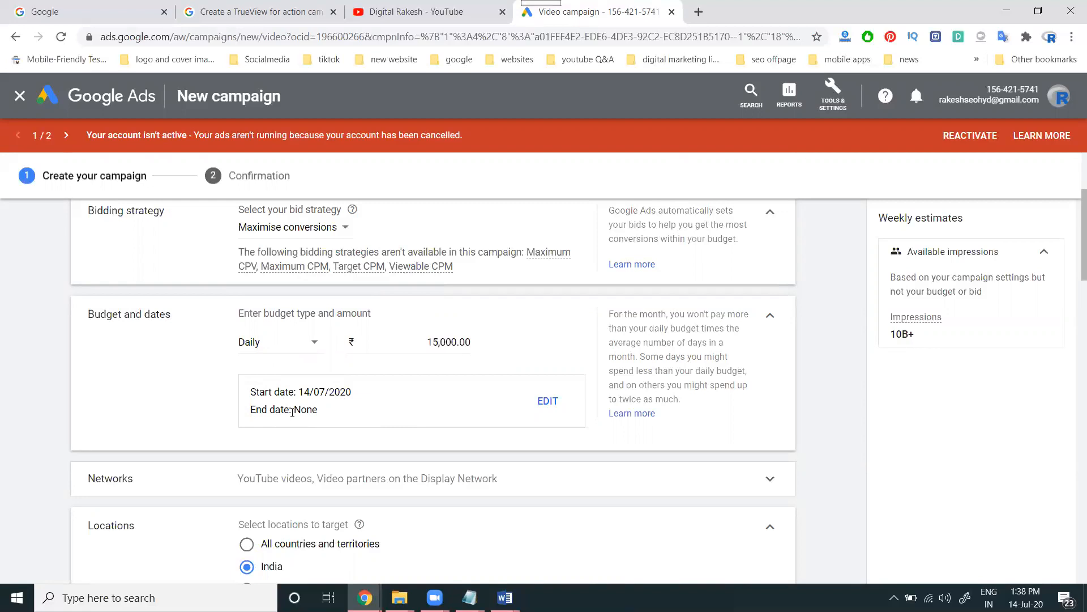
pyautogui.click(437, 343)
pyautogui.doubleClick(437, 342)
pyautogui.write('500')
pyautogui.click(88, 420)
pyautogui.doubleClick(456, 342)
pyautogui.press('BackSpace')
pyautogui.write('5')
pyautogui.press('BackSpace')
pyautogui.write('300')
pyautogui.click(116, 369)
# Make the budget a Campaign total again with an amount of ₹1,000.00
pyautogui.click(253, 353)
pyautogui.click(266, 381)
pyautogui.doubleClick(447, 338)
pyautogui.write('100.00')
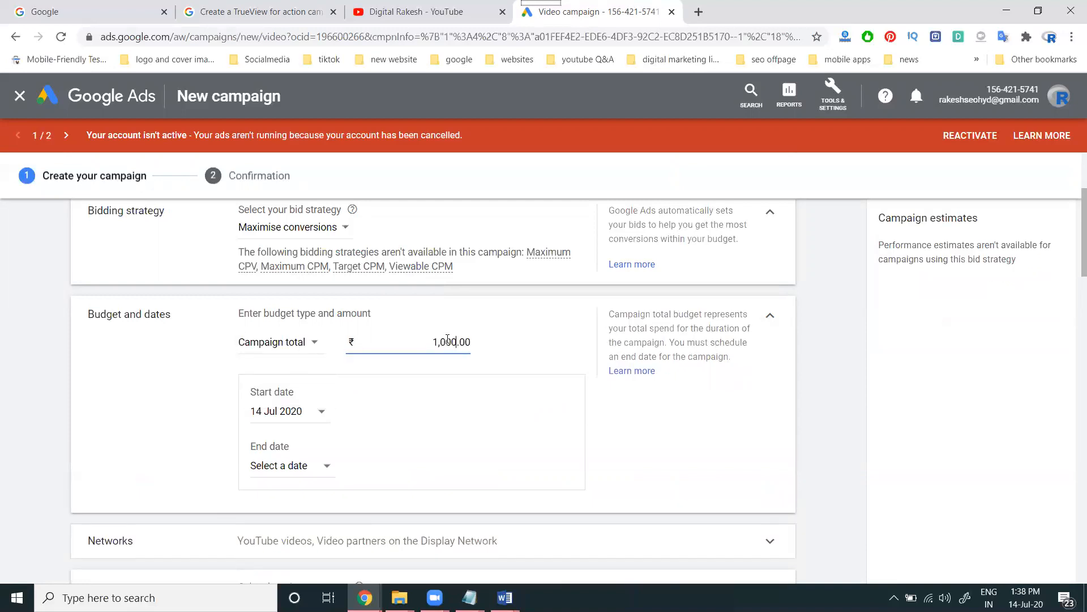
pyautogui.click(215, 393)
# Set the campaign end date to 16 Jul 2020, then change it to 15 Jul 2020
pyautogui.click(304, 479)
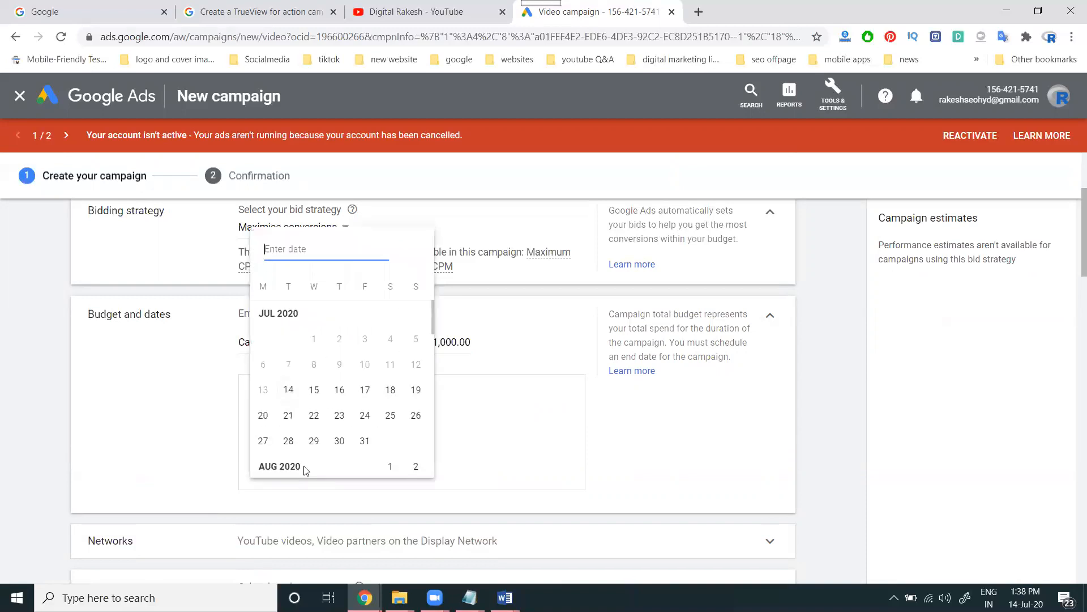
pyautogui.click(339, 390)
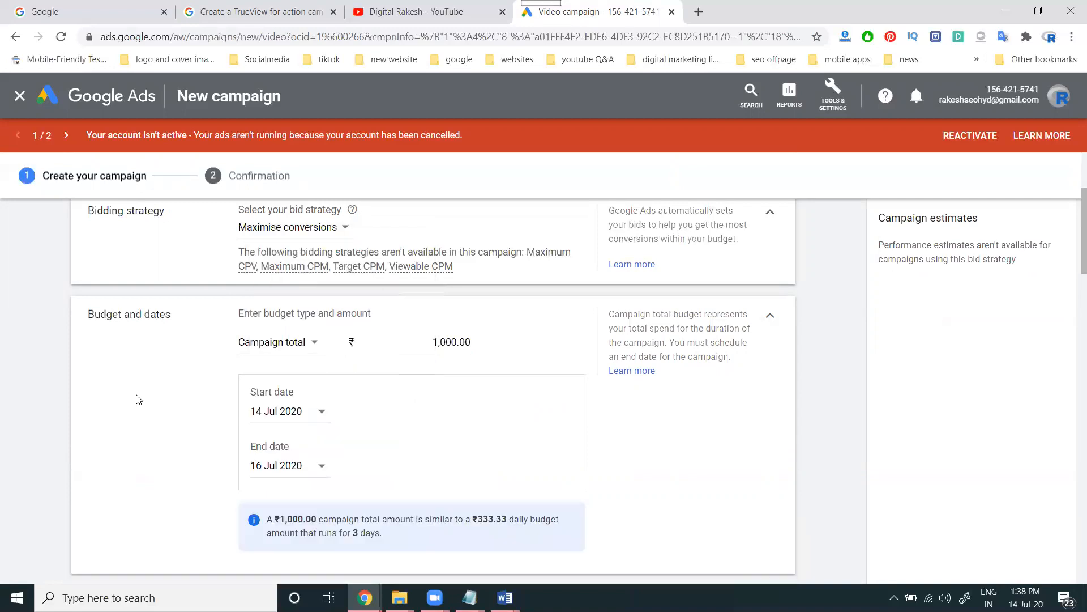
pyautogui.scroll(-5, 271, 442)
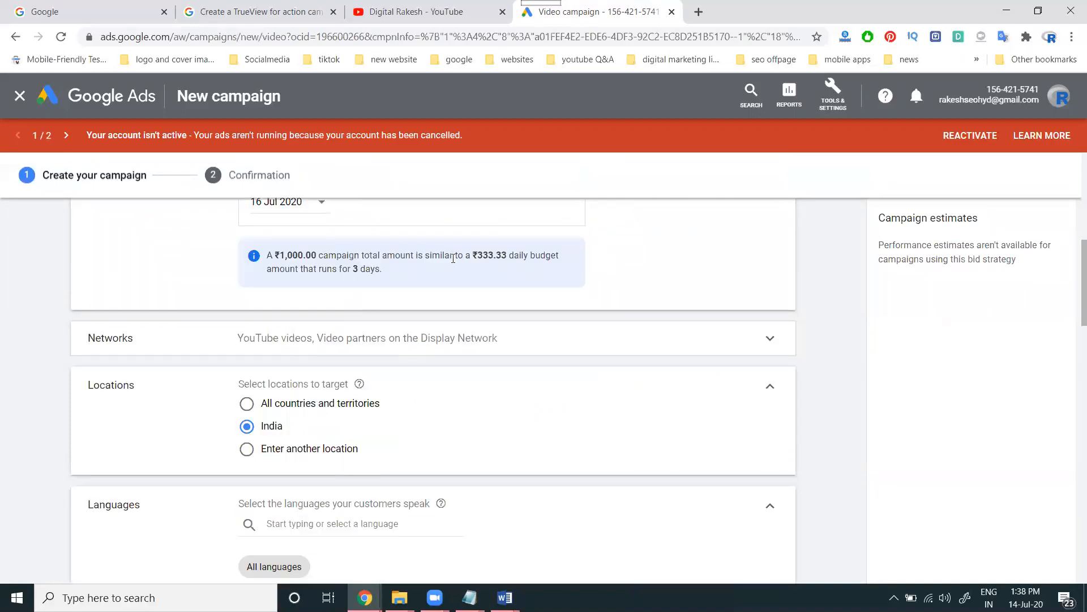
pyautogui.scroll(2, 474, 293)
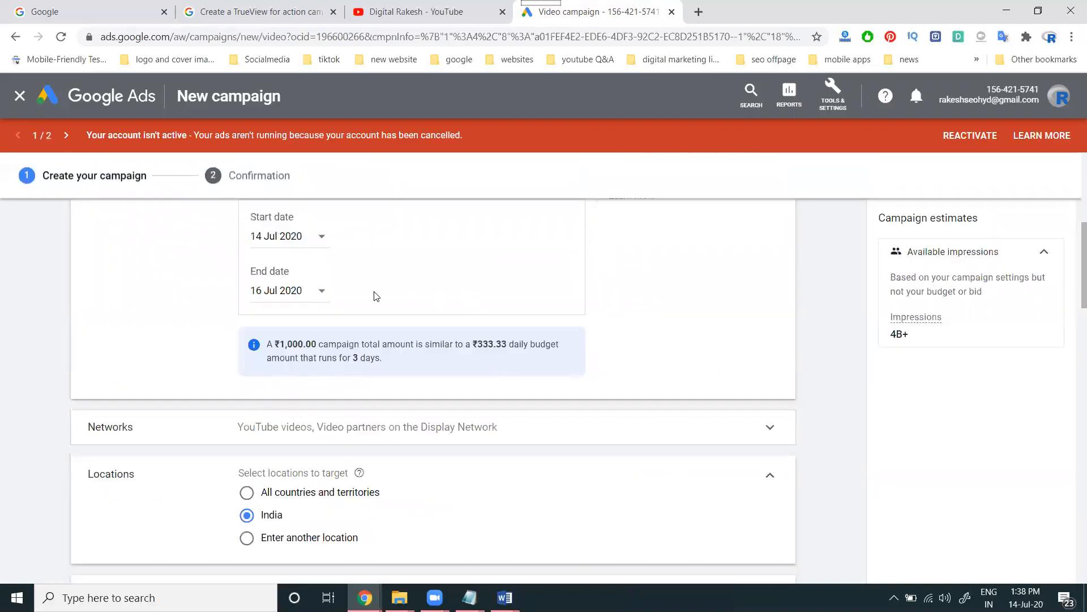
pyautogui.click(319, 292)
pyautogui.click(314, 447)
# Switch the budget to Daily with no end date and expand the Networks settings
pyautogui.scroll(3, 567, 388)
pyautogui.click(308, 352)
pyautogui.click(295, 371)
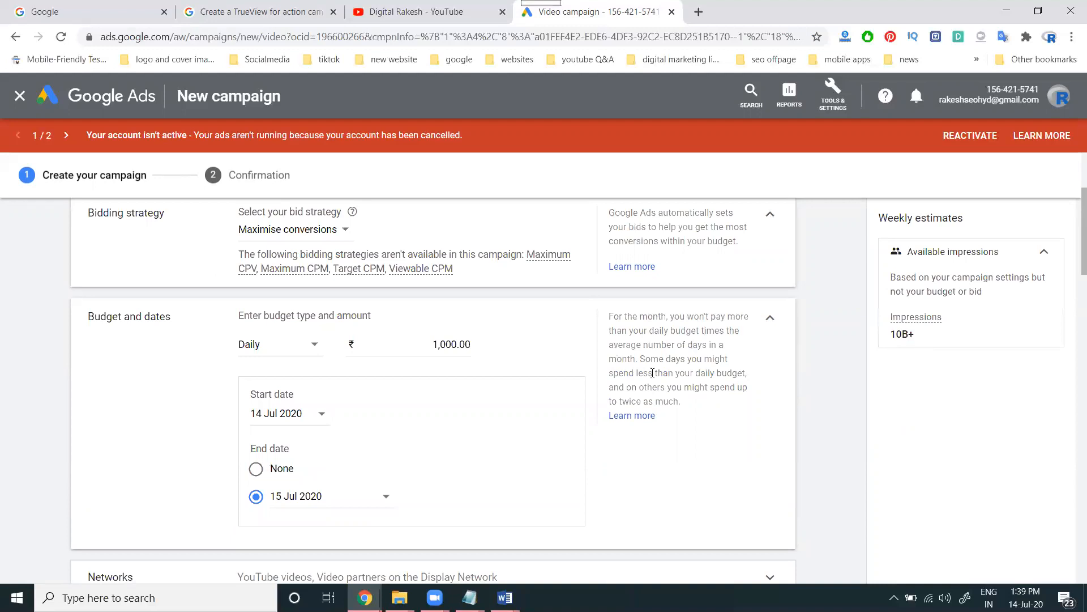
pyautogui.scroll(-2, 440, 429)
pyautogui.click(276, 380)
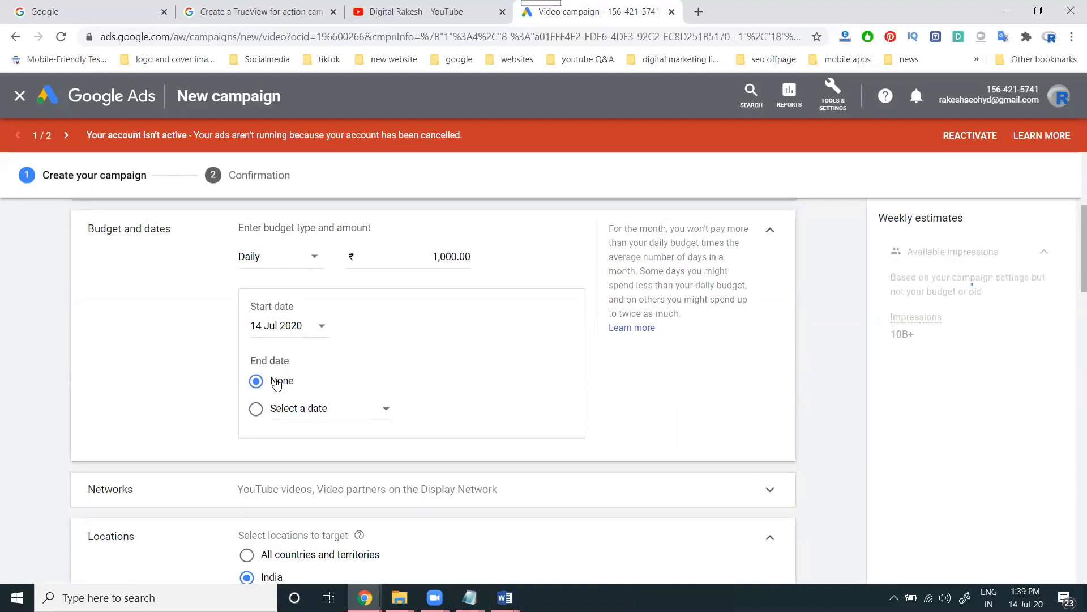
pyautogui.scroll(-3, 468, 371)
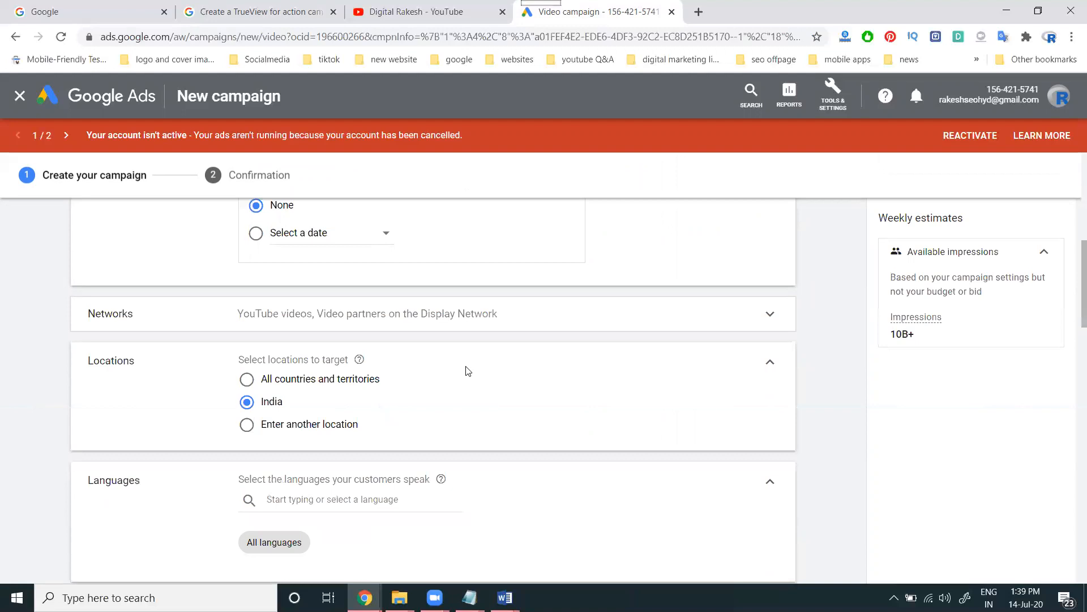
pyautogui.click(292, 329)
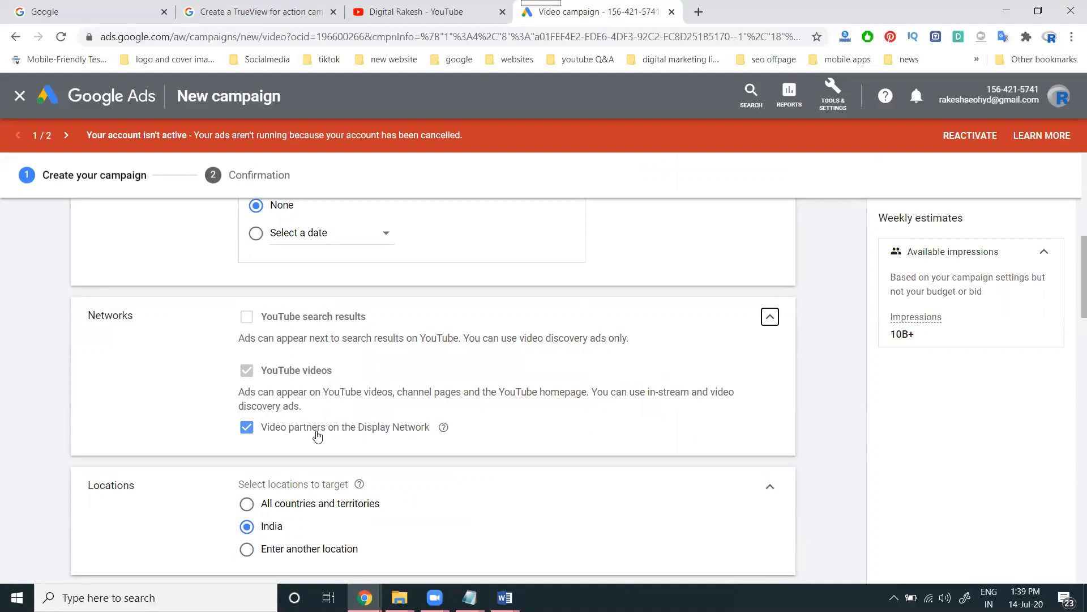
# Open southreelnews.com in a new browser tab
pyautogui.click(699, 11)
pyautogui.write('sou')
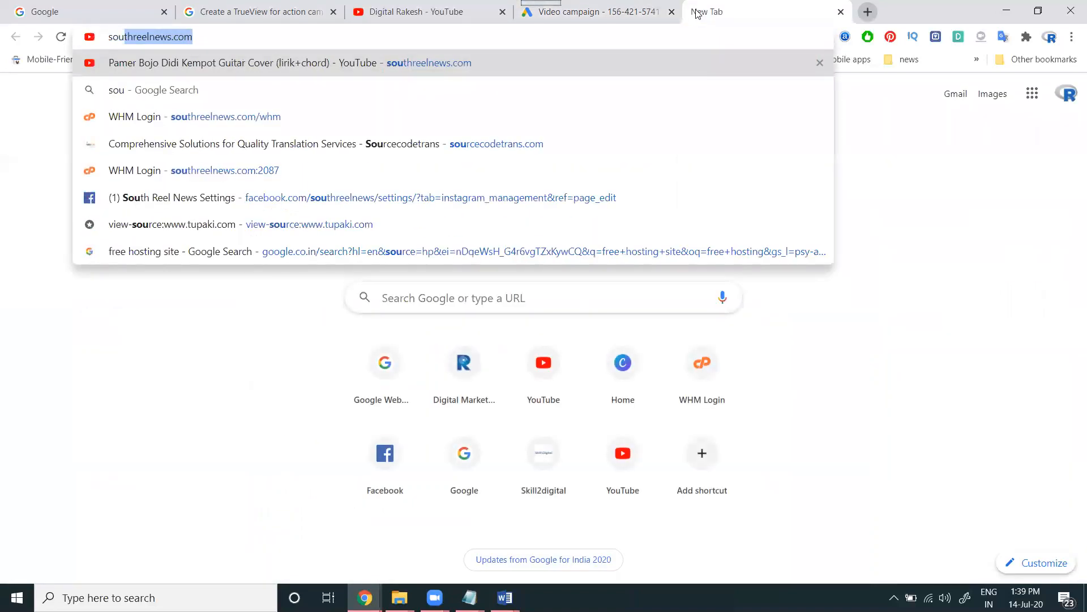
pyautogui.press('Return')
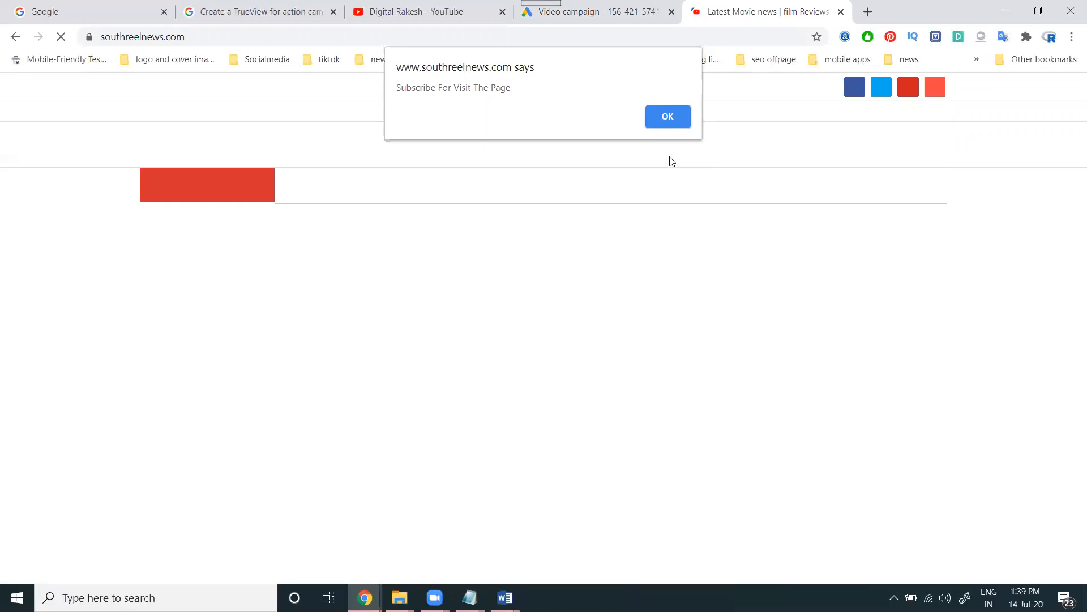
# Dismiss the site's repeated subscribe alerts and go to its VIDEOS section
pyautogui.click(663, 116)
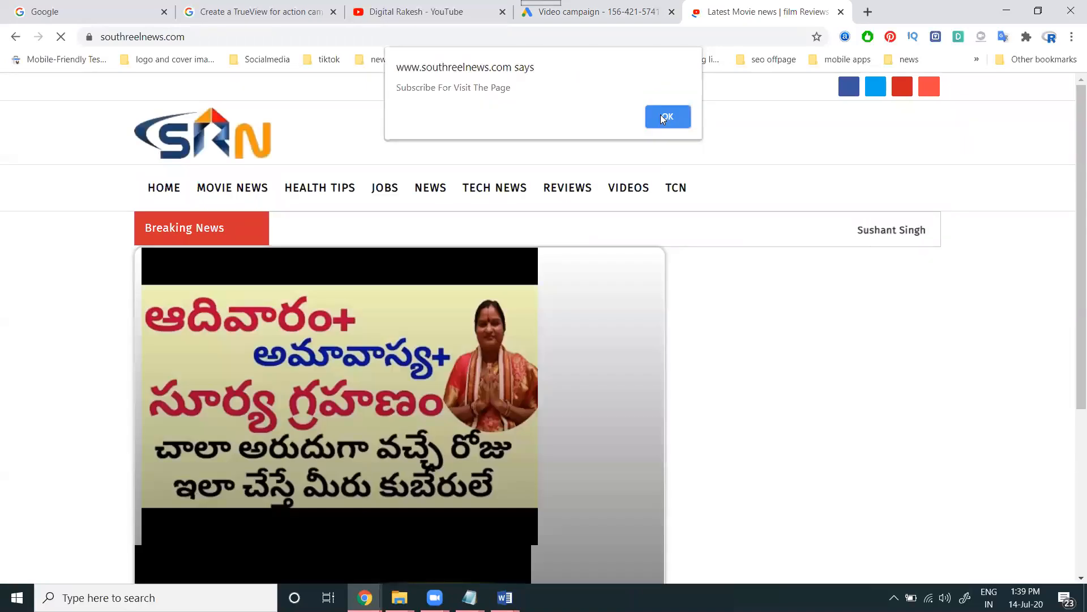
pyautogui.click(660, 115)
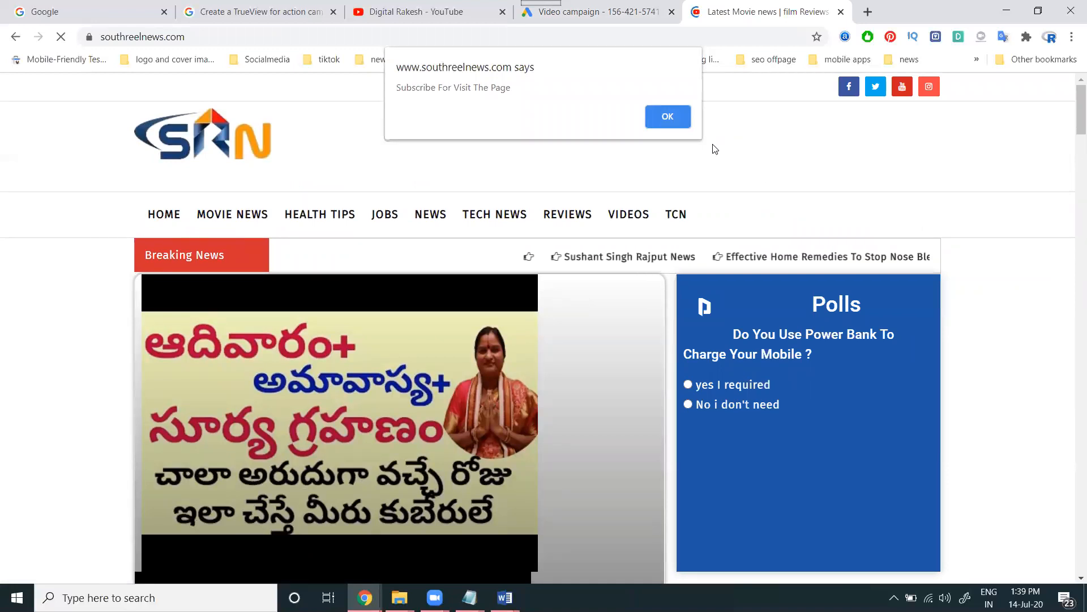
pyautogui.click(668, 115)
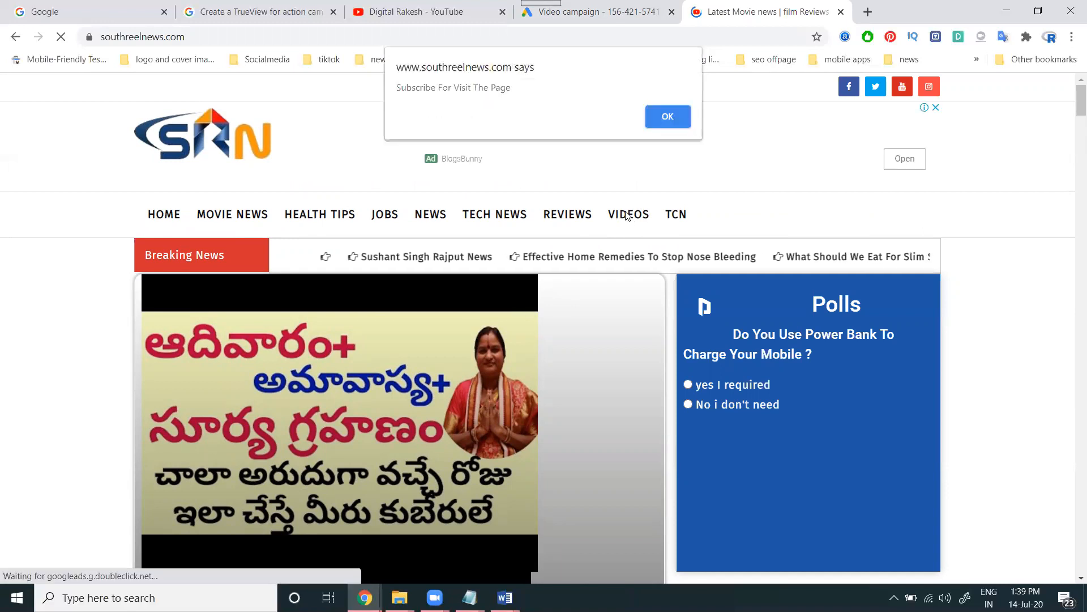
pyautogui.click(666, 119)
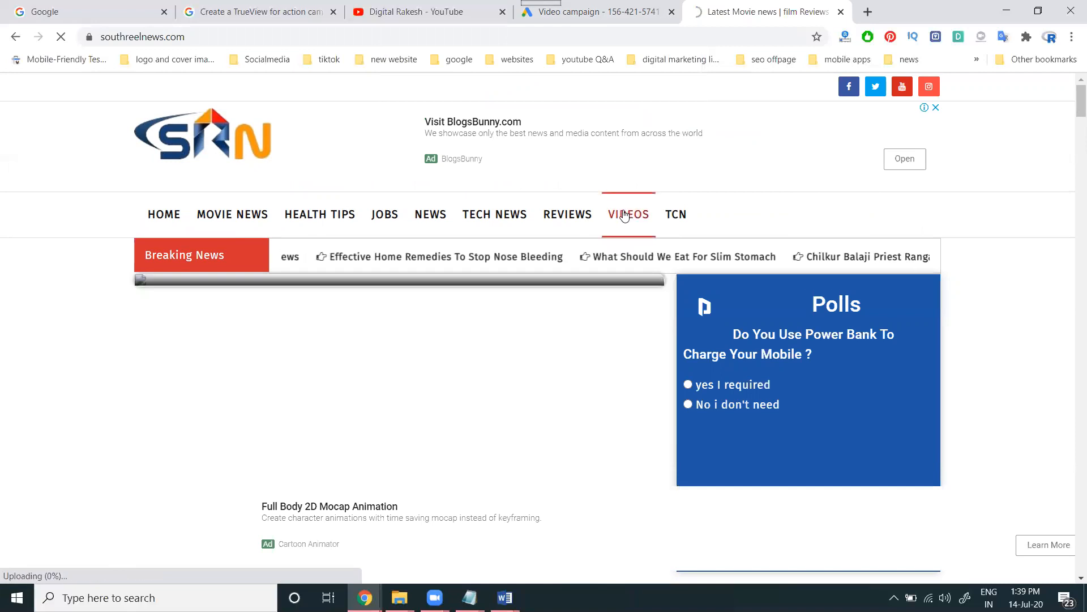
pyautogui.click(625, 215)
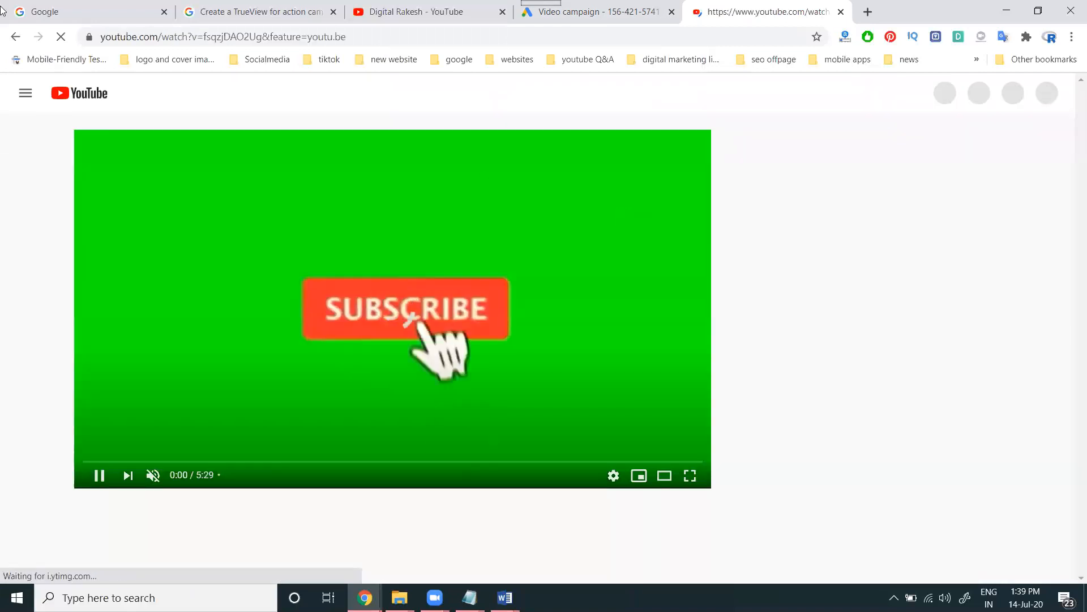
# Go back to the site, open Digital Marketing Training and the YouTube subscribers training video
pyautogui.click(17, 38)
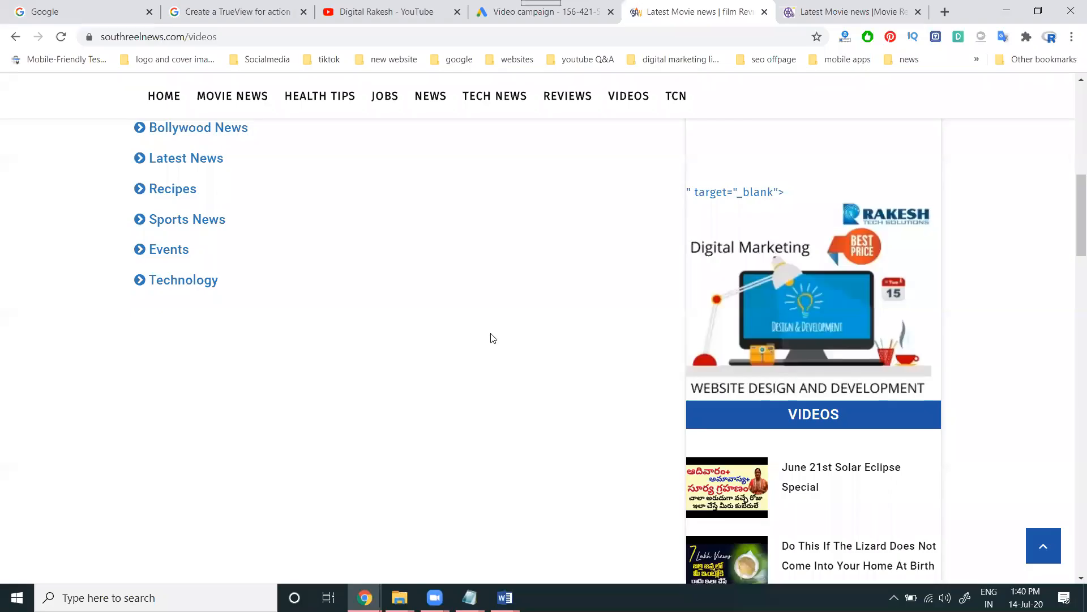
pyautogui.scroll(4, 492, 337)
pyautogui.click(224, 310)
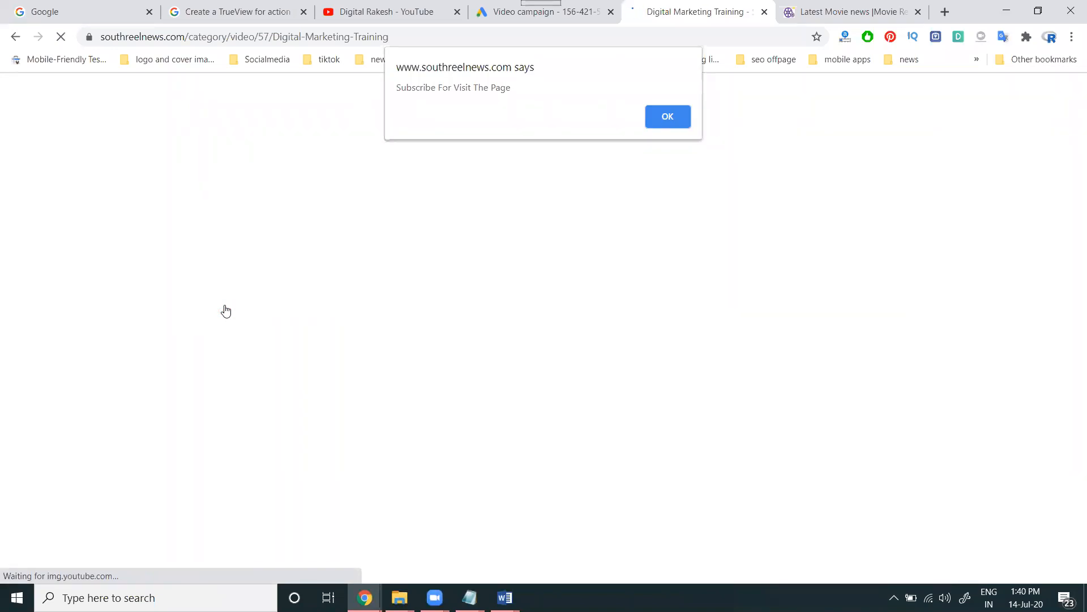
pyautogui.press('Return')
pyautogui.press('Return')
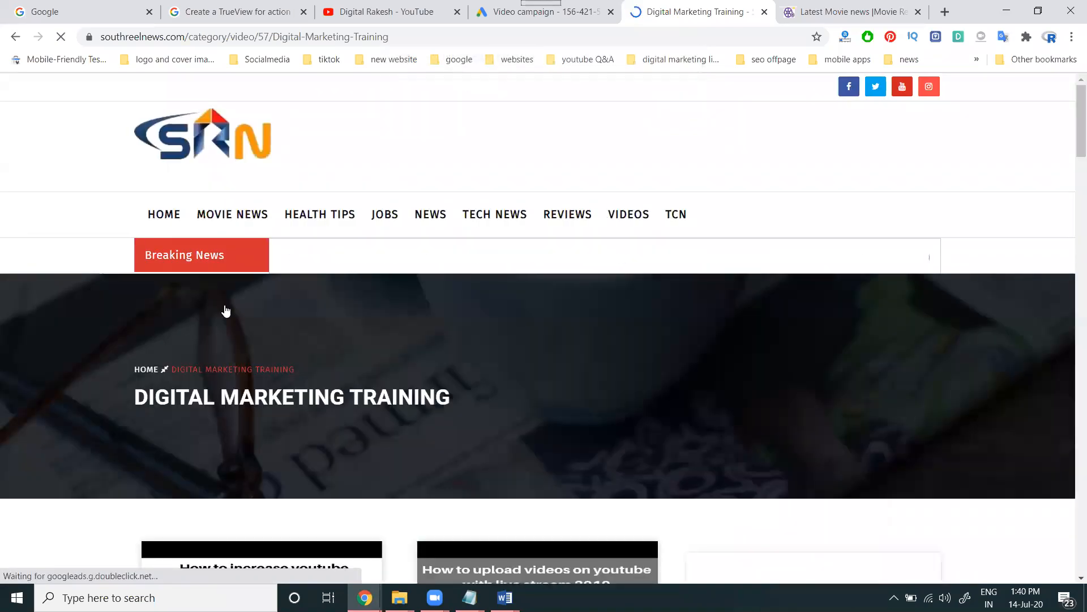
pyautogui.scroll(-7, 224, 310)
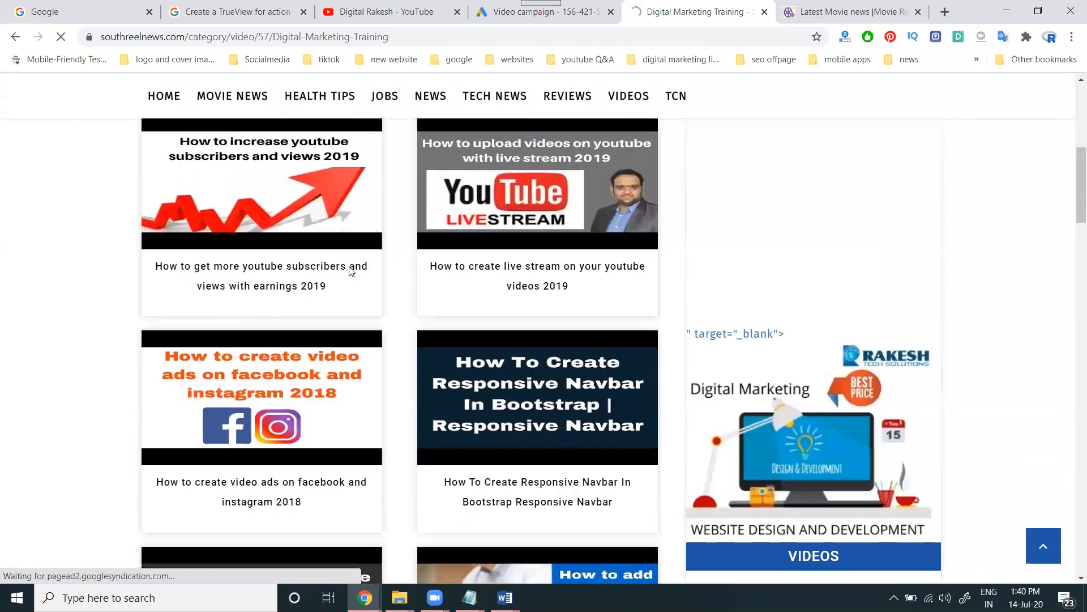
pyautogui.click(329, 271)
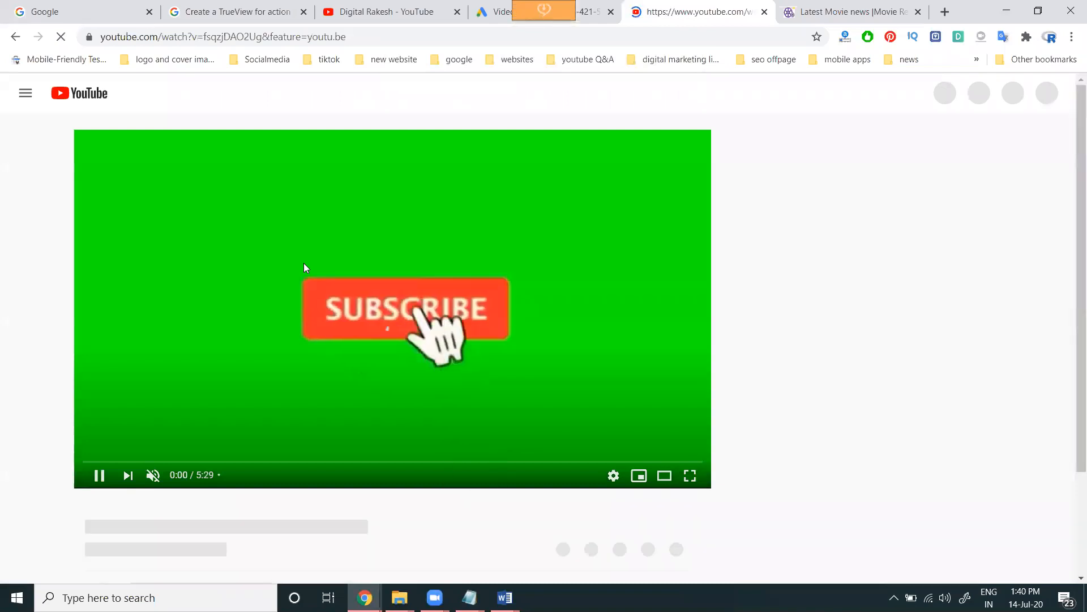
# Open the 'How to get more youtube subscribers' video page and play the embedded video
pyautogui.scroll(-4, 419, 444)
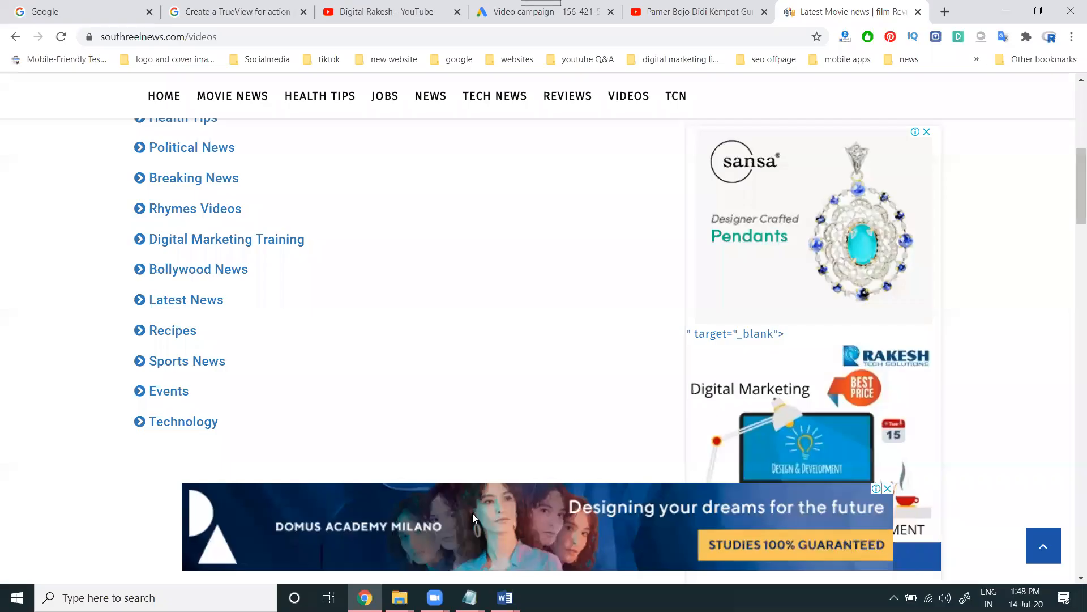
pyautogui.click(208, 239)
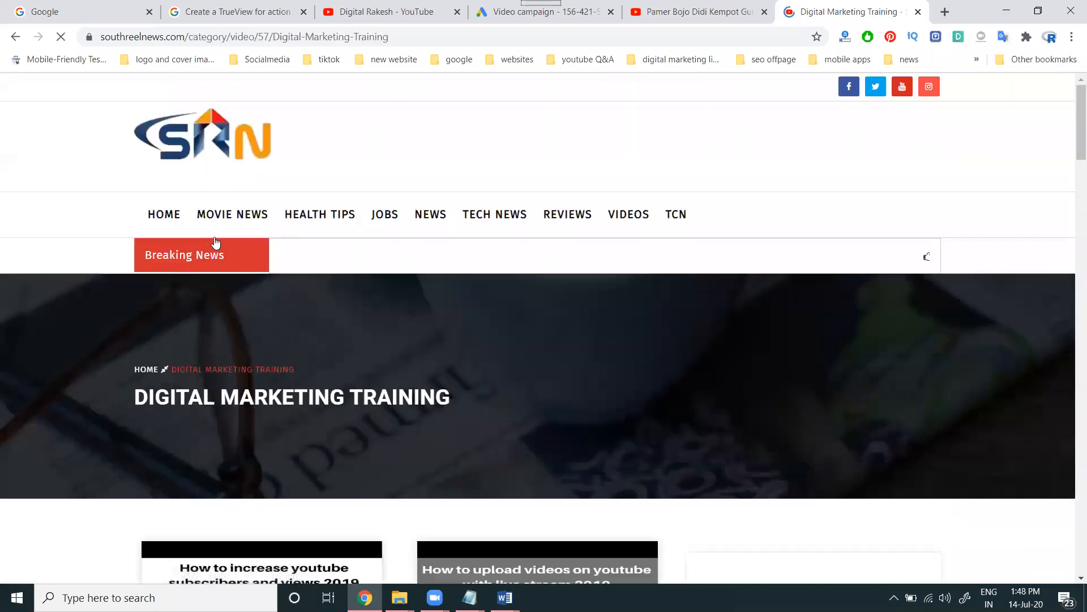
pyautogui.scroll(-5, 227, 289)
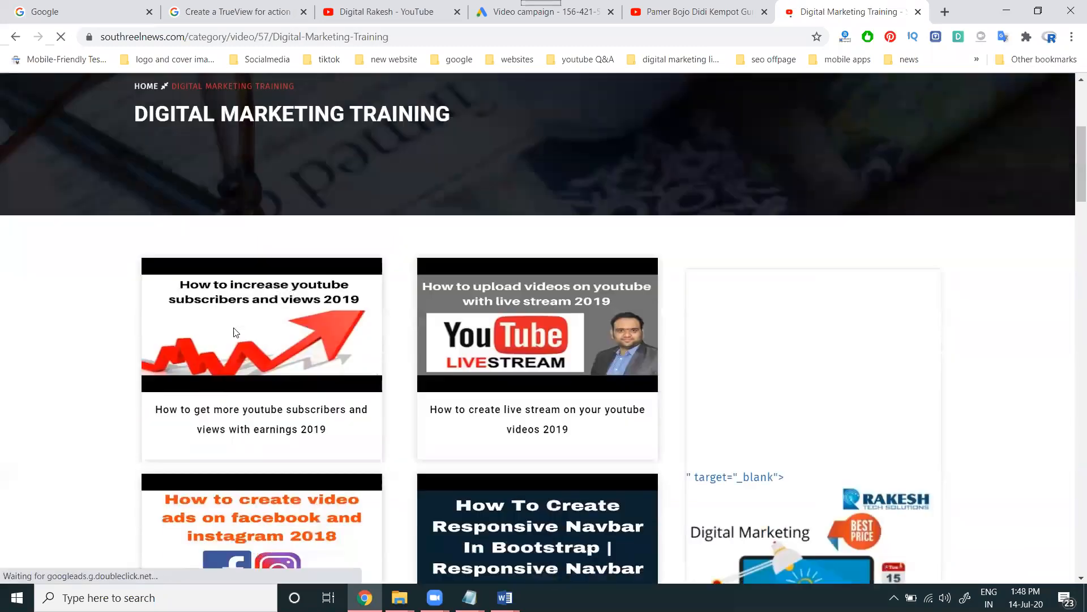
pyautogui.click(251, 415)
pyautogui.scroll(-5, 298, 397)
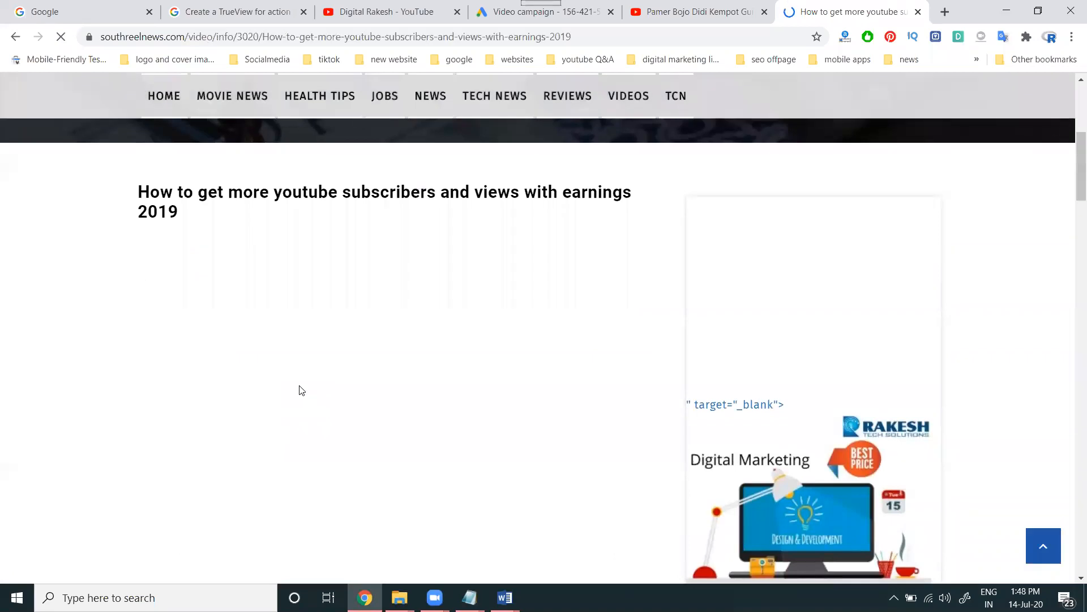
pyautogui.scroll(-5, 340, 295)
pyautogui.click(382, 208)
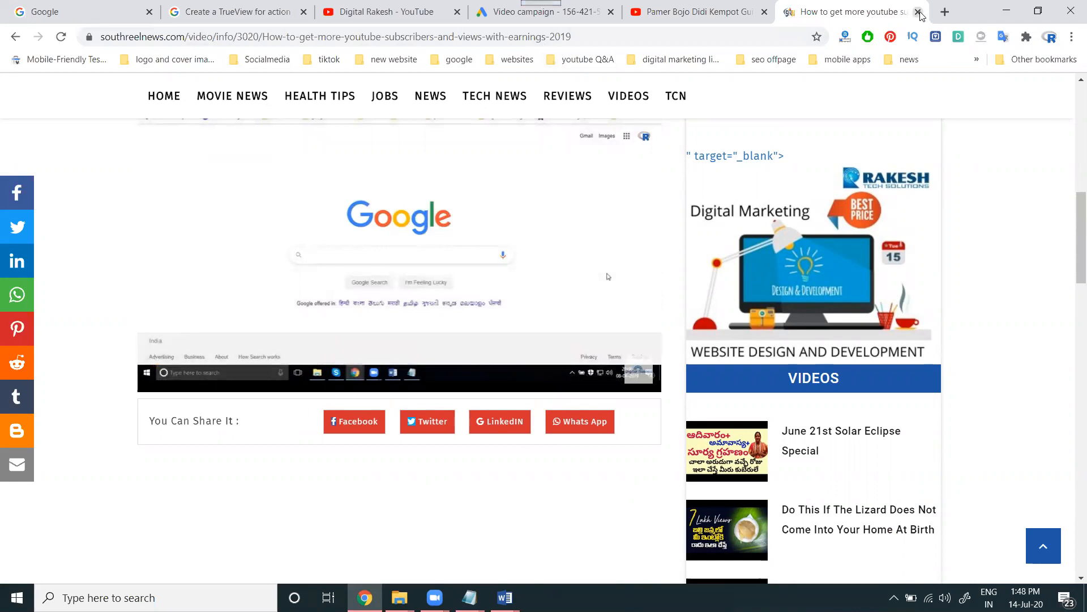
# Close the training video and YouTube tabs, returning to the Google Ads campaign form
pyautogui.hotkey('ctrl', 'w')
pyautogui.click(561, 17)
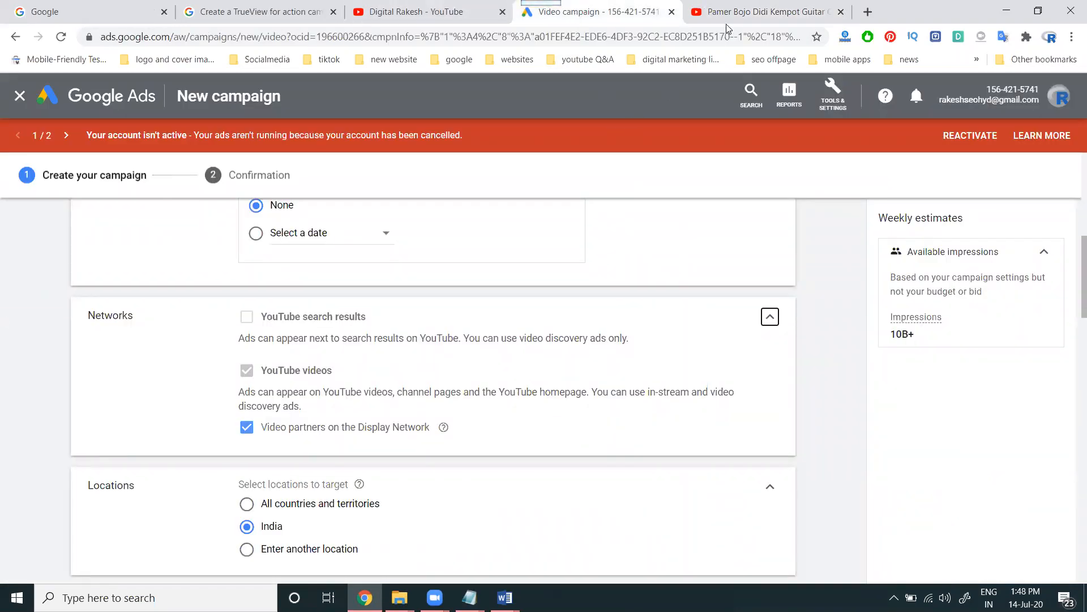
pyautogui.click(840, 12)
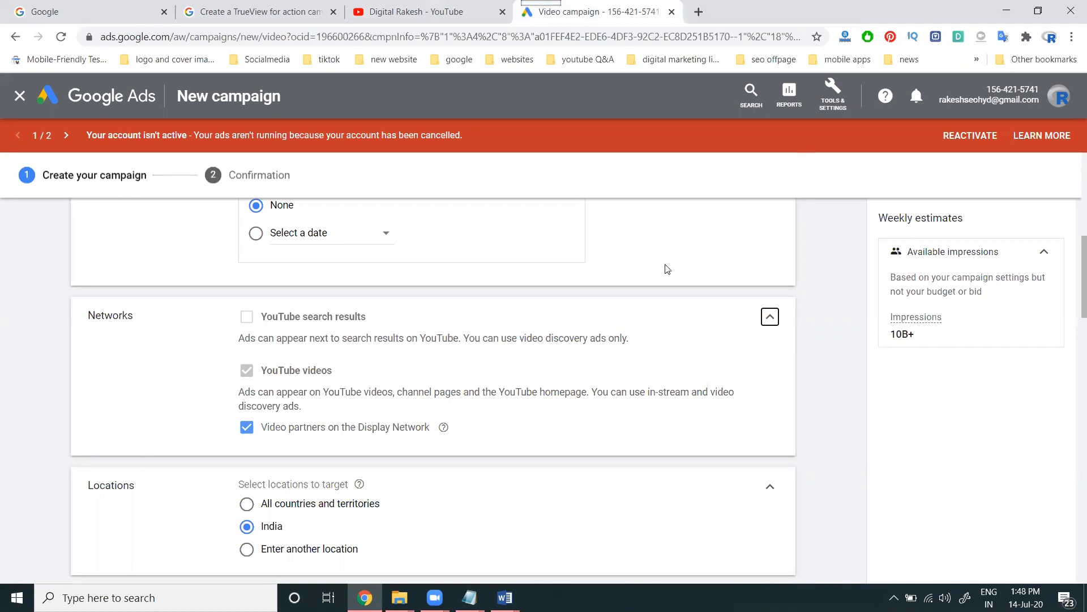
# Add Hyderabad, Telangana, India as the campaign's target location via 'Enter another location'
pyautogui.scroll(-2, 532, 298)
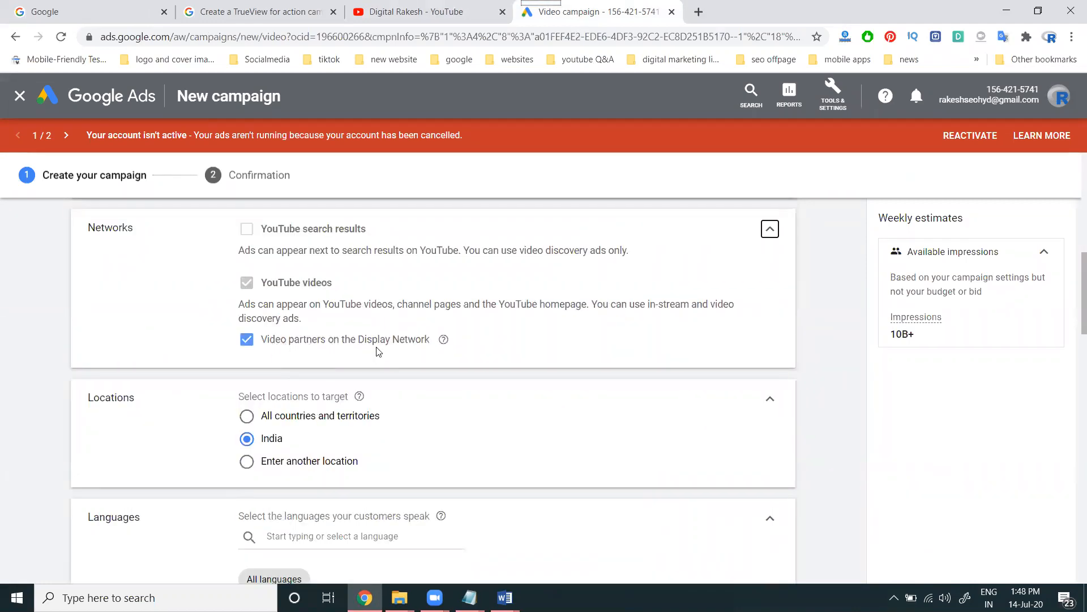
pyautogui.scroll(-3, 423, 335)
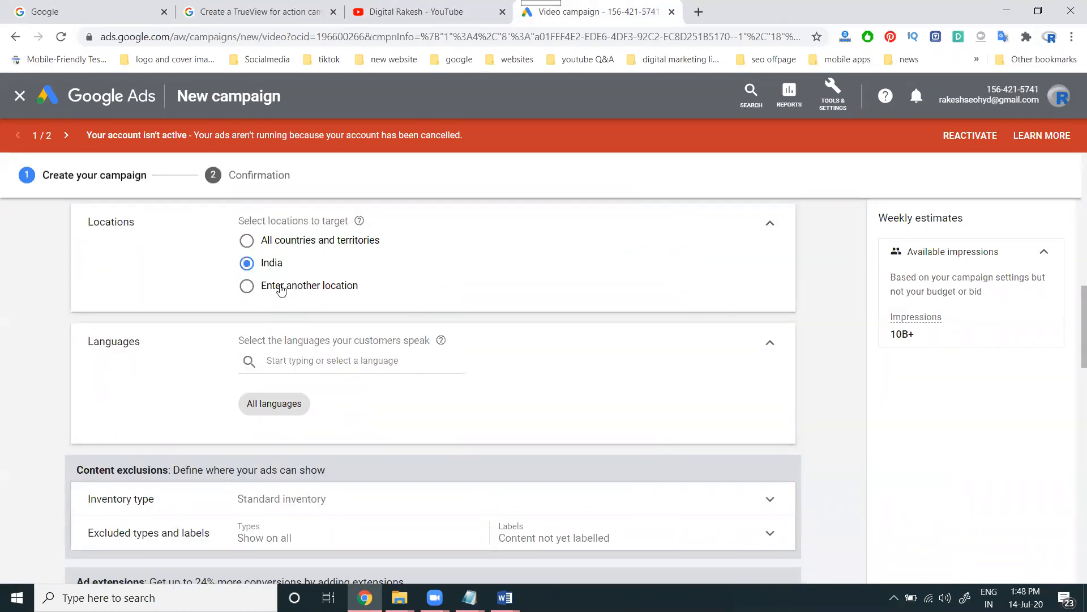
pyautogui.click(285, 287)
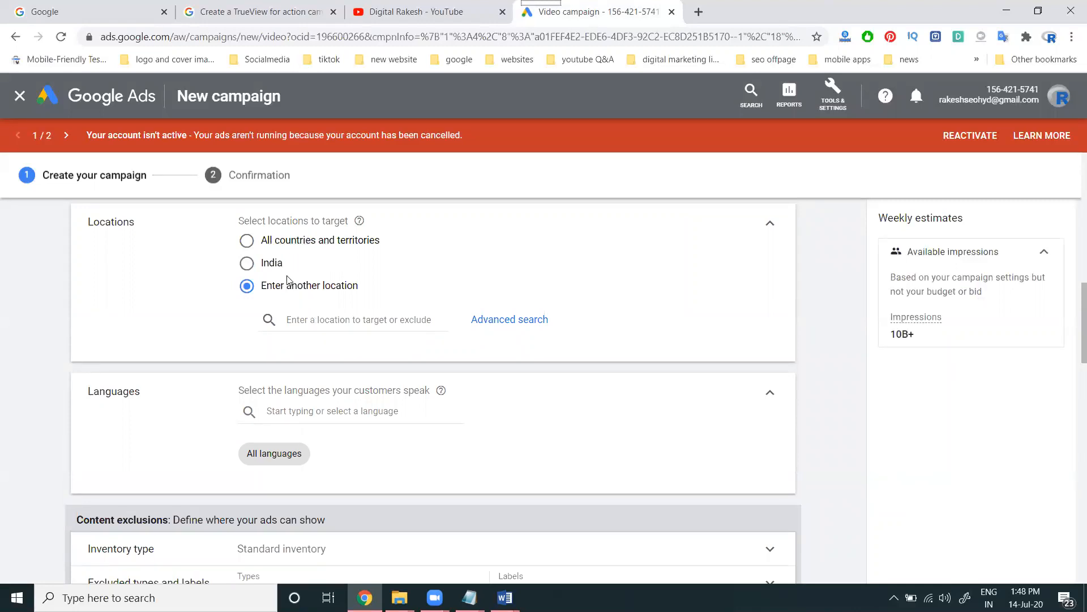
pyautogui.write('hyderabad')
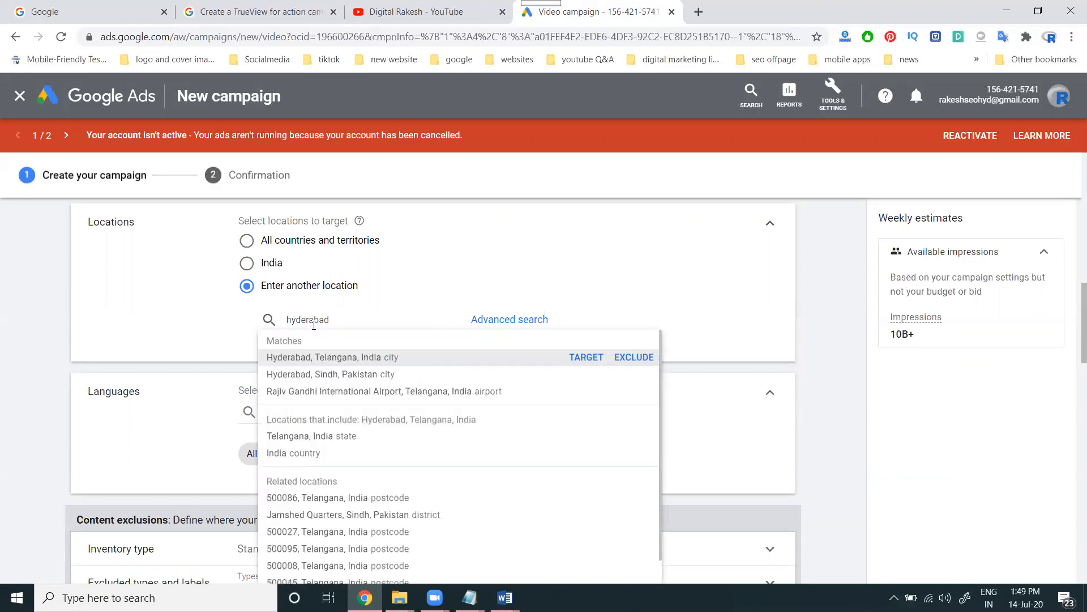
pyautogui.click(584, 358)
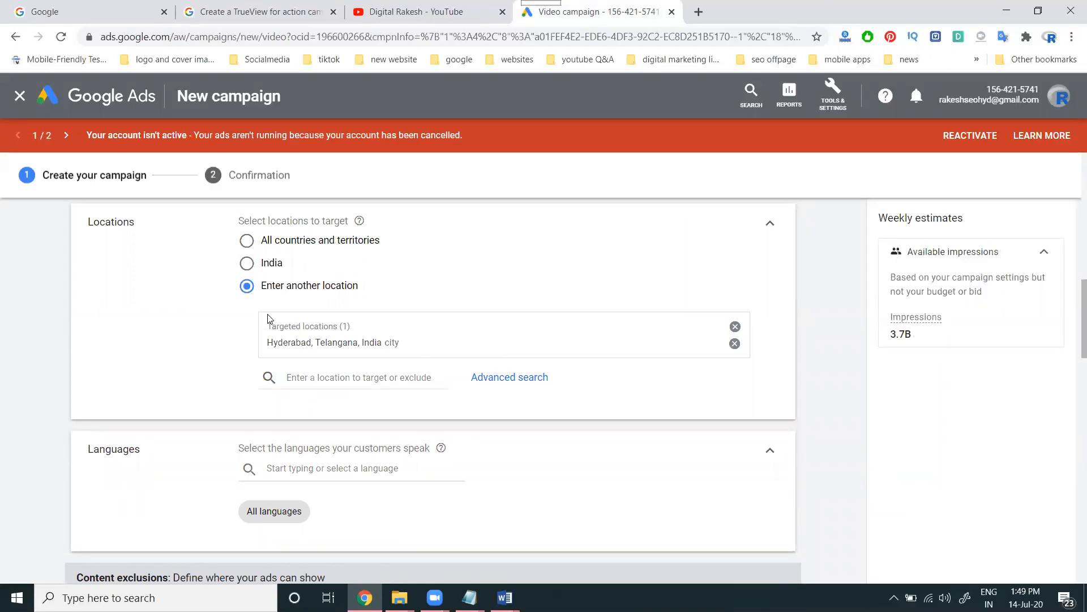
pyautogui.scroll(-2, 305, 301)
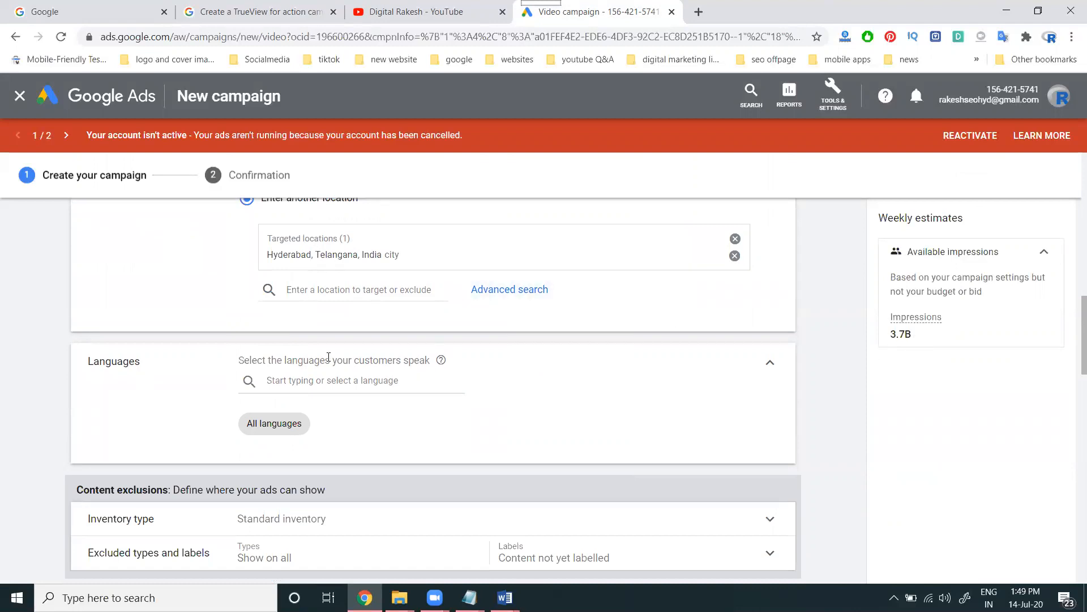
pyautogui.scroll(2, 328, 356)
# Target all countries and territories, with English as the only campaign language
pyautogui.click(247, 241)
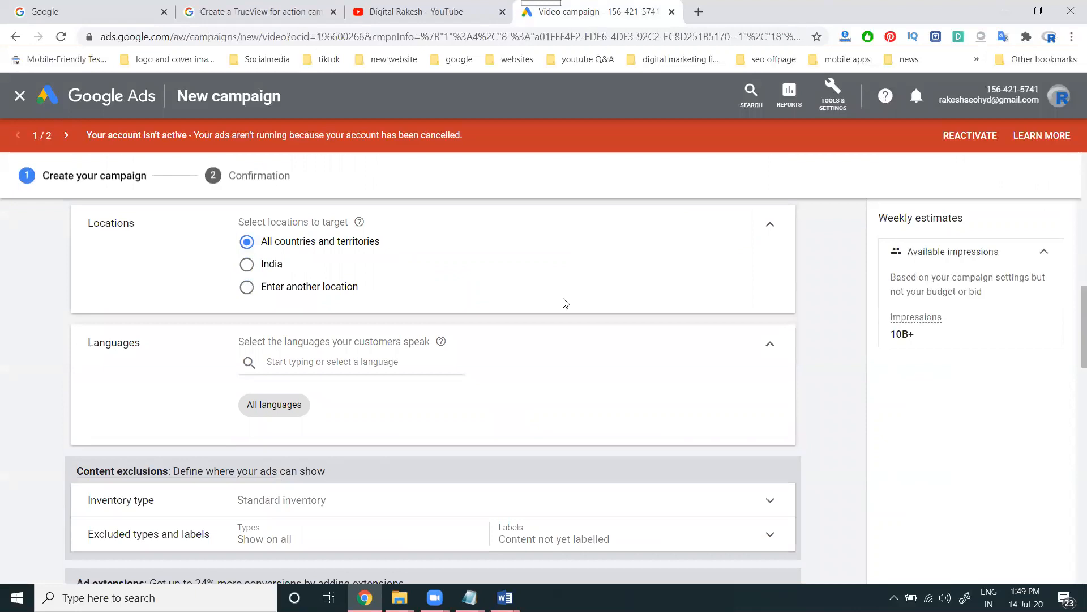
pyautogui.scroll(-2, 259, 351)
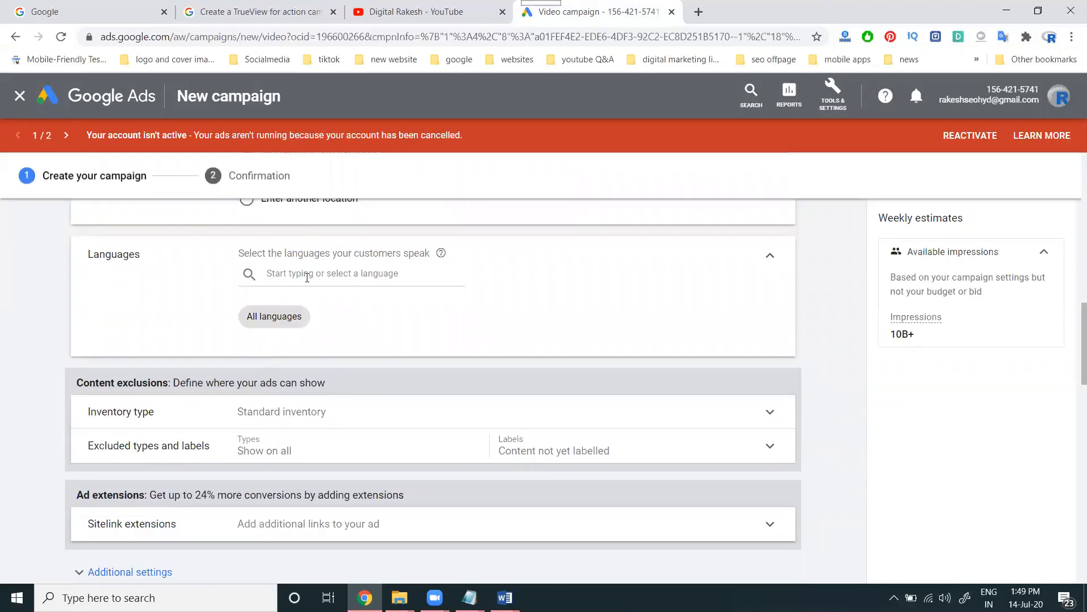
pyautogui.click(306, 275)
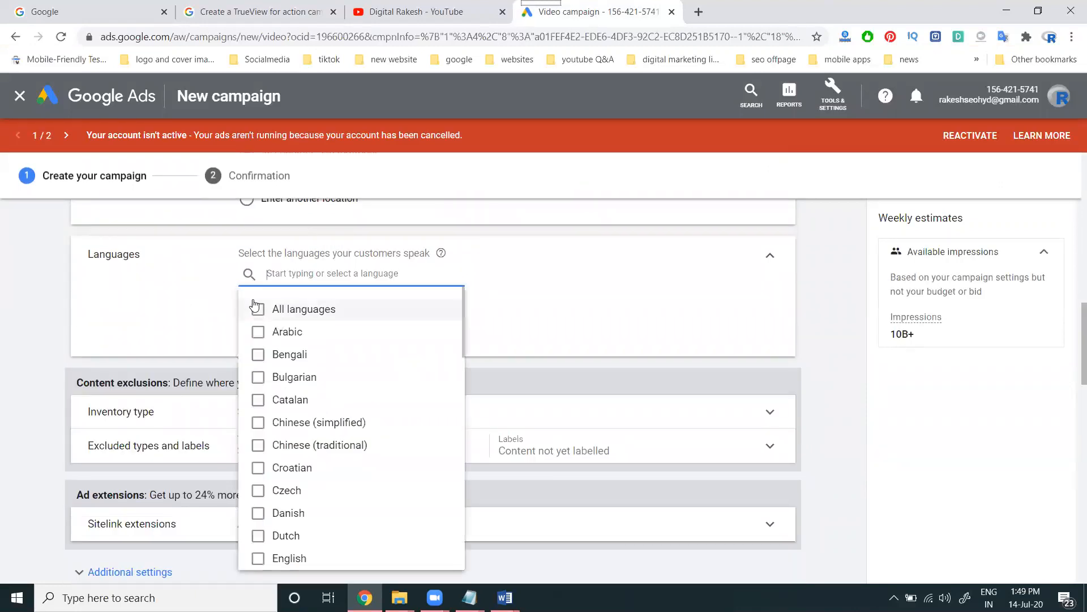
pyautogui.scroll(-1, 289, 476)
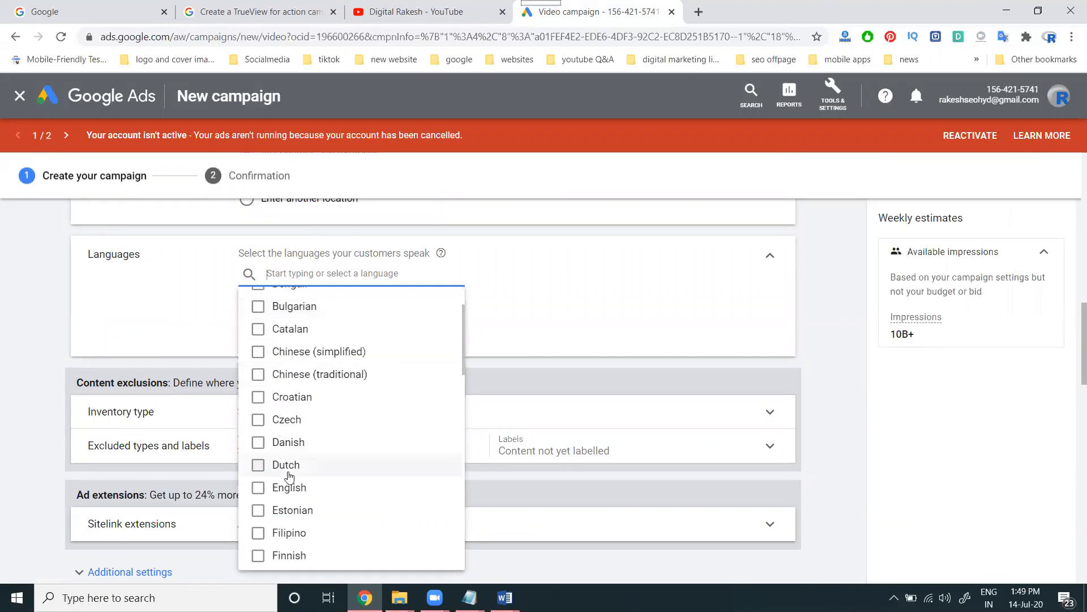
pyautogui.click(288, 486)
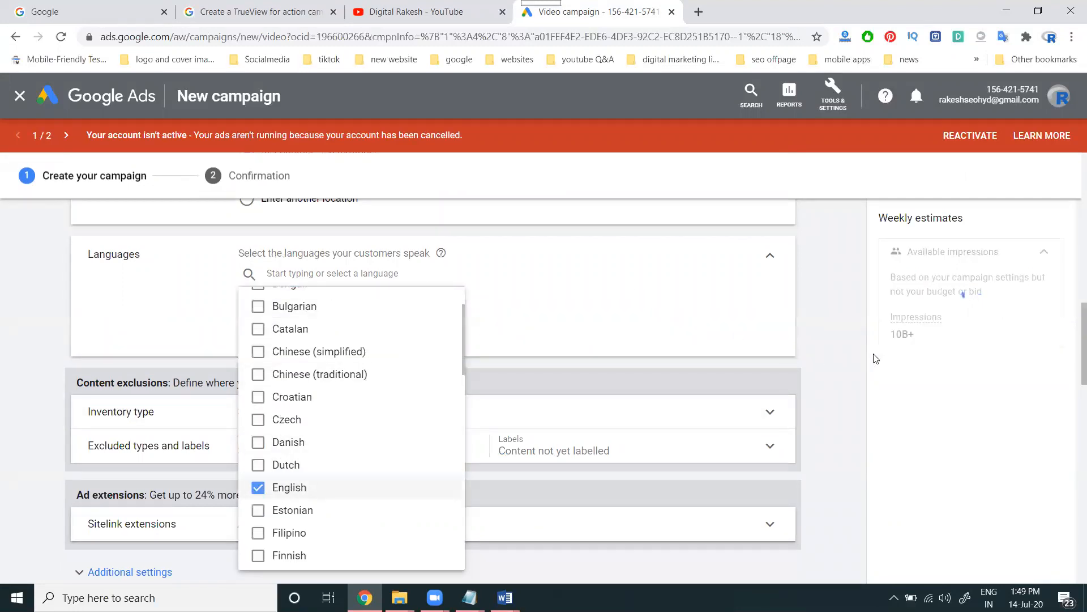
pyautogui.click(685, 284)
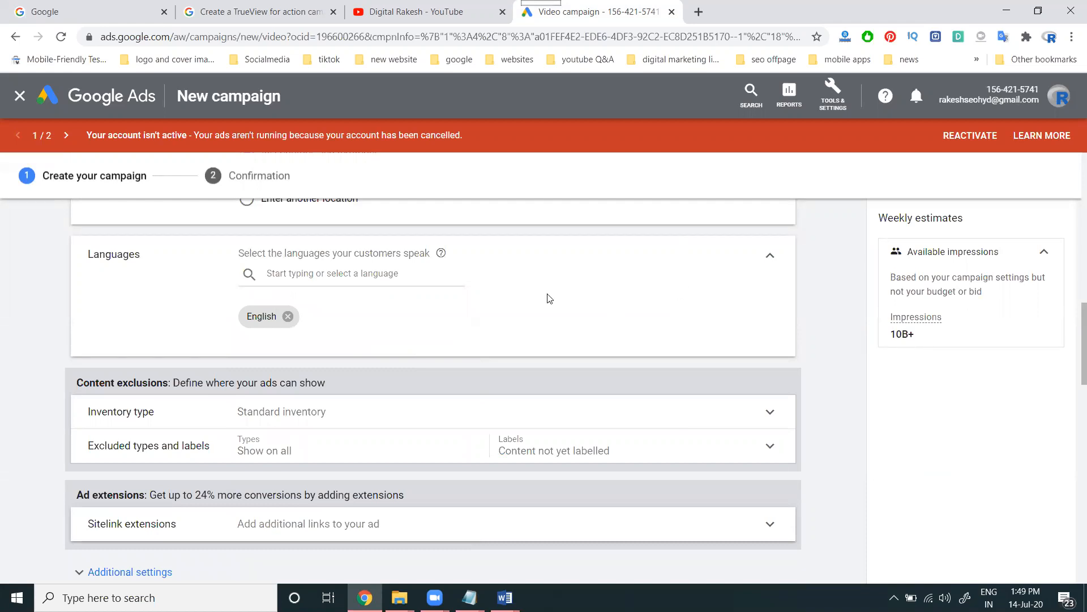
pyautogui.scroll(-1, 549, 299)
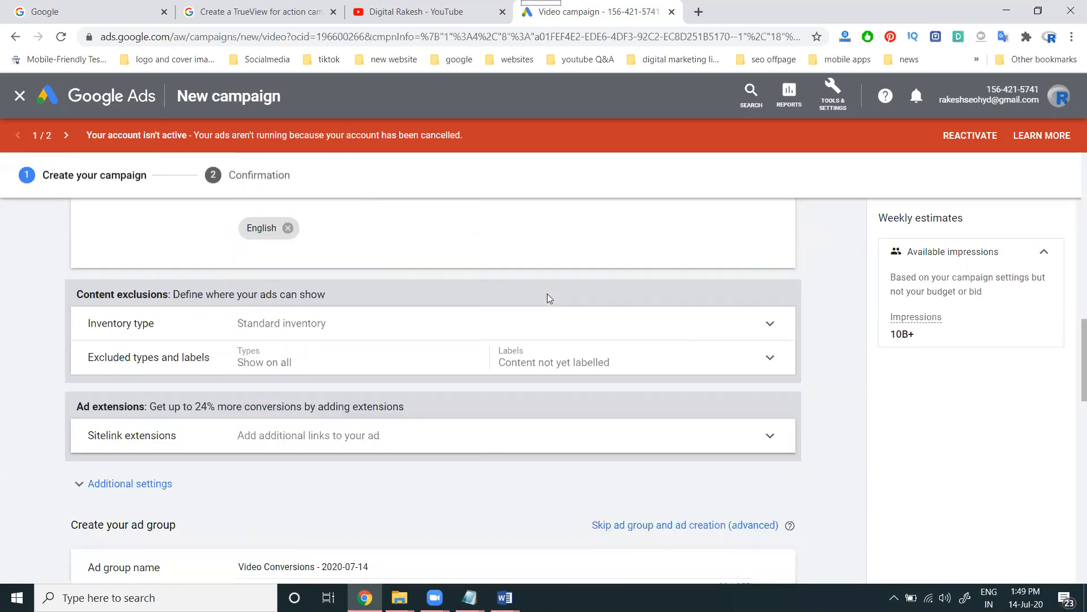
pyautogui.click(346, 331)
pyautogui.click(768, 332)
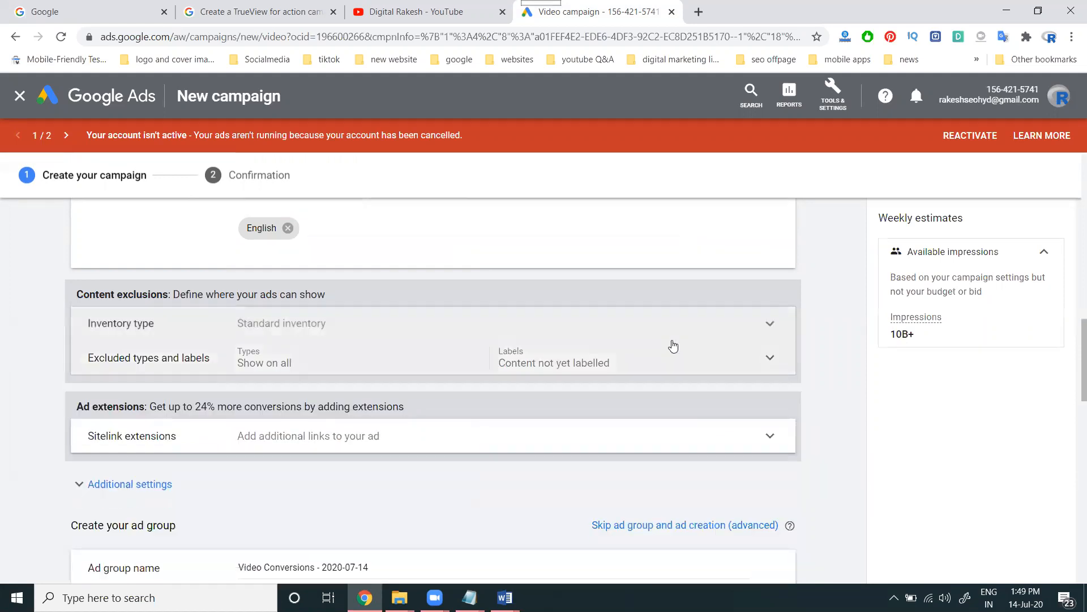
pyautogui.scroll(-2, 673, 347)
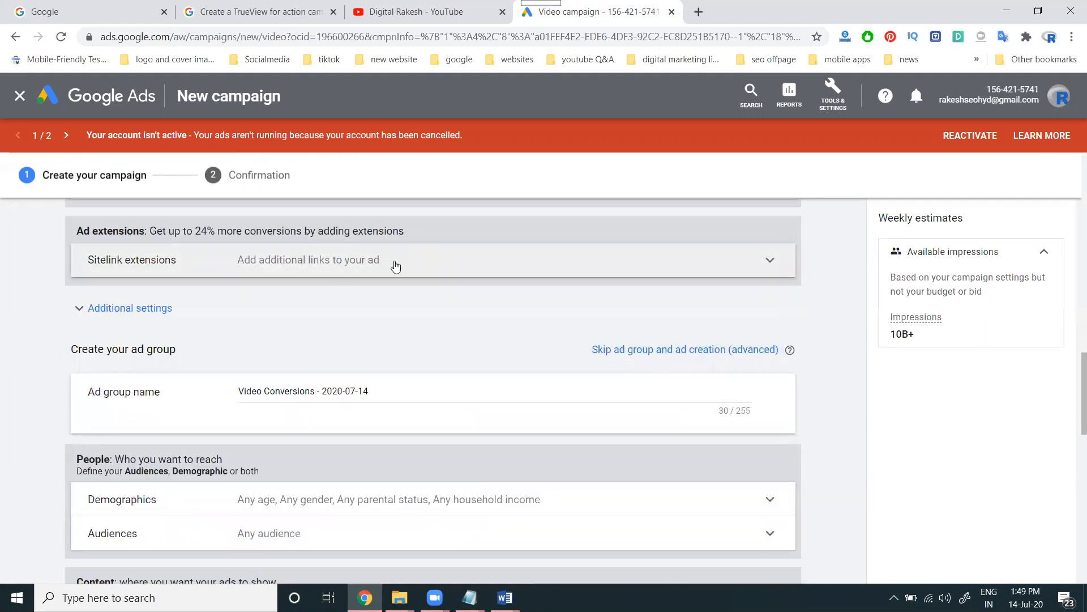
pyautogui.click(398, 264)
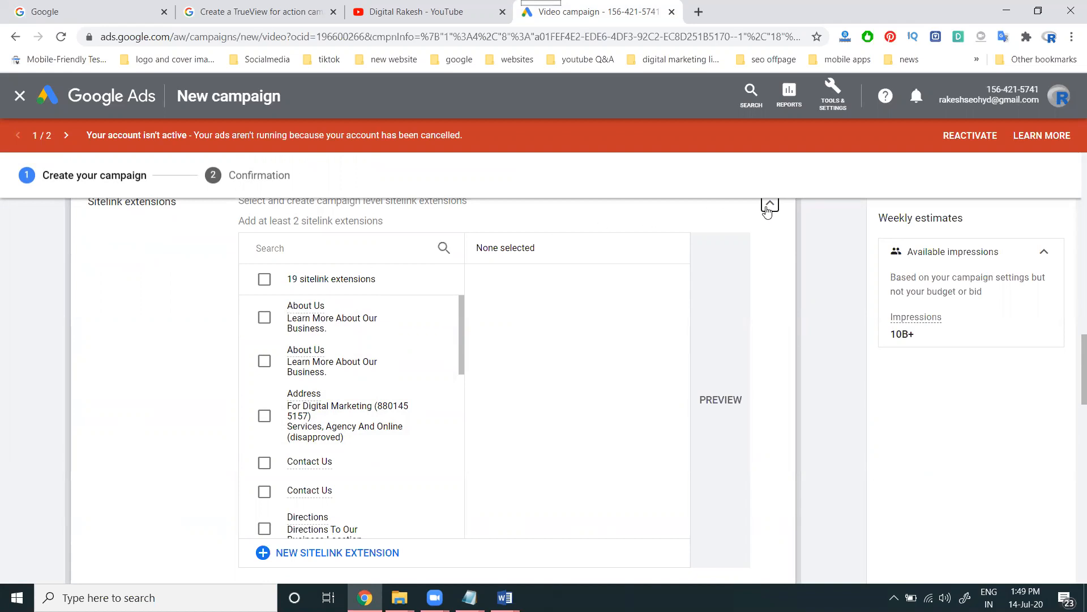
pyautogui.click(769, 209)
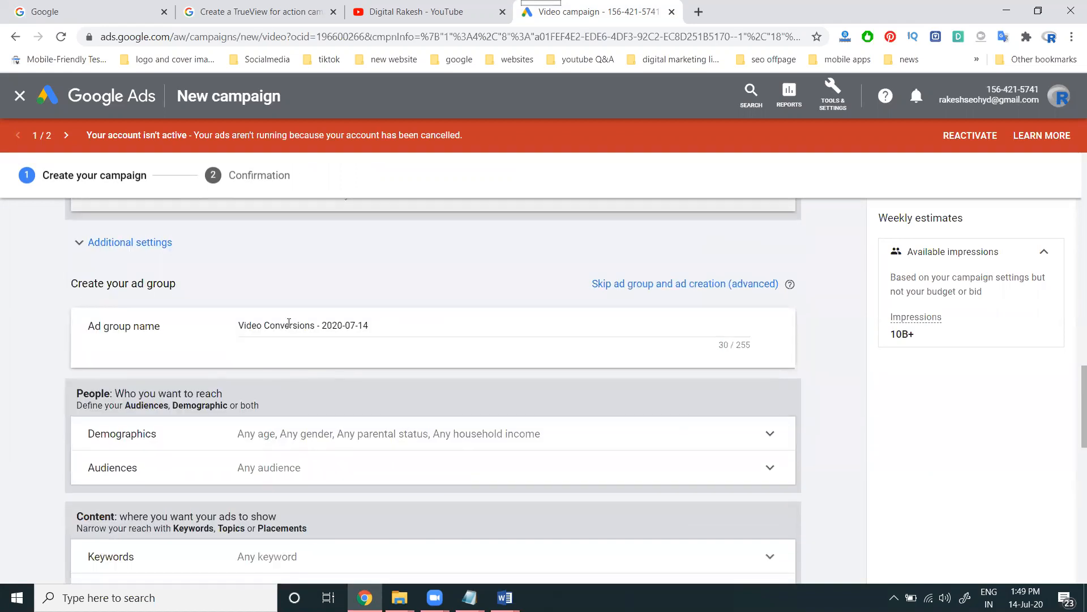
# Untick the Unknown, 65+ and 55-64 age groups in Demographics, then collapse it
pyautogui.scroll(-2, 291, 322)
pyautogui.click(351, 347)
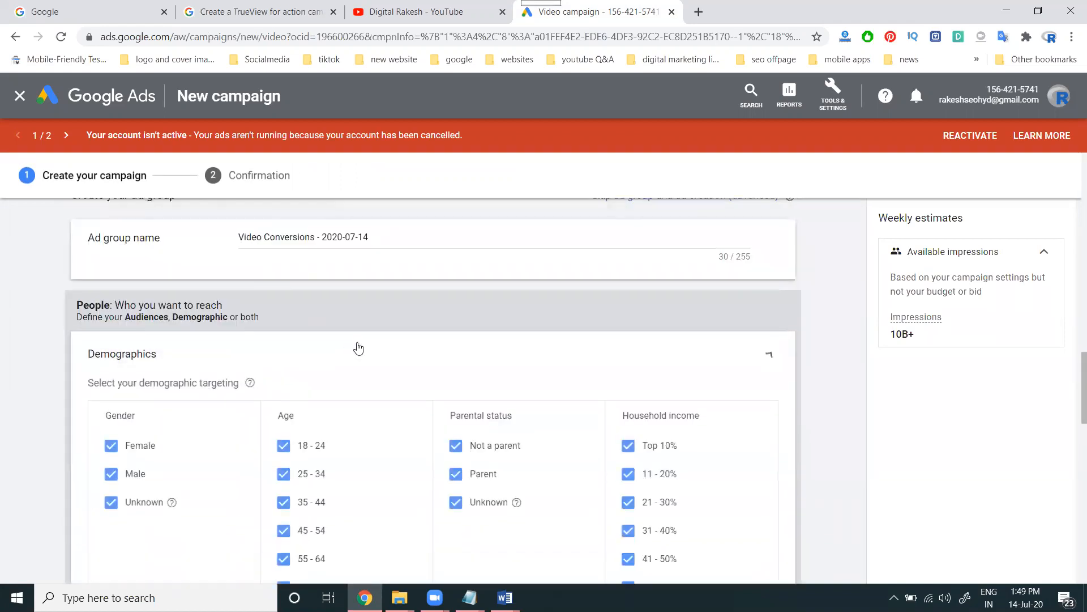
pyautogui.scroll(-4, 424, 342)
pyautogui.click(283, 353)
pyautogui.click(284, 325)
pyautogui.click(284, 297)
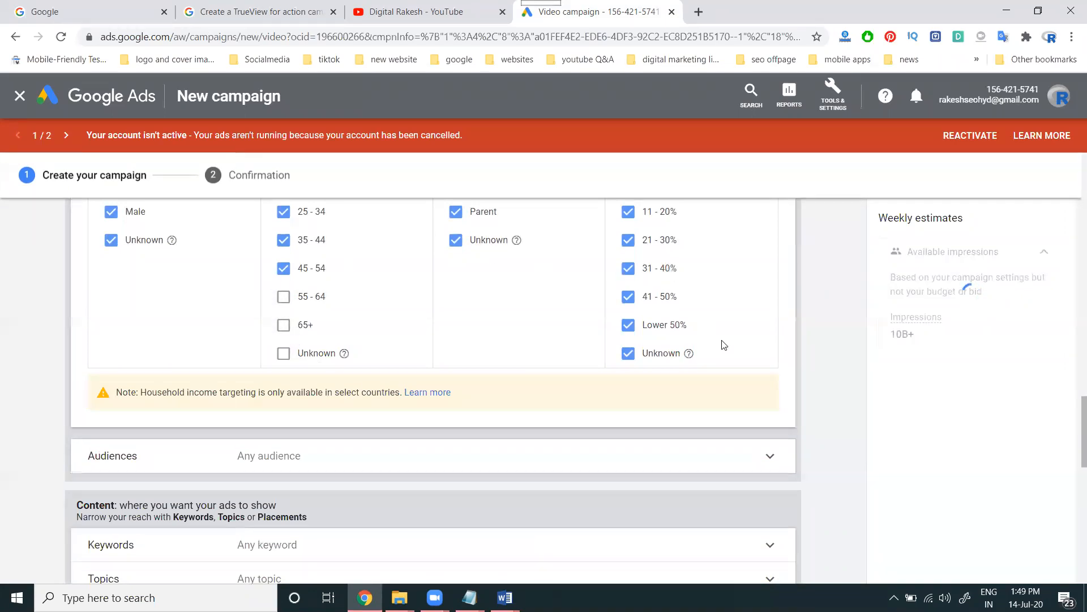
pyautogui.scroll(2, 722, 340)
pyautogui.scroll(3, 725, 336)
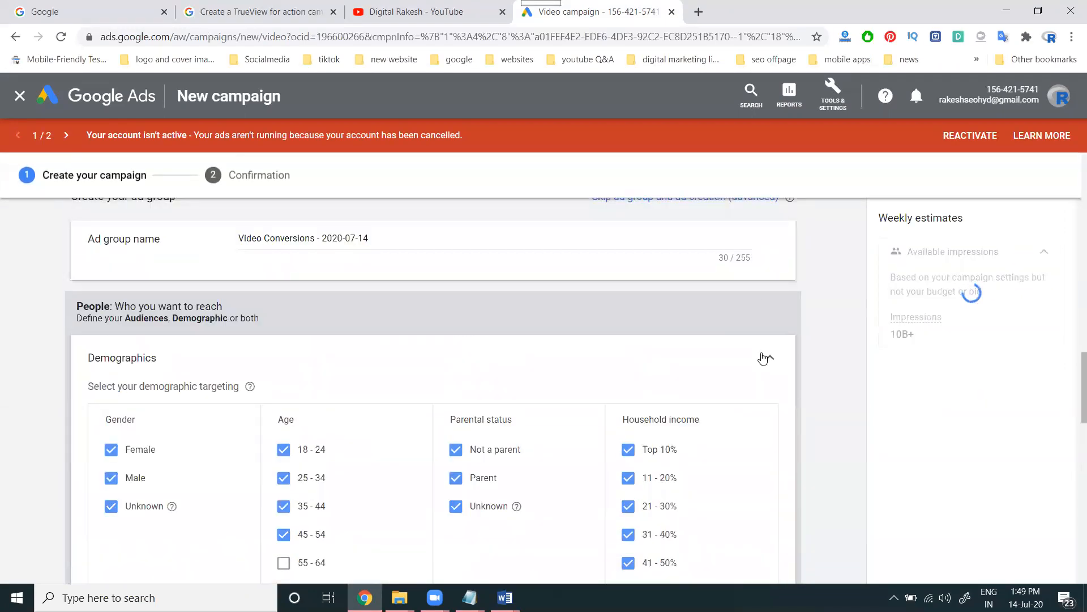
pyautogui.click(763, 358)
# Open the Audiences options and close them without choosing any audience
pyautogui.scroll(-2, 763, 358)
pyautogui.click(356, 296)
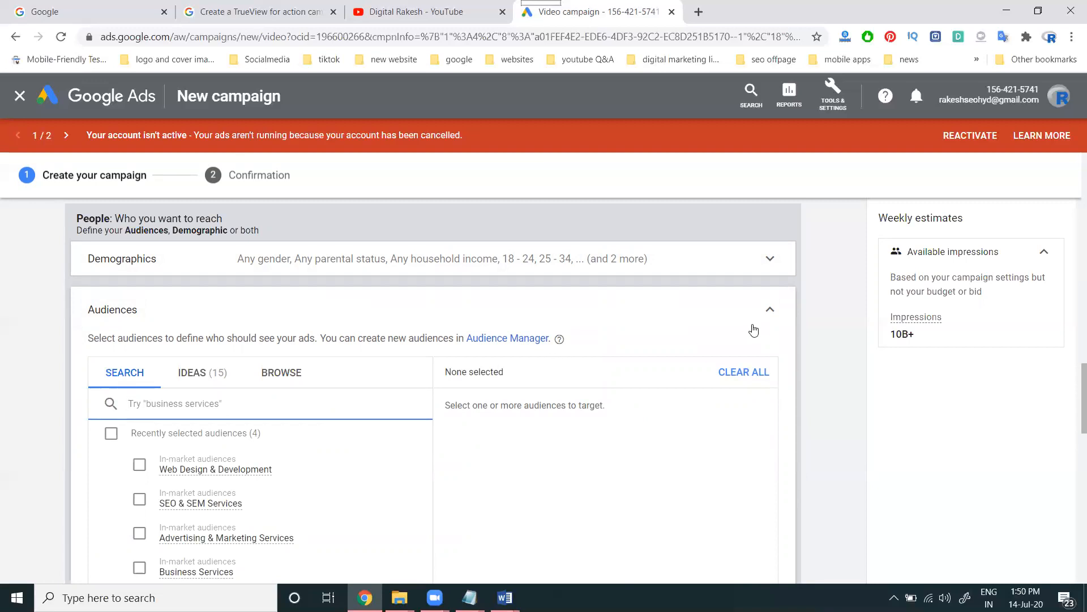
pyautogui.click(777, 317)
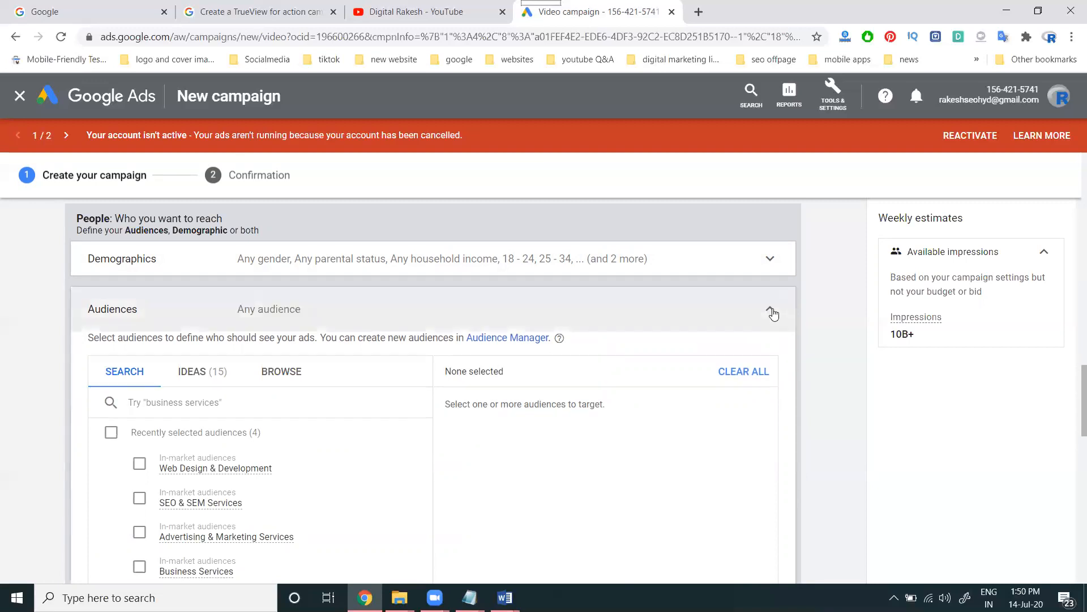
pyautogui.scroll(-3, 604, 306)
pyautogui.scroll(2, 451, 308)
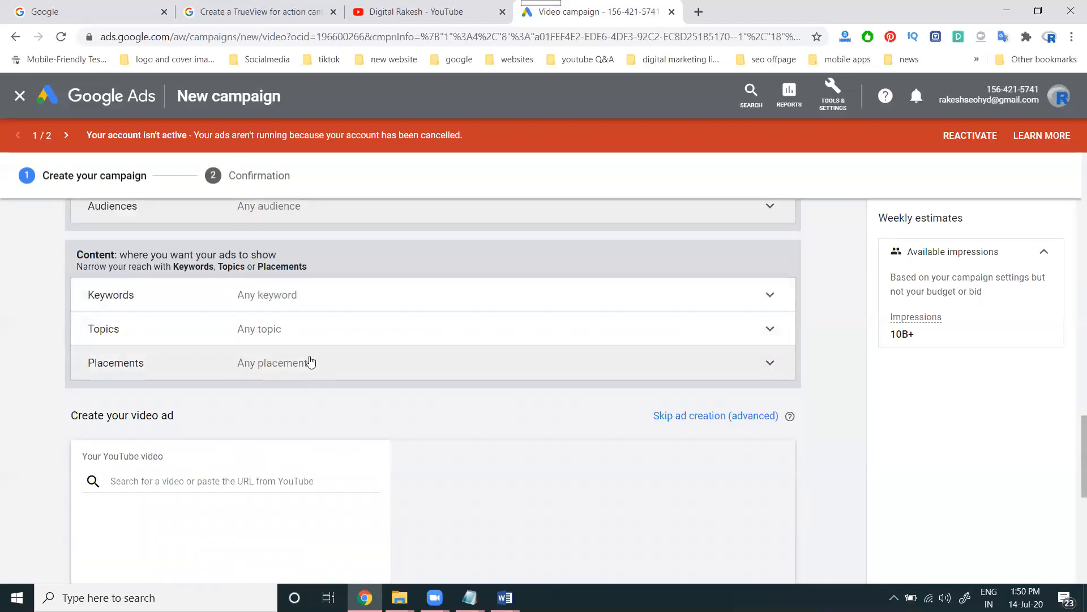
# Search placements for 'swiggy' and review the matching YouTube channels, websites and apps
pyautogui.click(770, 363)
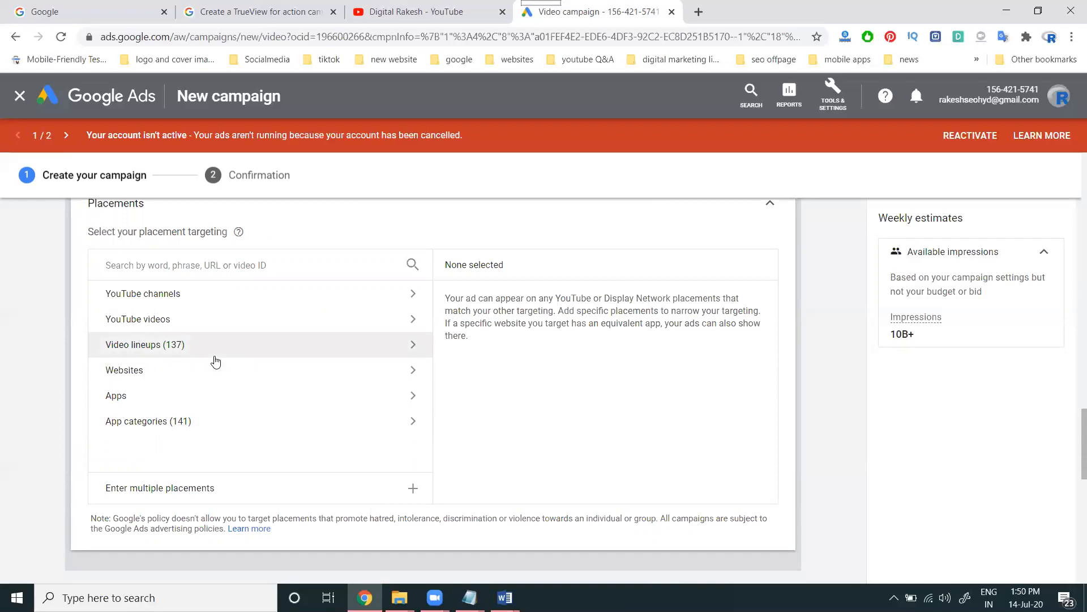
pyautogui.click(198, 263)
pyautogui.write('swiggy')
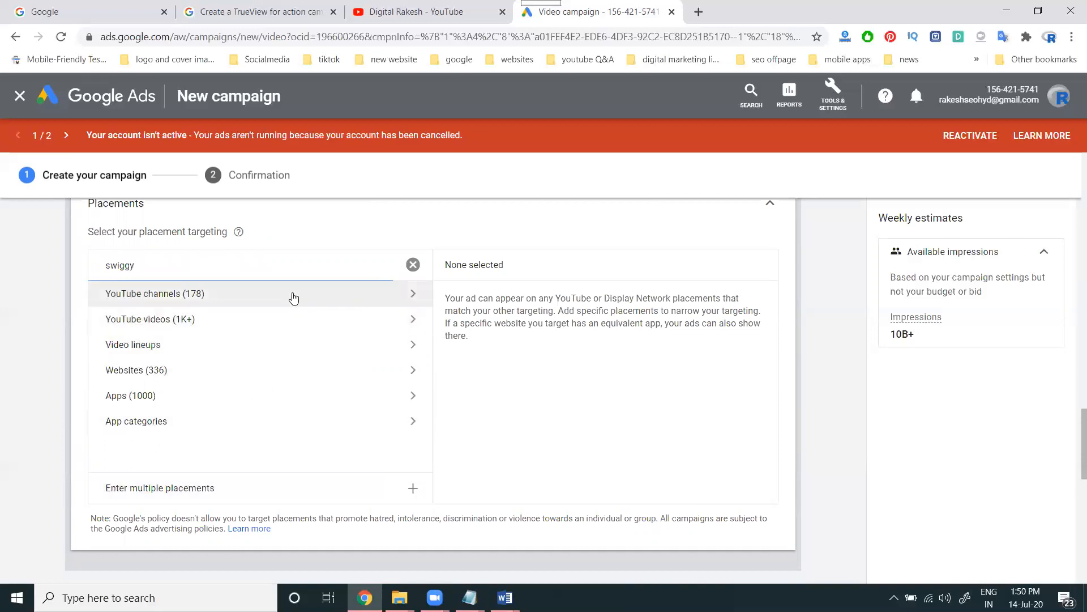
pyautogui.click(293, 298)
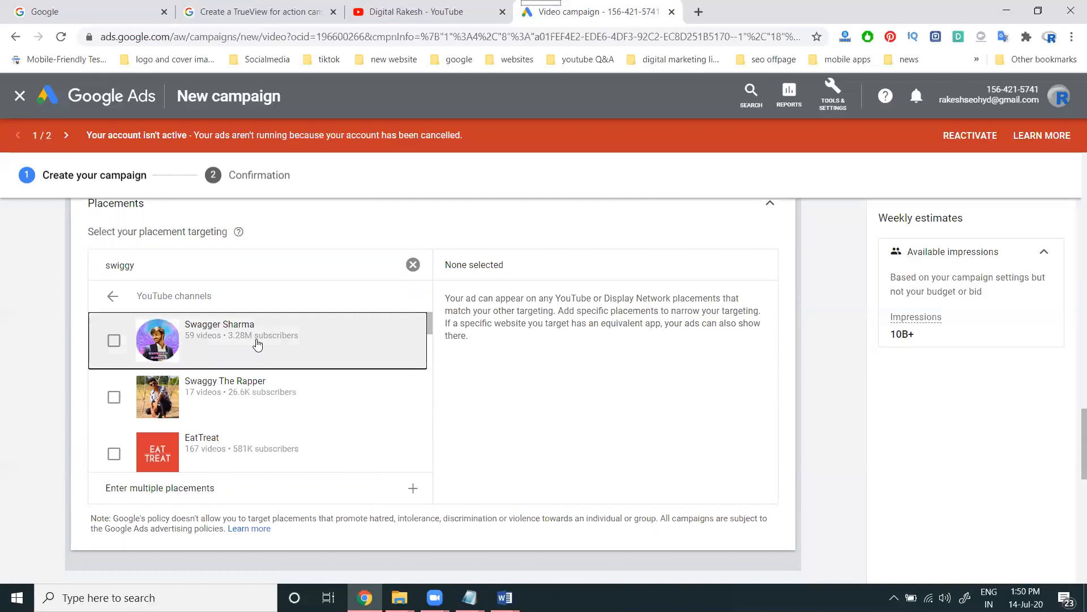
pyautogui.click(112, 296)
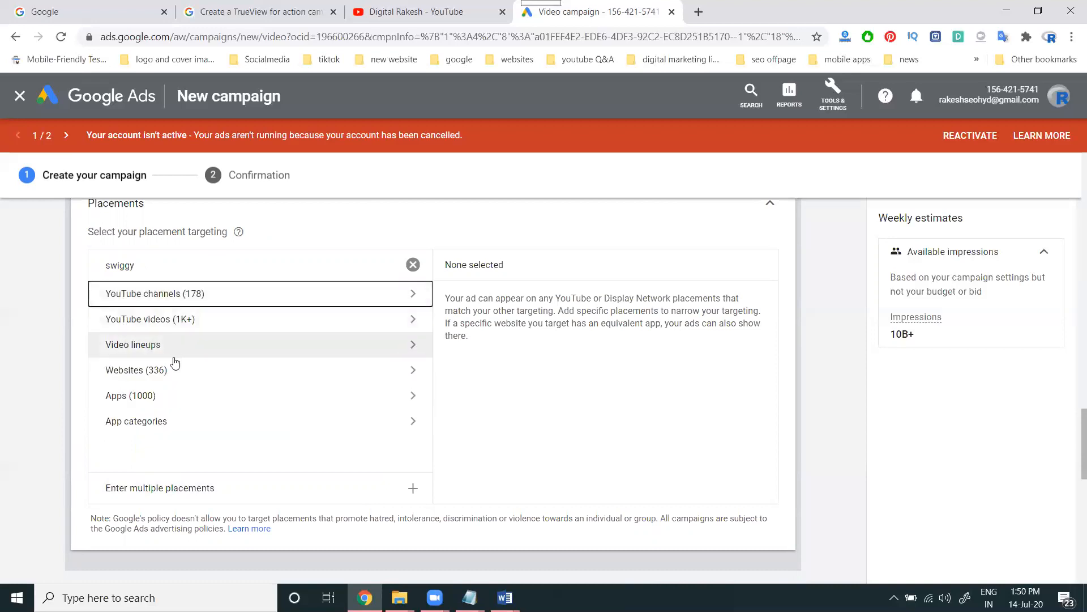
pyautogui.click(175, 370)
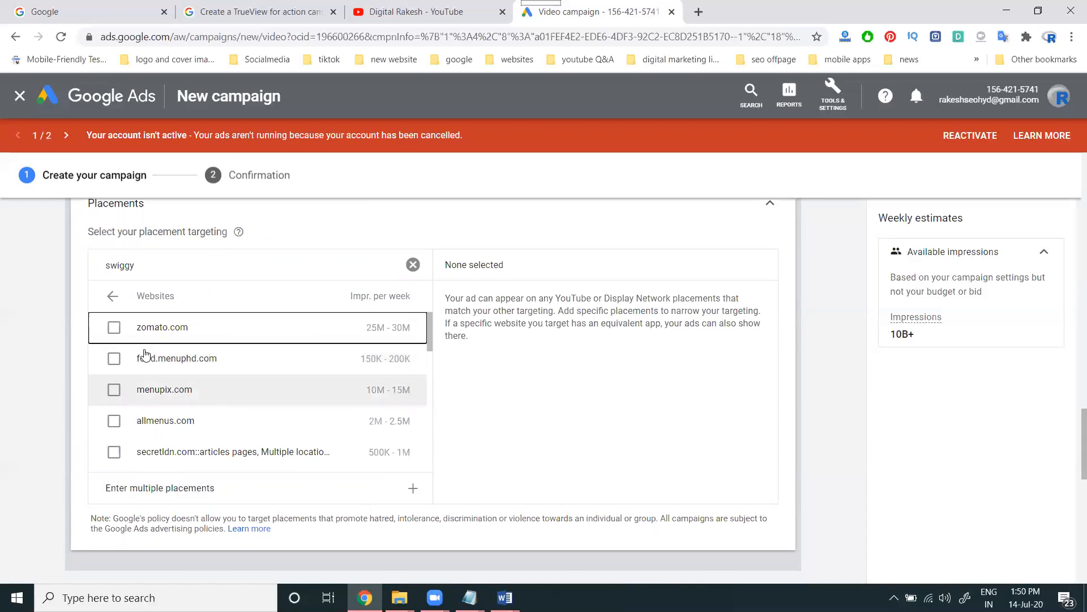
pyautogui.click(112, 296)
pyautogui.click(149, 394)
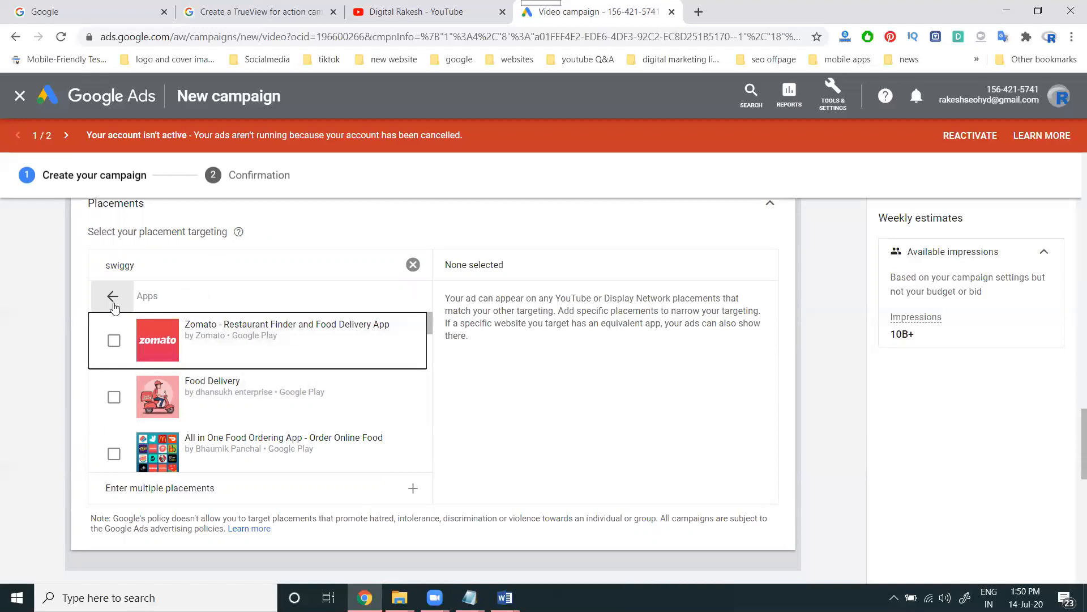
pyautogui.click(112, 297)
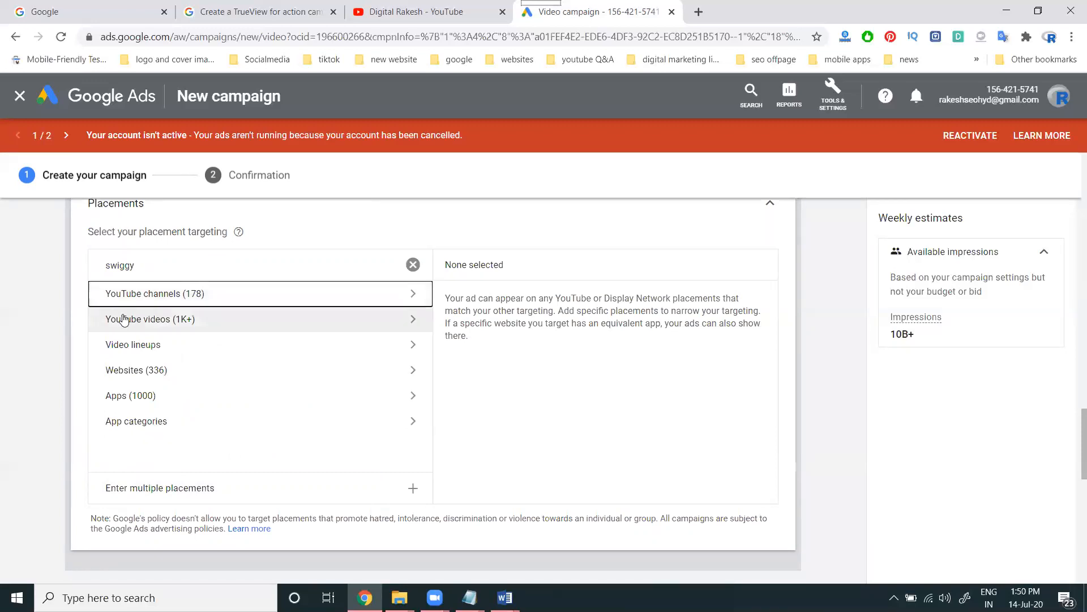
# Clear the 'swiggy' placement search and move down to the video ad's search field
pyautogui.click(413, 265)
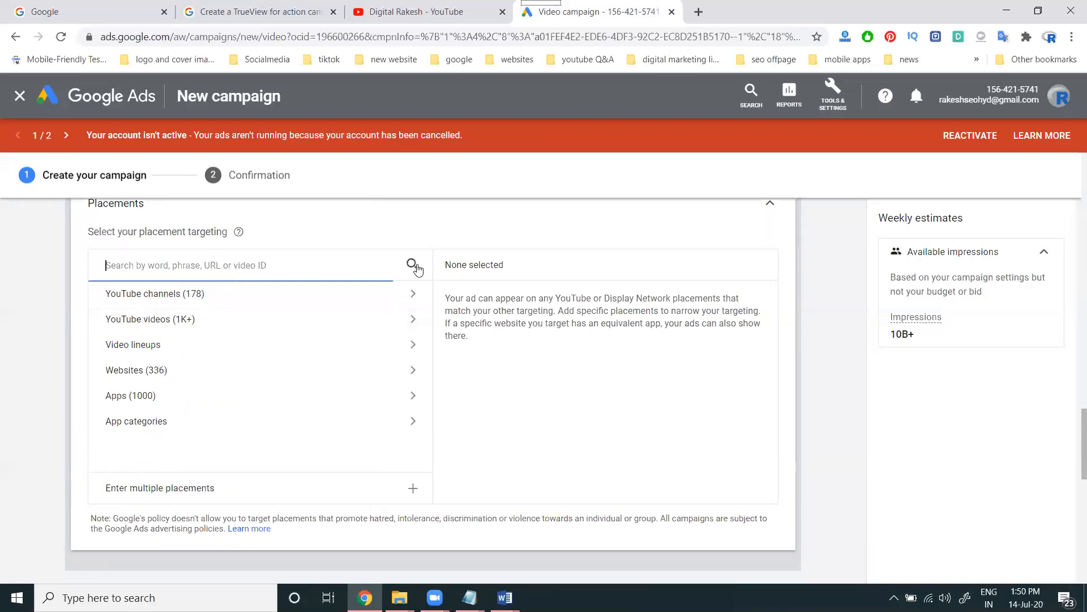
pyautogui.scroll(-5, 244, 309)
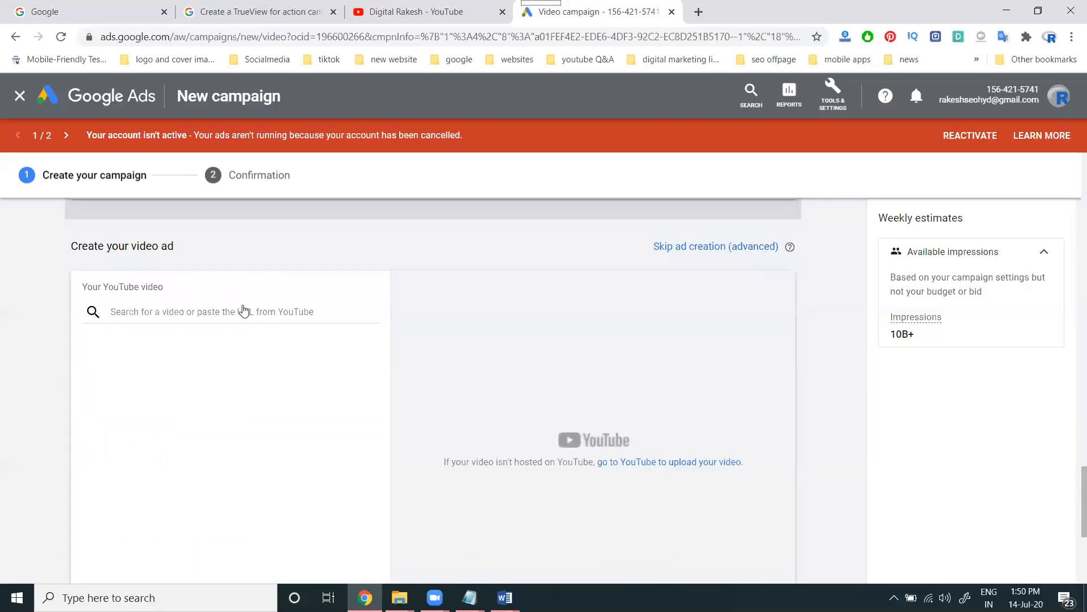
pyautogui.scroll(5, 245, 311)
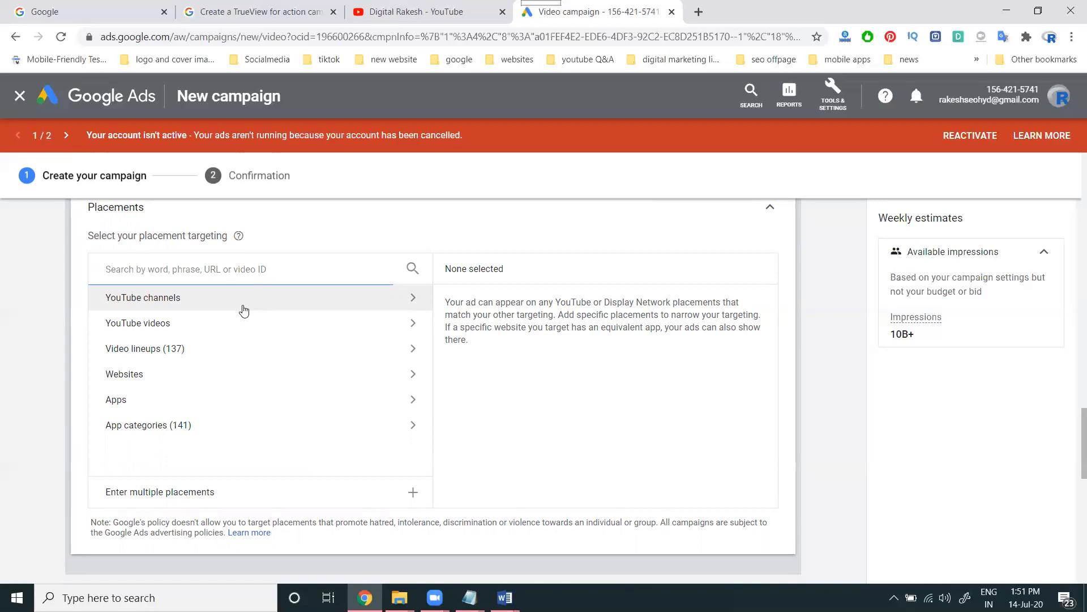
pyautogui.scroll(-5, 170, 345)
pyautogui.click(174, 314)
# Open the How To Fix Website Errors In Google Search Console video and copy its URL
pyautogui.click(378, 13)
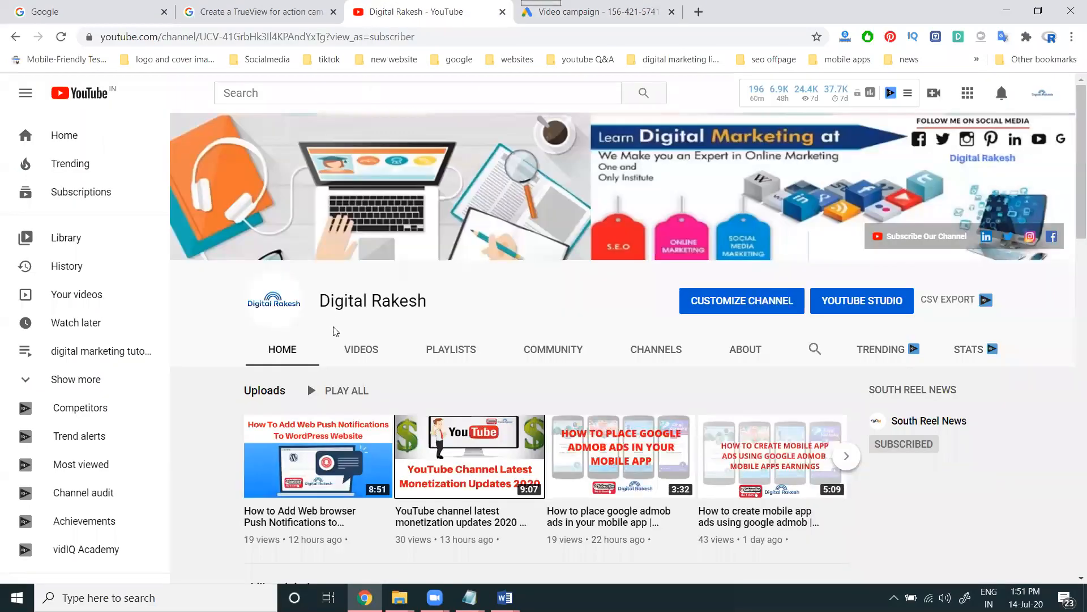
pyautogui.scroll(-3, 340, 351)
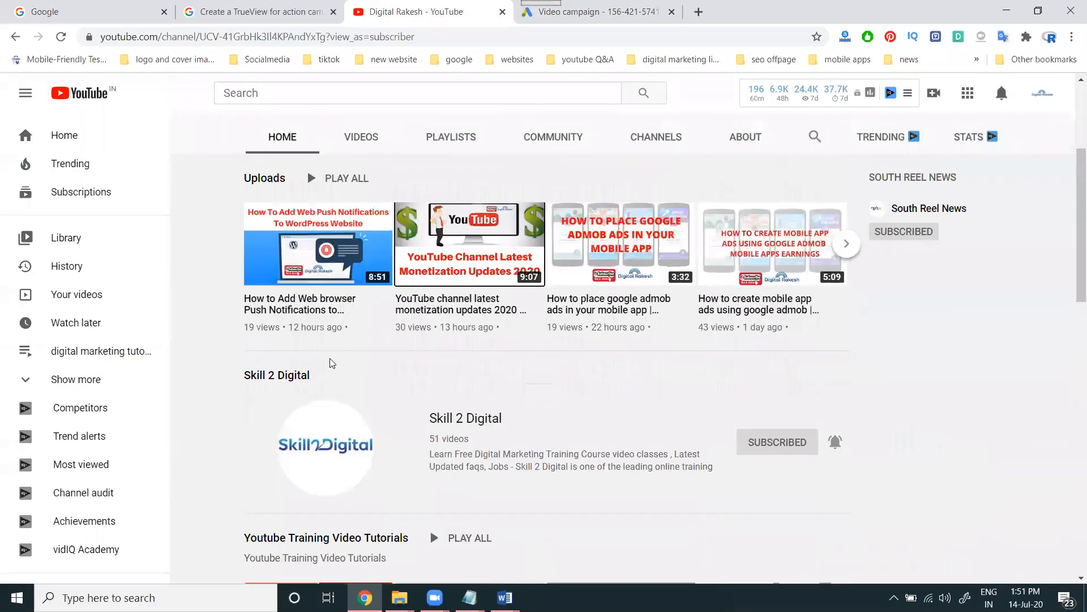
pyautogui.scroll(-11, 351, 314)
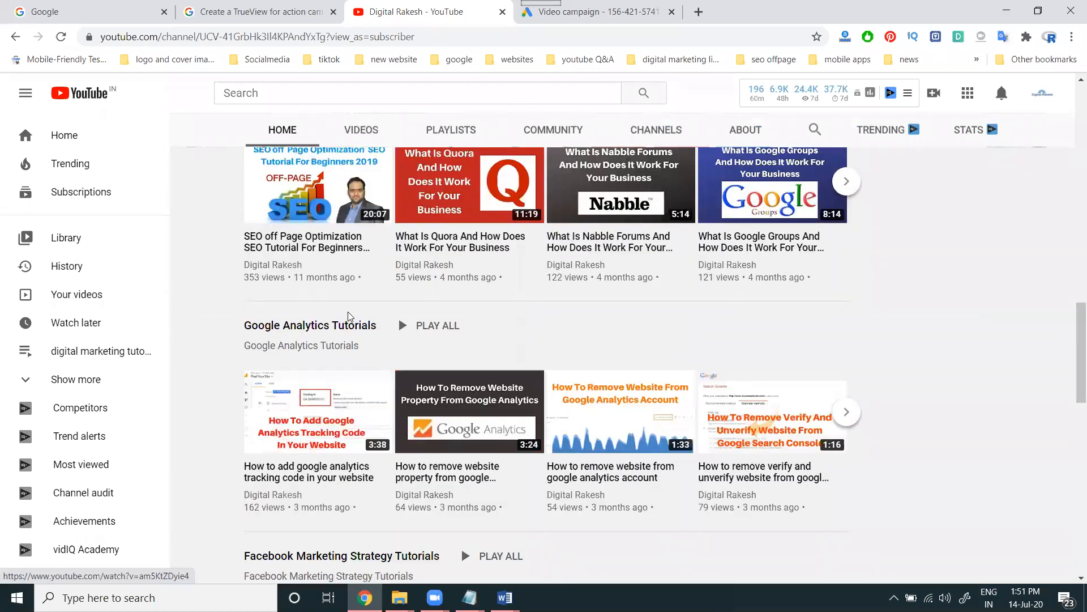
pyautogui.scroll(-15, 351, 316)
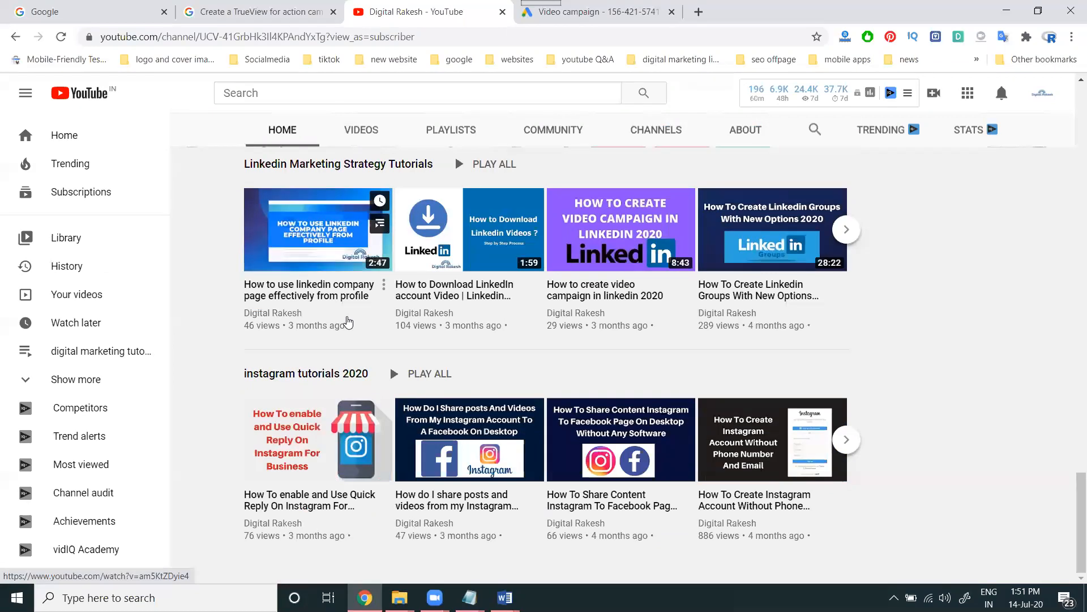
pyautogui.scroll(12, 348, 325)
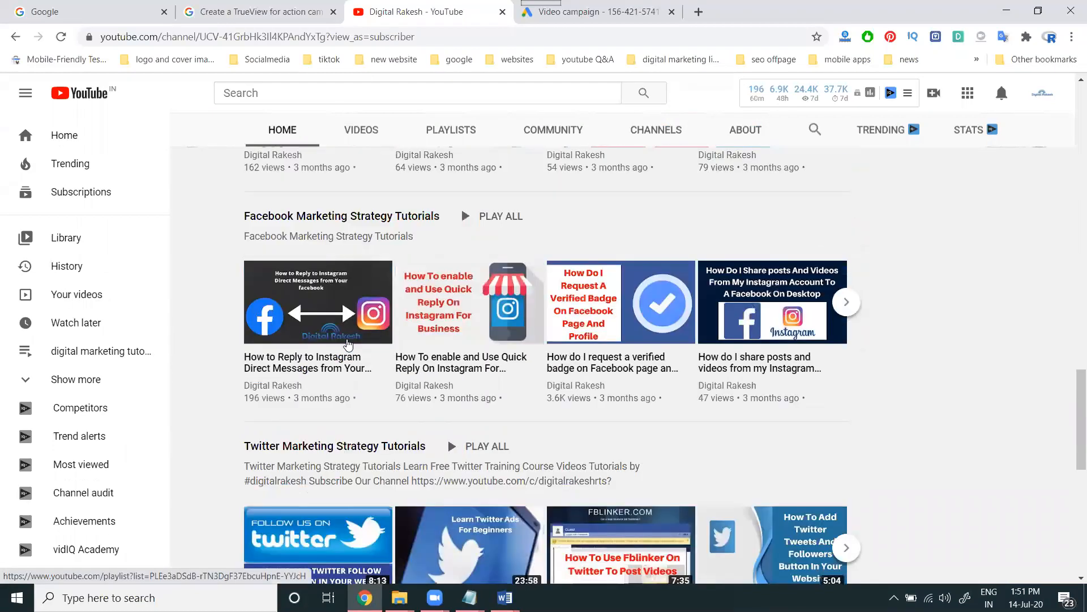
pyautogui.scroll(10, 349, 344)
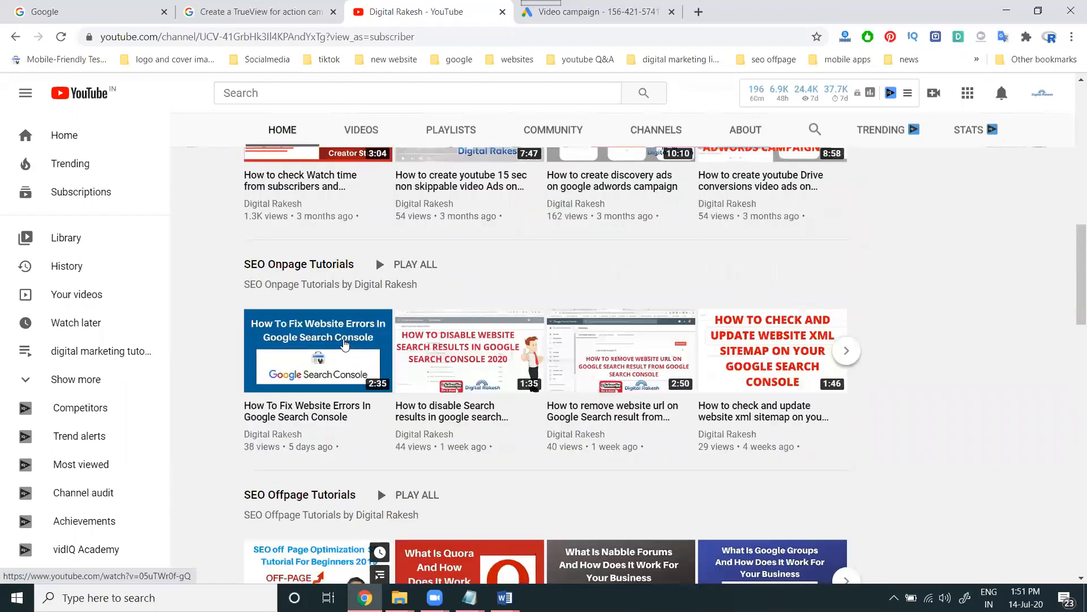
pyautogui.middleClick(330, 341)
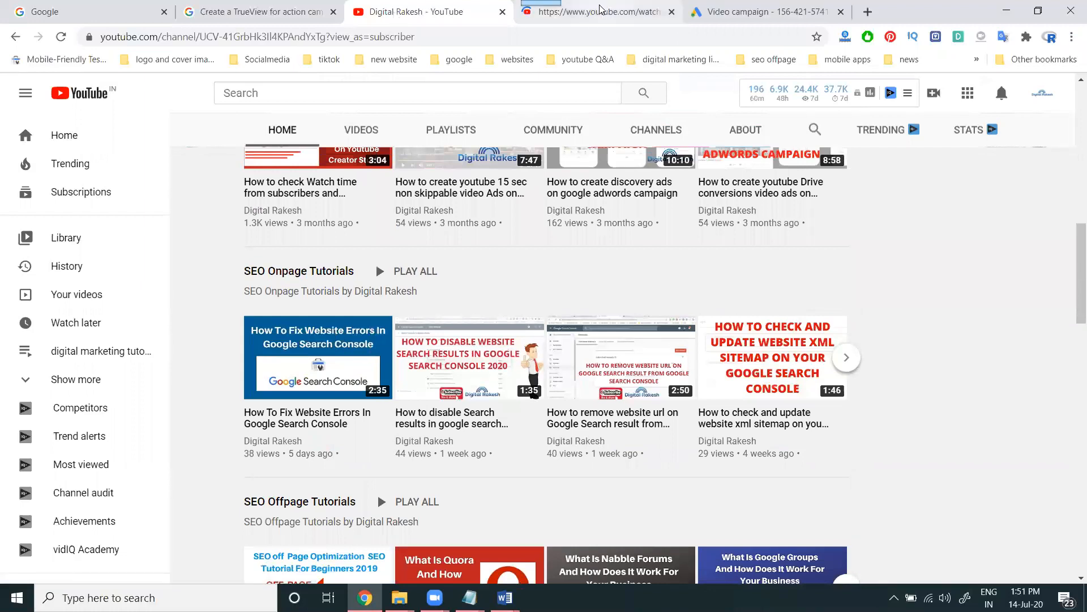
pyautogui.click(595, 12)
pyautogui.click(498, 36)
pyautogui.hotkey('ctrl', 'c')
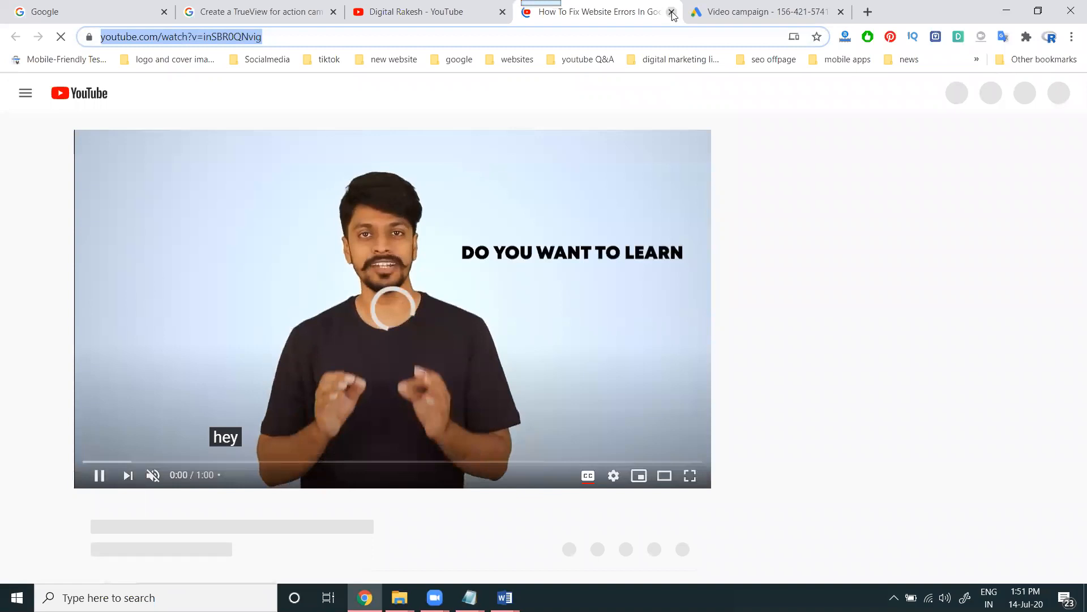
# Close the video tab and restore the accidentally closed Google Ads campaign tab
pyautogui.click(671, 11)
pyautogui.middleClick(597, 17)
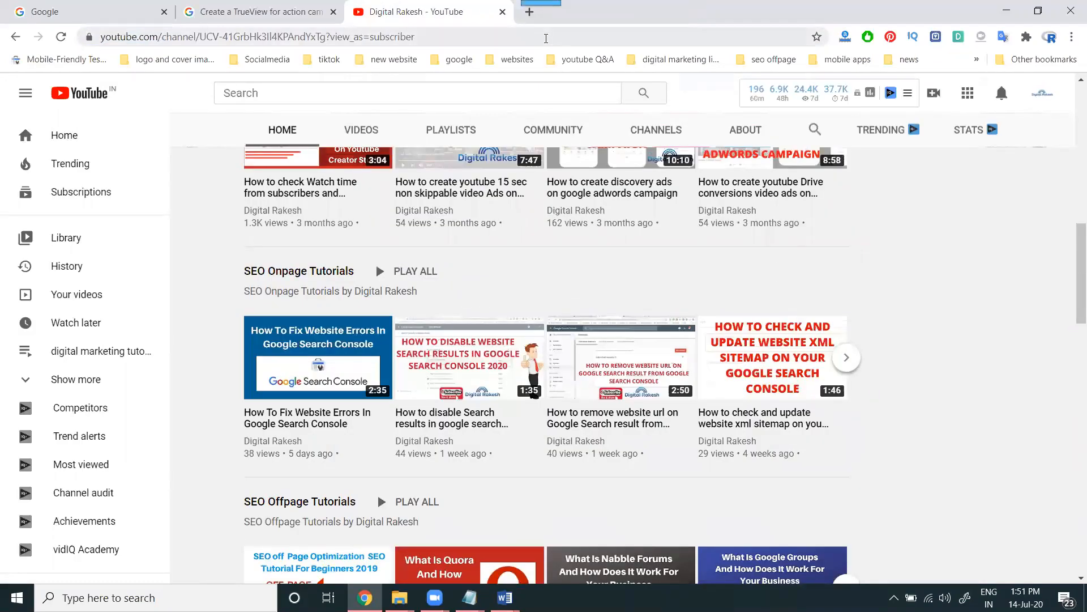
pyautogui.hotkey('ctrl', 'shift', 't')
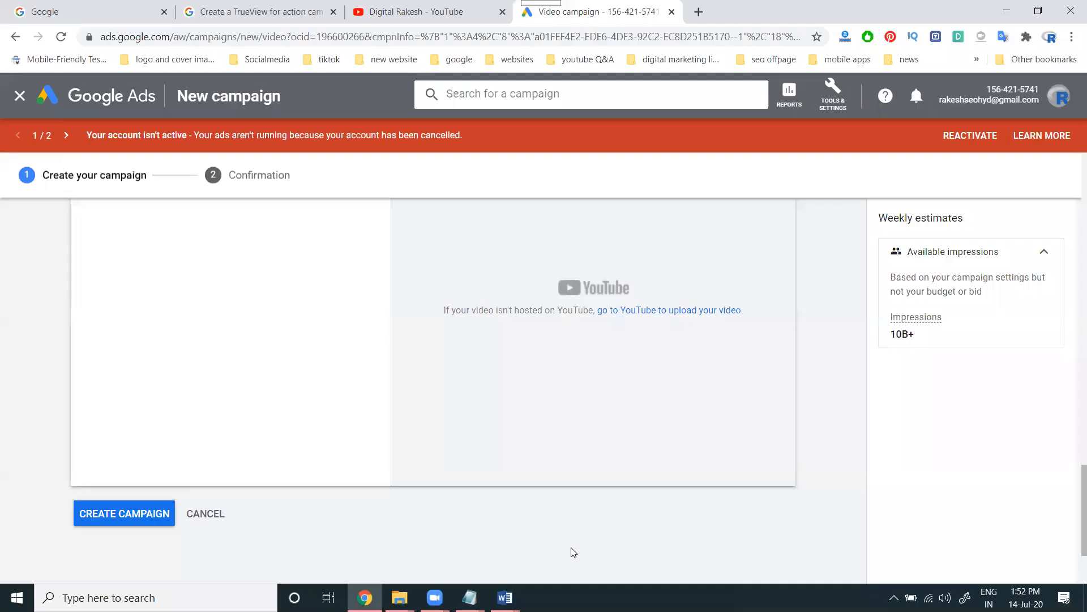
# Paste the Search Console errors video link into the ad's video search box
pyautogui.scroll(4, 571, 552)
pyautogui.click(214, 425)
pyautogui.hotkey('ctrl', 'v')
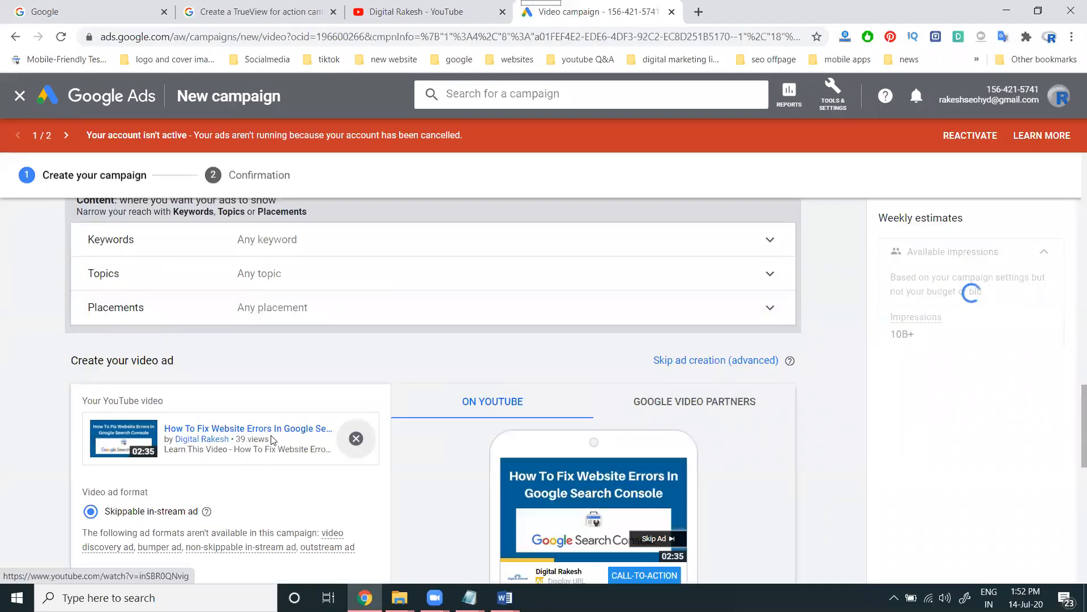
pyautogui.scroll(-5, 273, 440)
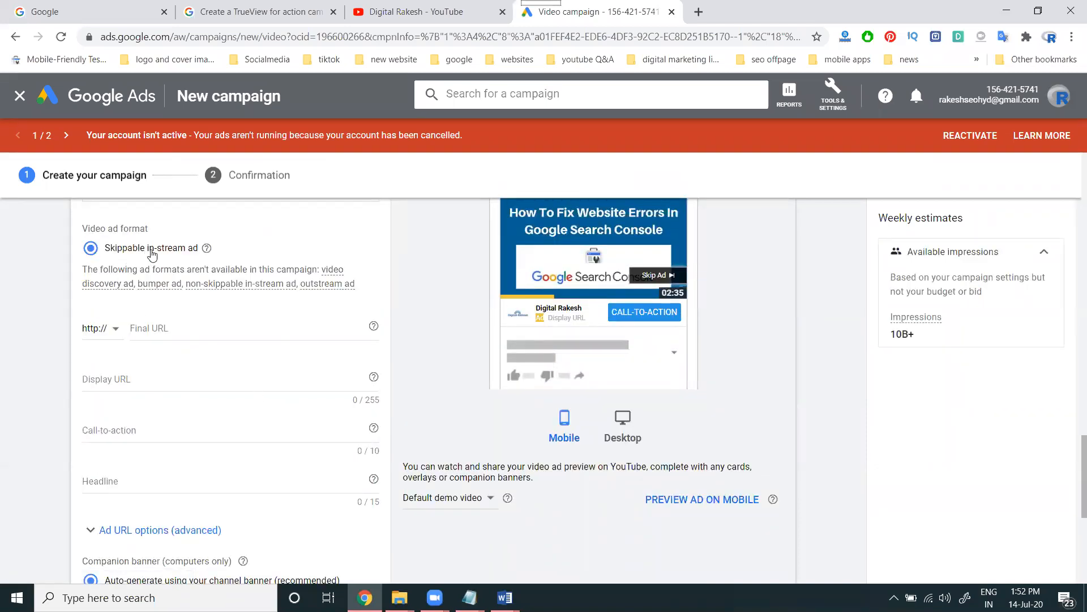
# Search YouTube in a new tab for '6 sec video on youtube'
pyautogui.click(698, 12)
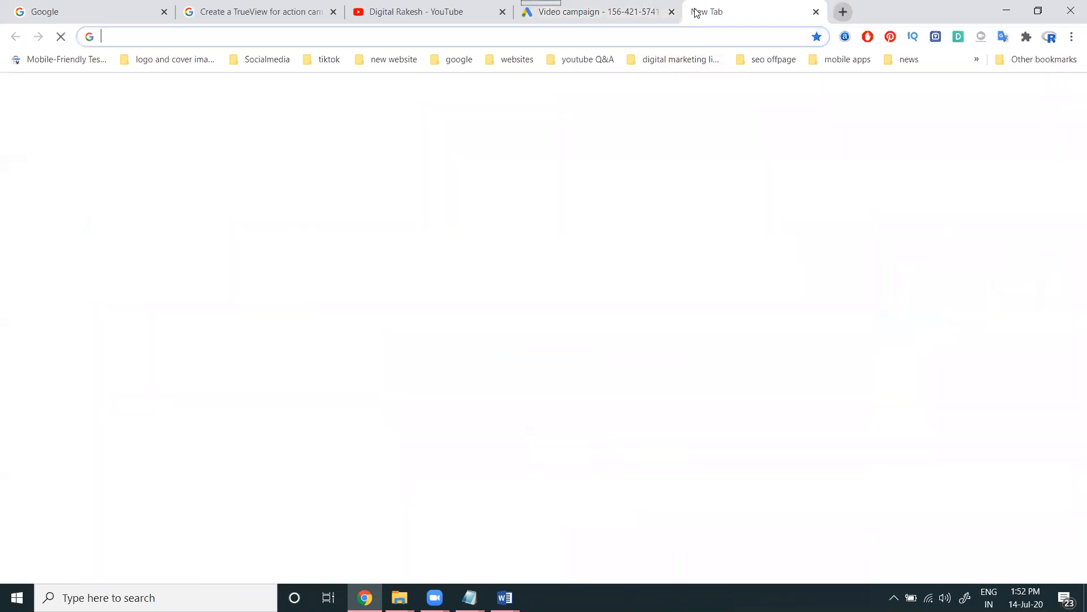
pyautogui.write('youtube.com')
pyautogui.press('Return')
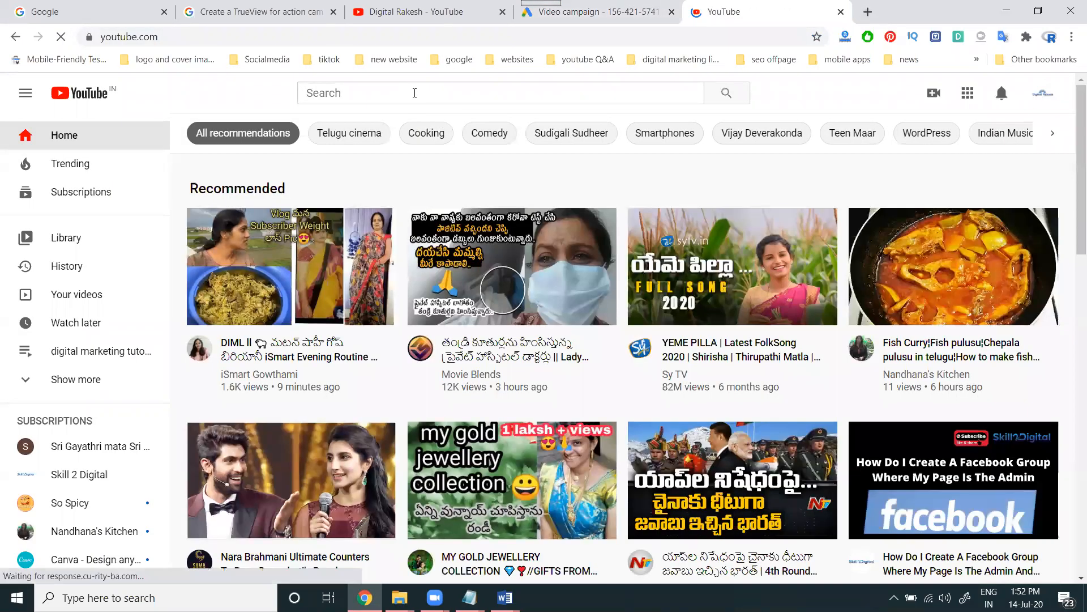
pyautogui.click(415, 93)
pyautogui.write('6 s')
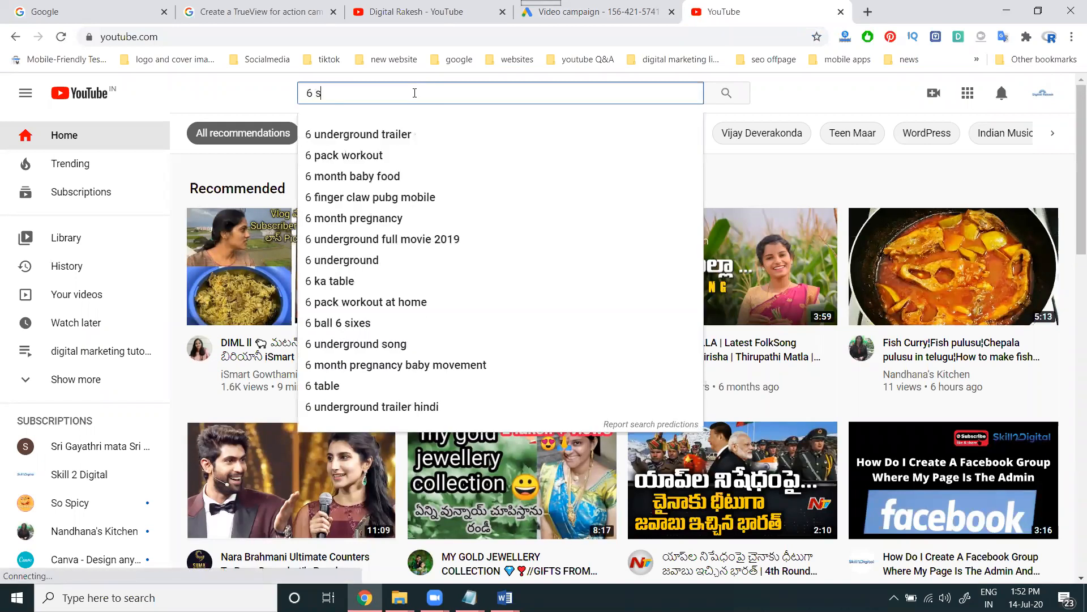
pyautogui.write('ec video')
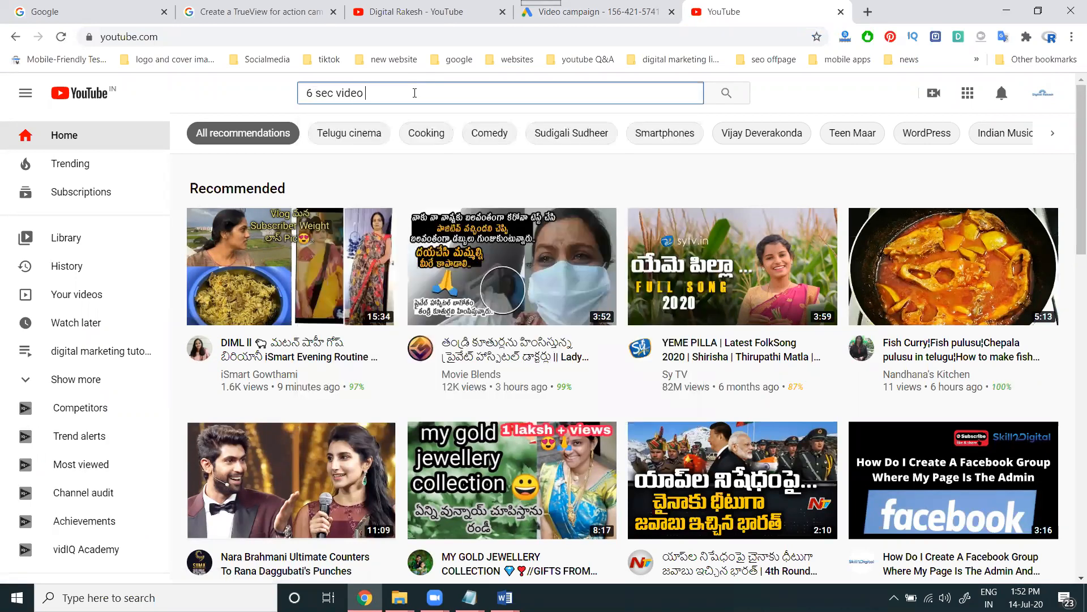
pyautogui.write(' on youtube')
pyautogui.press('Return')
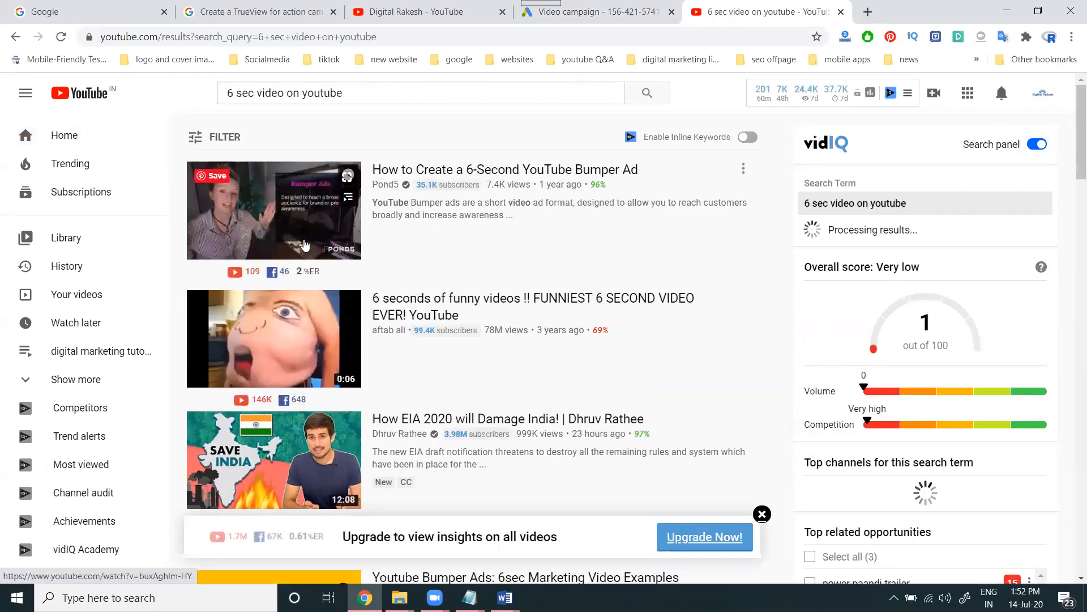
# Open the funny six-second video, copy its URL, pause it and return to Google Ads
pyautogui.scroll(-3, 305, 244)
pyautogui.middleClick(305, 218)
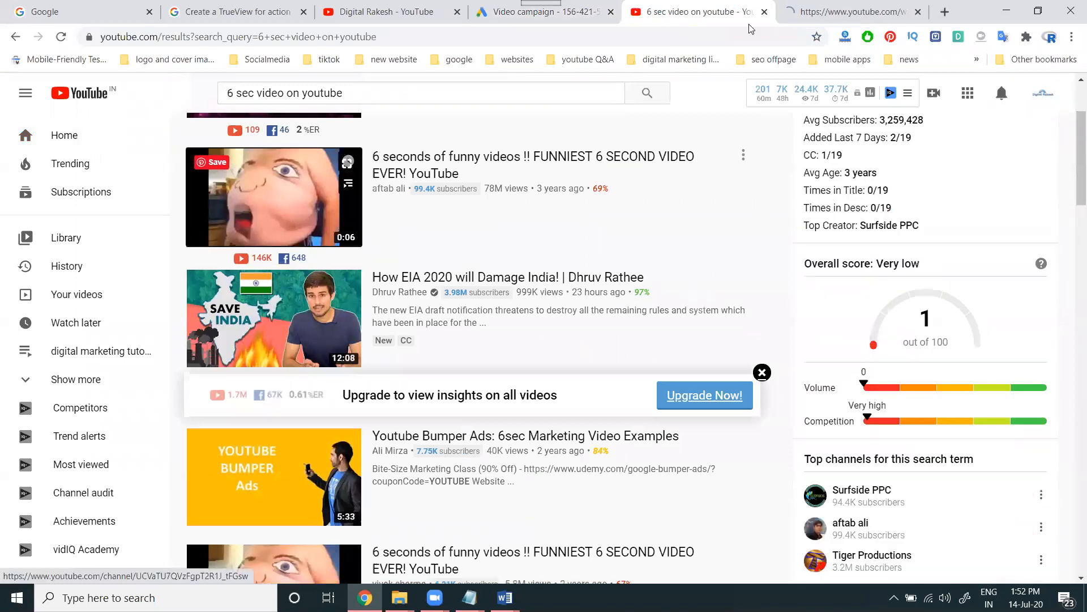
pyautogui.hotkey('ctrl', 'Tab')
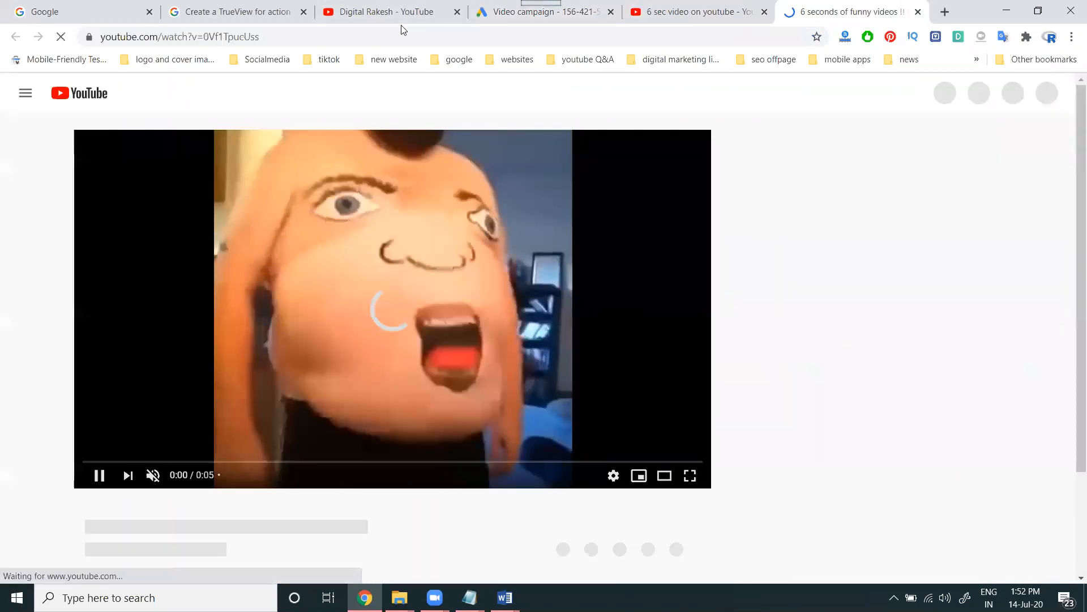
pyautogui.click(360, 30)
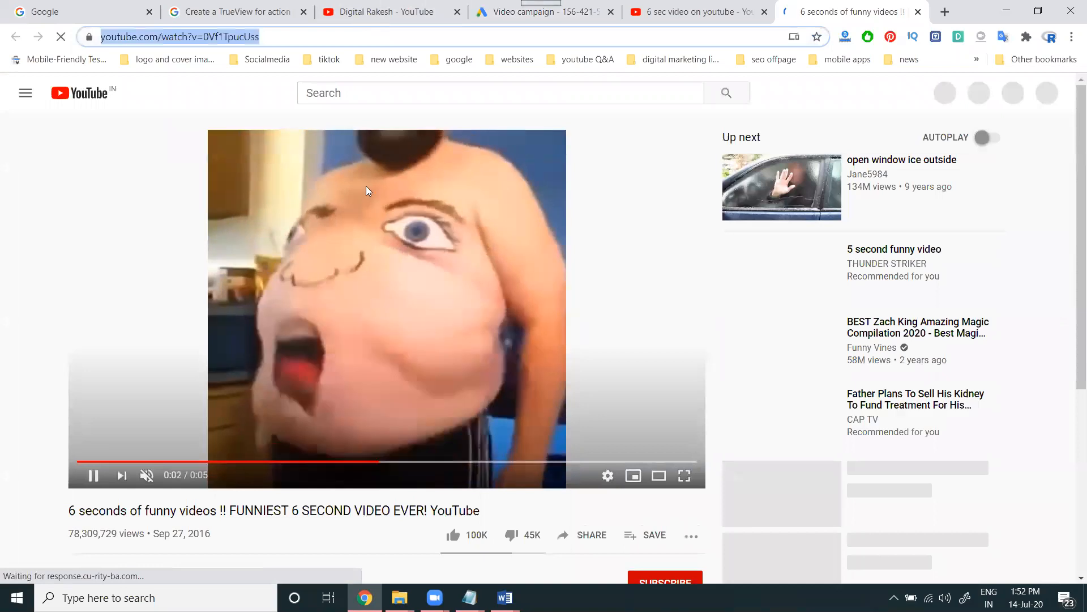
pyautogui.click(366, 186)
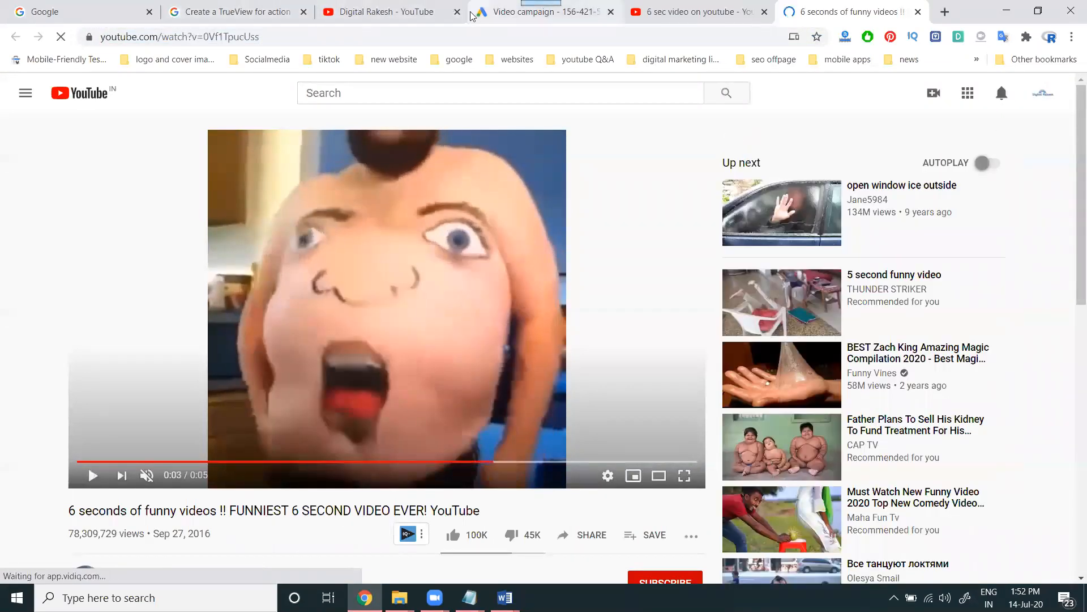
pyautogui.click(477, 7)
pyautogui.scroll(3, 300, 290)
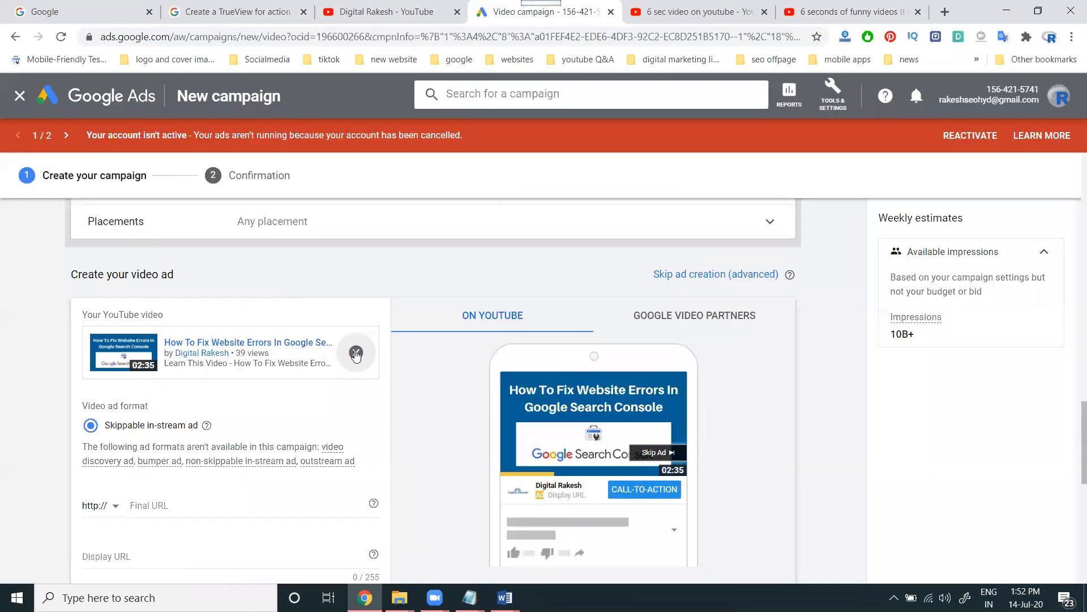
# Swap the ad's video for the pasted 6 seconds of funny videos clip and return to its YouTube page
pyautogui.click(355, 353)
pyautogui.hotkey('ctrl', 'v')
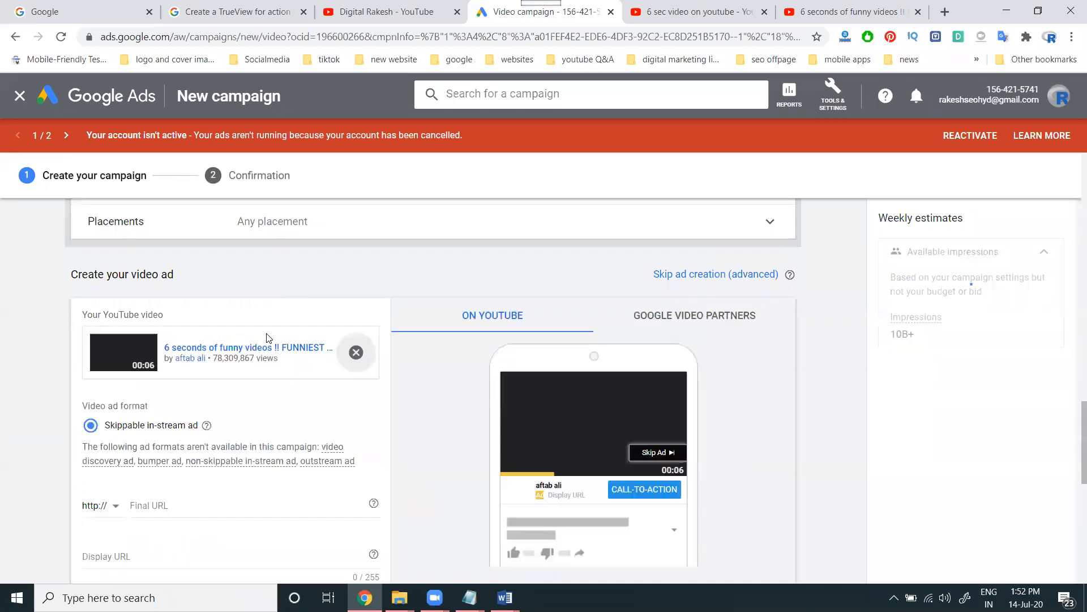
pyautogui.scroll(-3, 59, 363)
pyautogui.scroll(2, 62, 362)
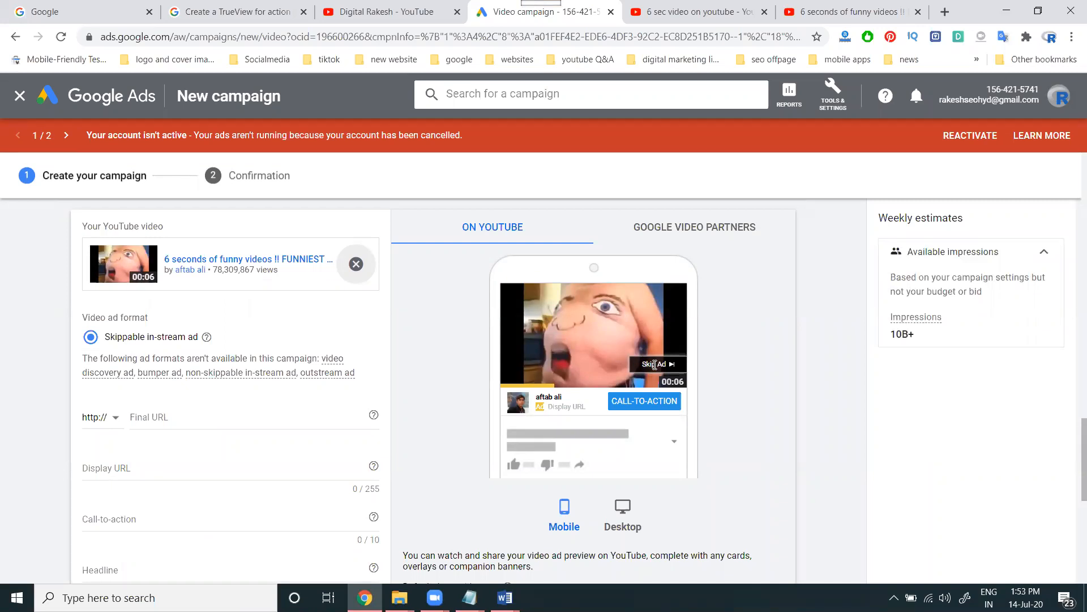
pyautogui.click(843, 11)
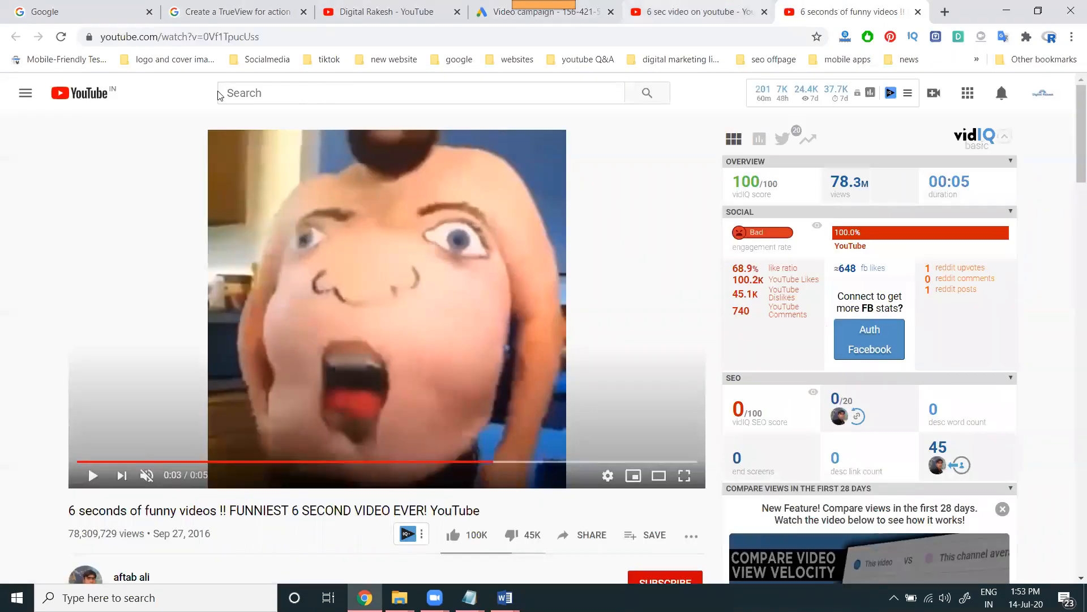
# Change the YouTube search to '5 seconds video clip' and close the funny videos results tab
pyautogui.hotkey('ctrl', 'shift', 'Tab')
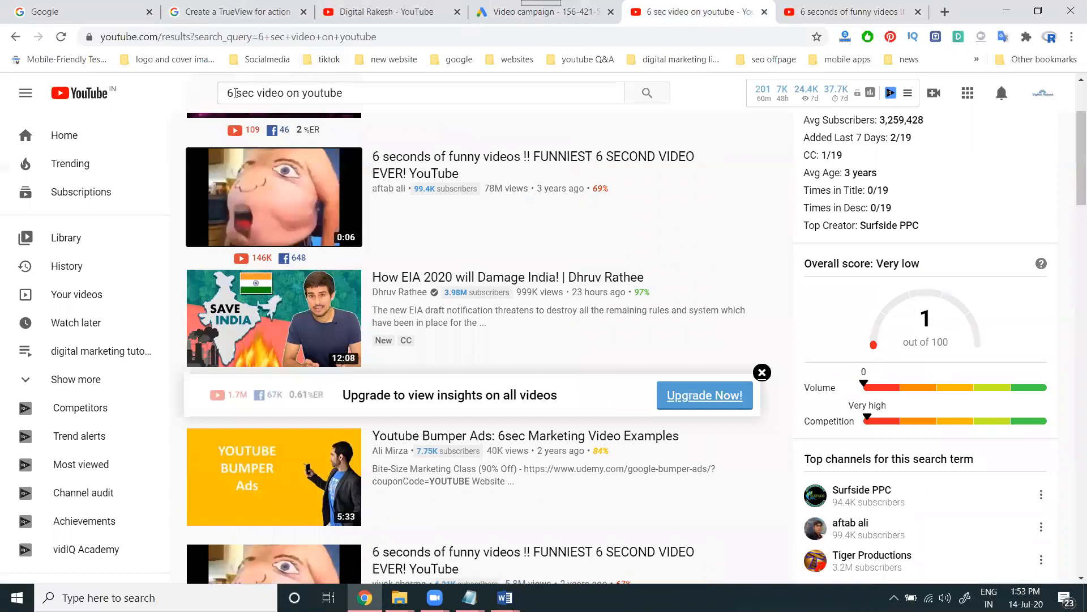
pyautogui.click(236, 93)
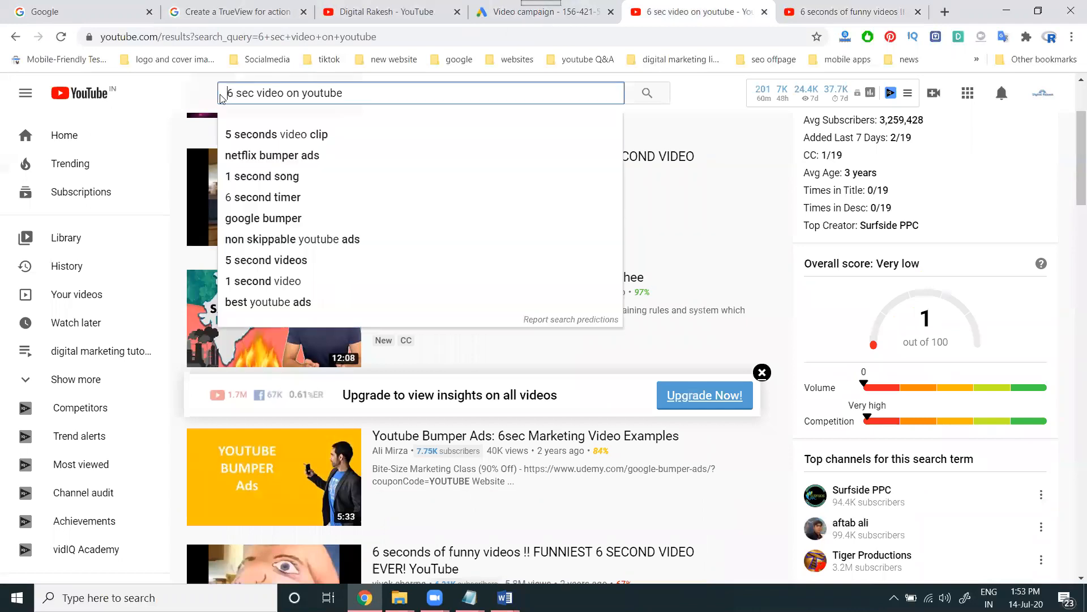
pyautogui.click(239, 136)
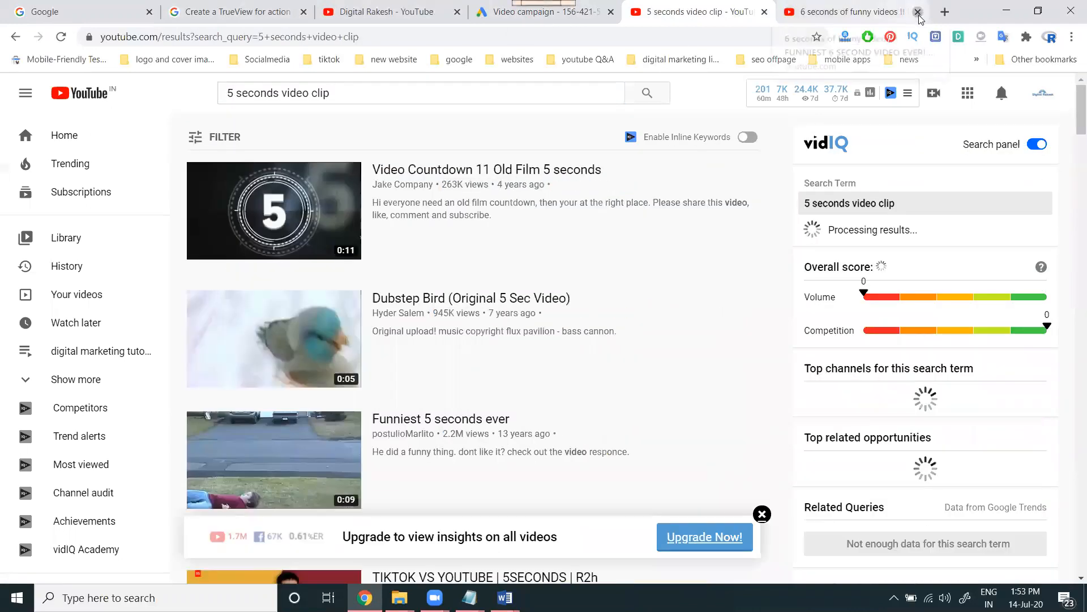
pyautogui.click(918, 12)
# Open Dubstep Bird (Original 5 Sec Video) in a new tab and copy its watch page address
pyautogui.keyDown('ctrl'); pyautogui.click(331, 343); pyautogui.keyUp('ctrl')
pyautogui.click(820, 12)
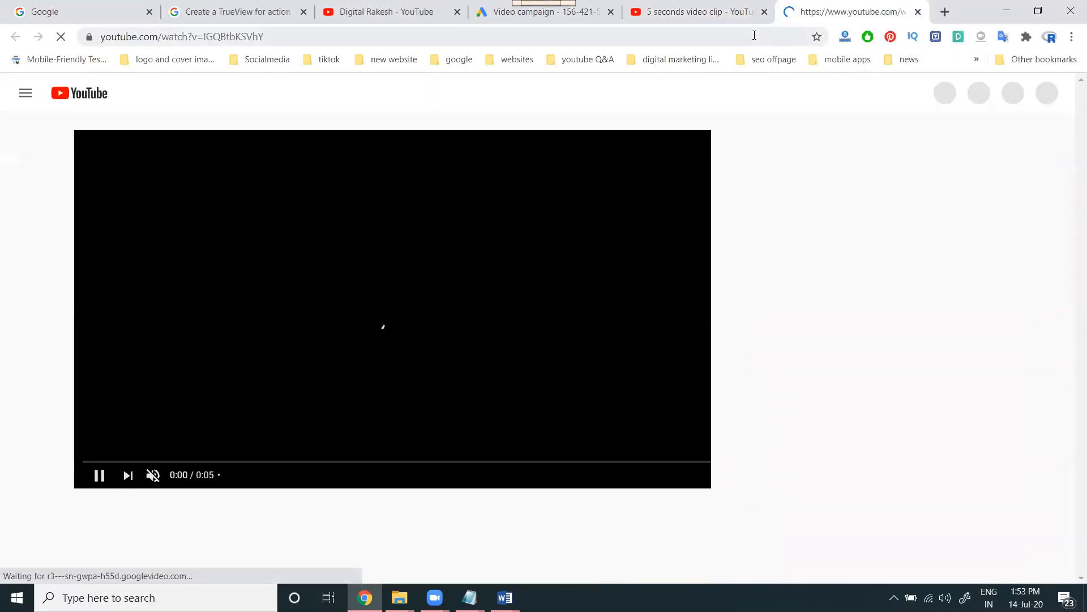
pyautogui.click(754, 35)
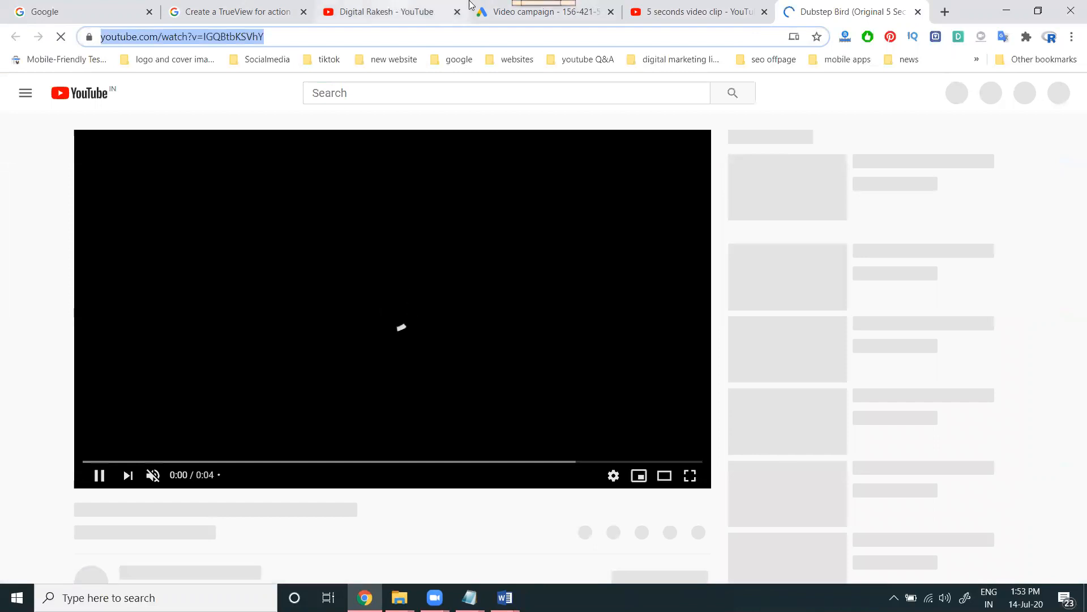
pyautogui.click(470, 2)
pyautogui.click(479, 8)
# Replace the ad's video with the pasted Dubstep Bird (Original 5 Sec Video) link
pyautogui.click(356, 264)
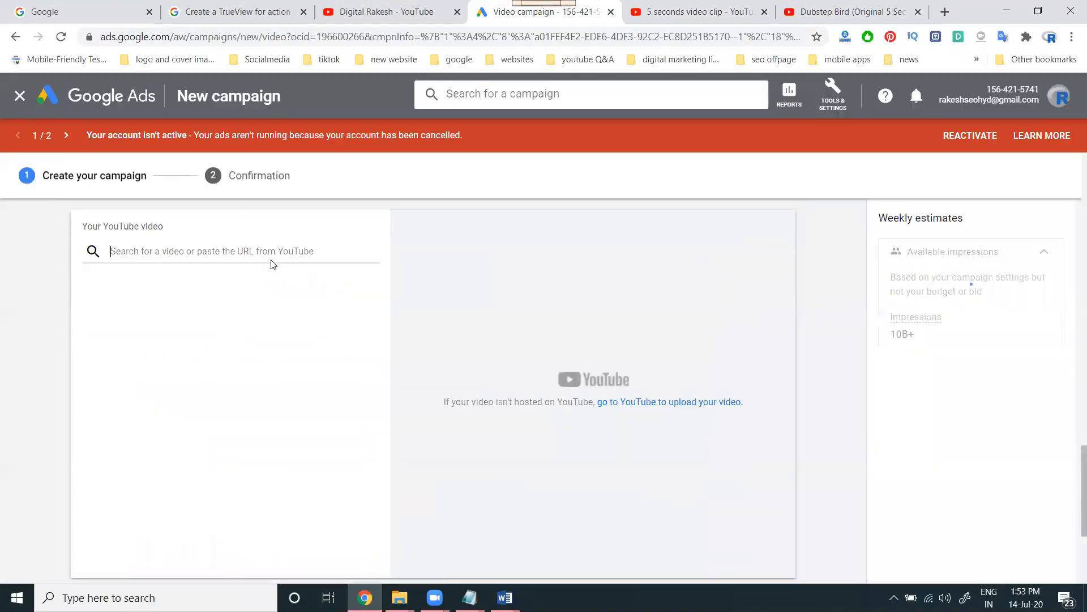
pyautogui.click(272, 249)
pyautogui.hotkey('ctrl', 'v')
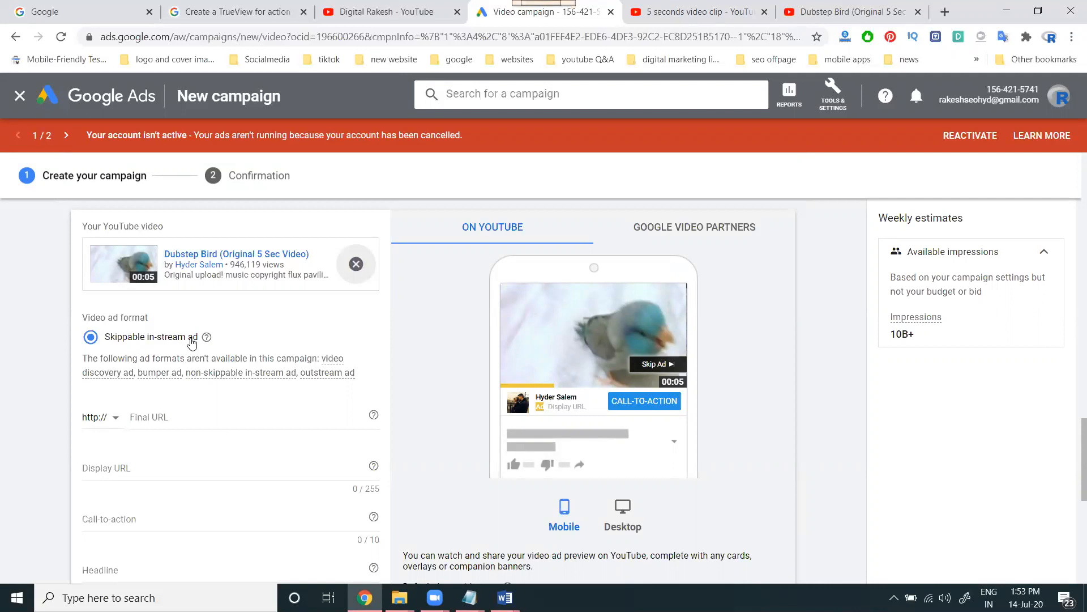
# Preview the skippable in-stream ad on Google Video Partners and begin the Final URL field
pyautogui.click(678, 230)
pyautogui.scroll(-2, 627, 297)
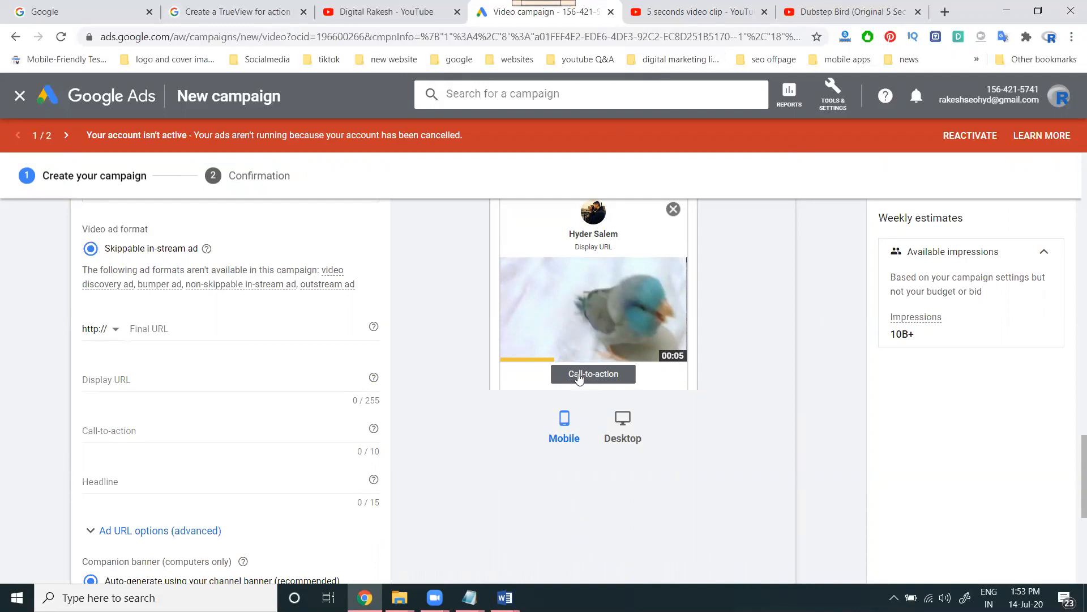
pyautogui.click(187, 326)
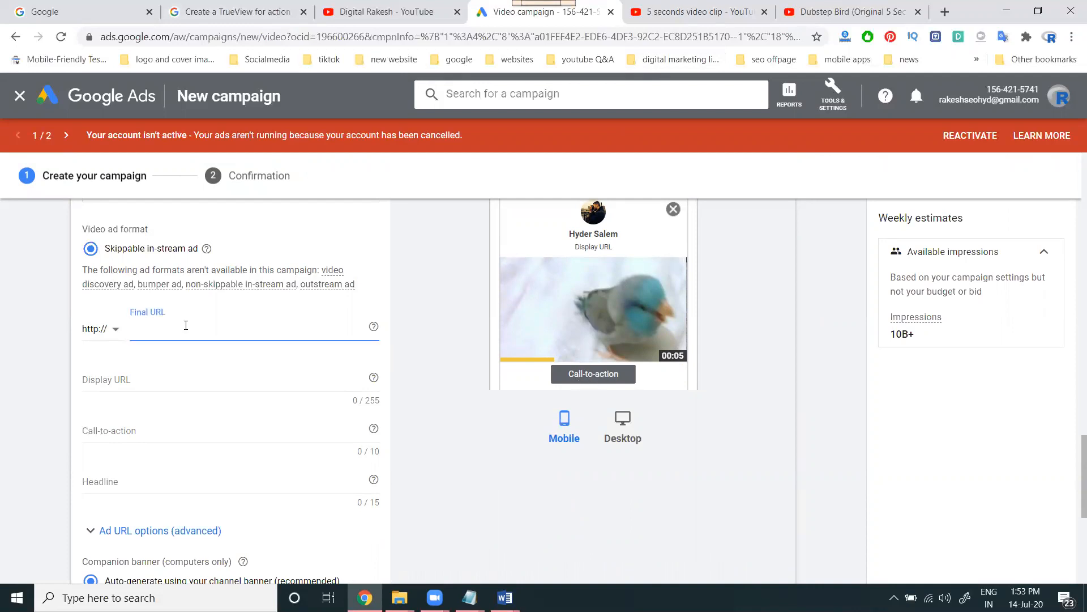
pyautogui.click(409, 19)
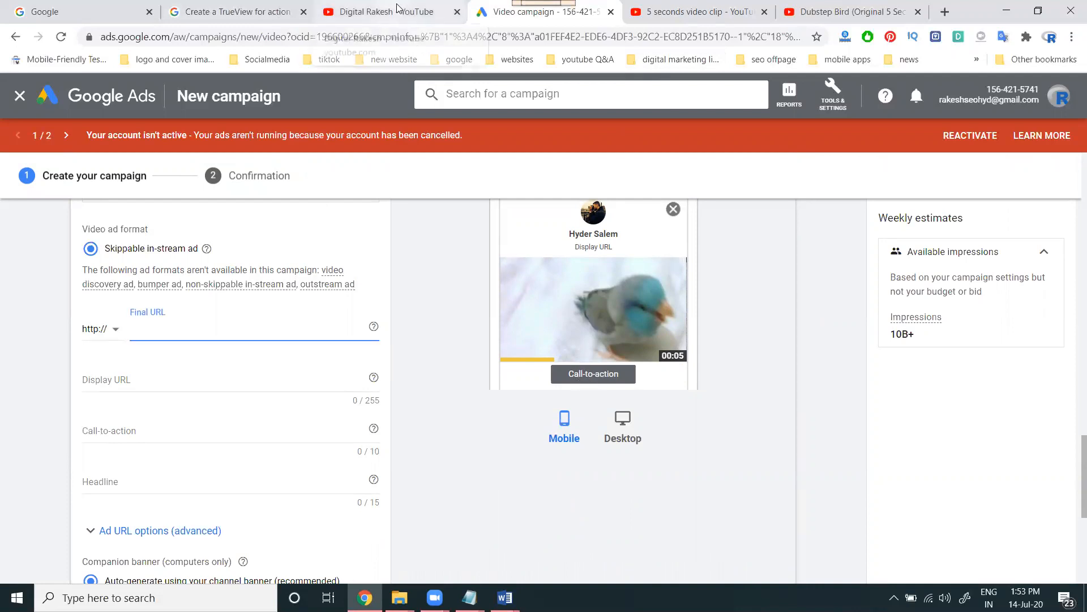
# Open the channel's web push notifications video in a new tab and copy its watch link
pyautogui.scroll(5, 317, 360)
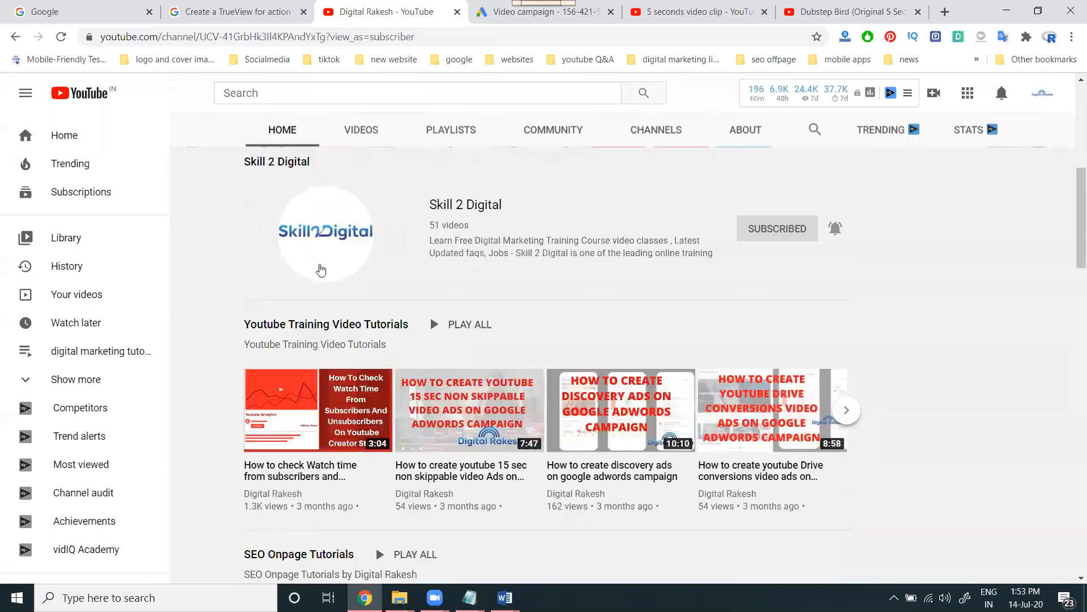
pyautogui.scroll(5, 309, 367)
pyautogui.middleClick(310, 367)
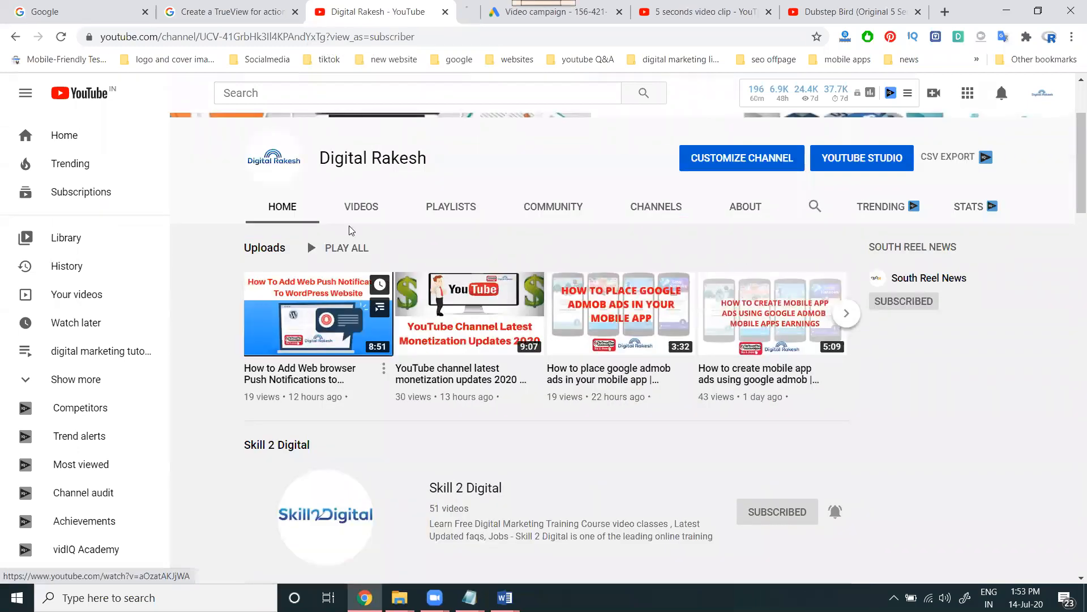
pyautogui.click(435, 16)
pyautogui.click(432, 32)
pyautogui.hotkey('ctrl', 'c')
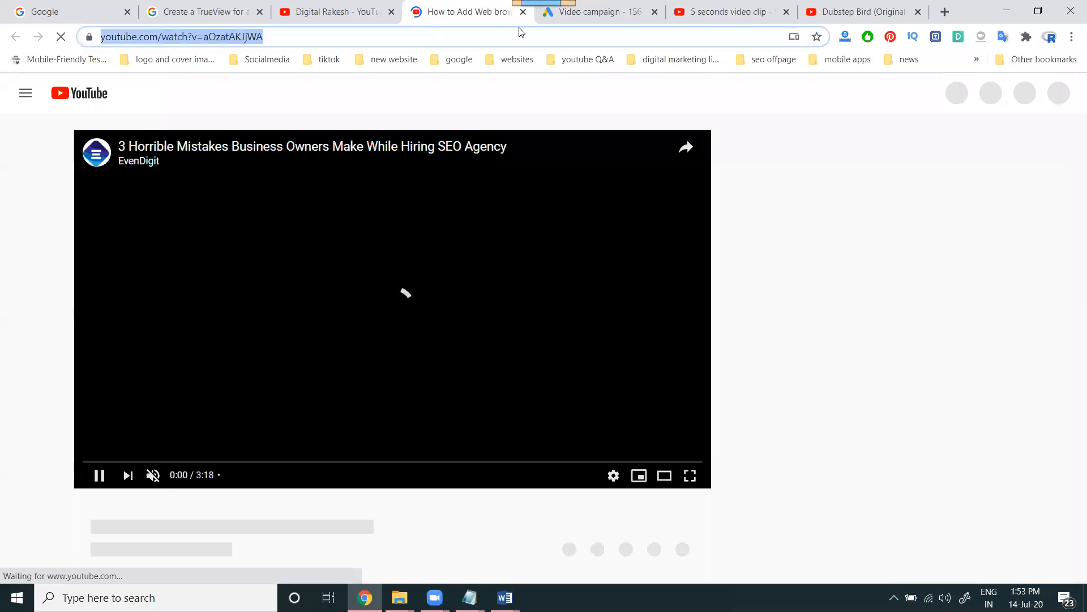
# Close the video and '5 seconds video clip' tabs, returning to the Video campaign
pyautogui.click(786, 13)
pyautogui.click(786, 12)
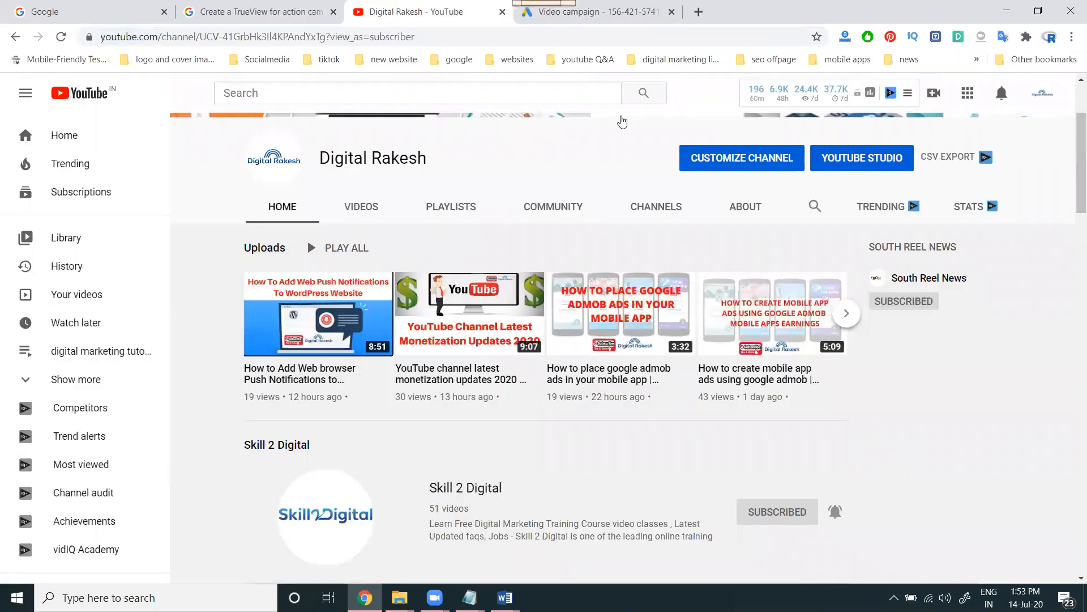
pyautogui.click(540, 12)
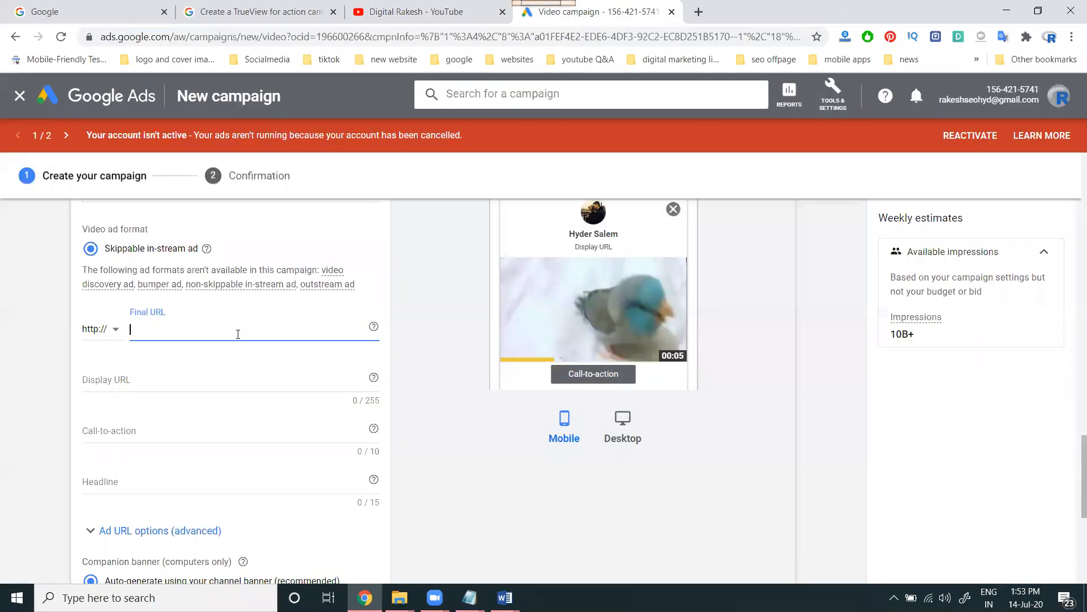
# Use the web push video link as Final URL and as the ad's video, replacing Dubstep Bird
pyautogui.hotkey('ctrl', 'v')
pyautogui.scroll(5, 238, 334)
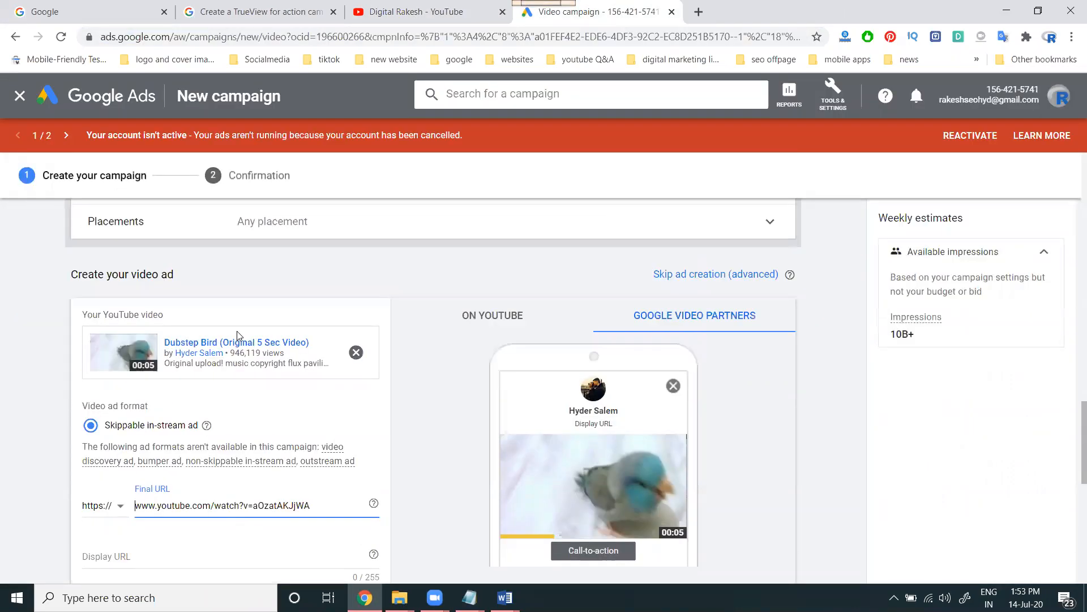
pyautogui.click(357, 441)
pyautogui.write('https://www.youtube.com/watch?v=aOzatAKJjWA')
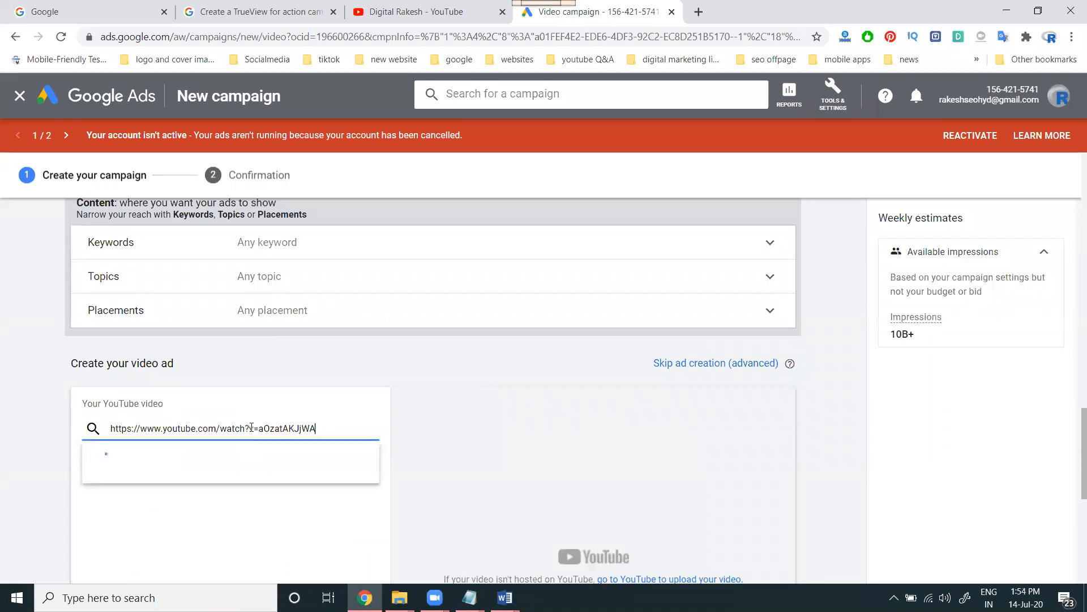
pyautogui.scroll(-4, 357, 320)
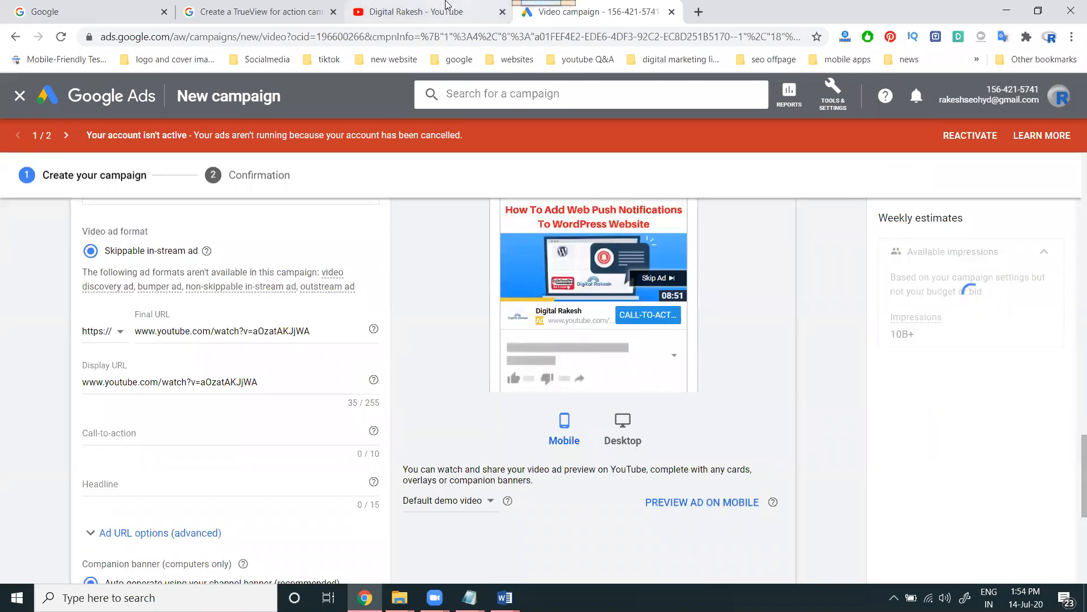
# Replace the Display URL with the YouTube channel's page address
pyautogui.click(362, 11)
pyautogui.moveTo(326, 37); pyautogui.dragTo(81, 28)
pyautogui.hotkey('ctrl', 'c')
pyautogui.click(586, 12)
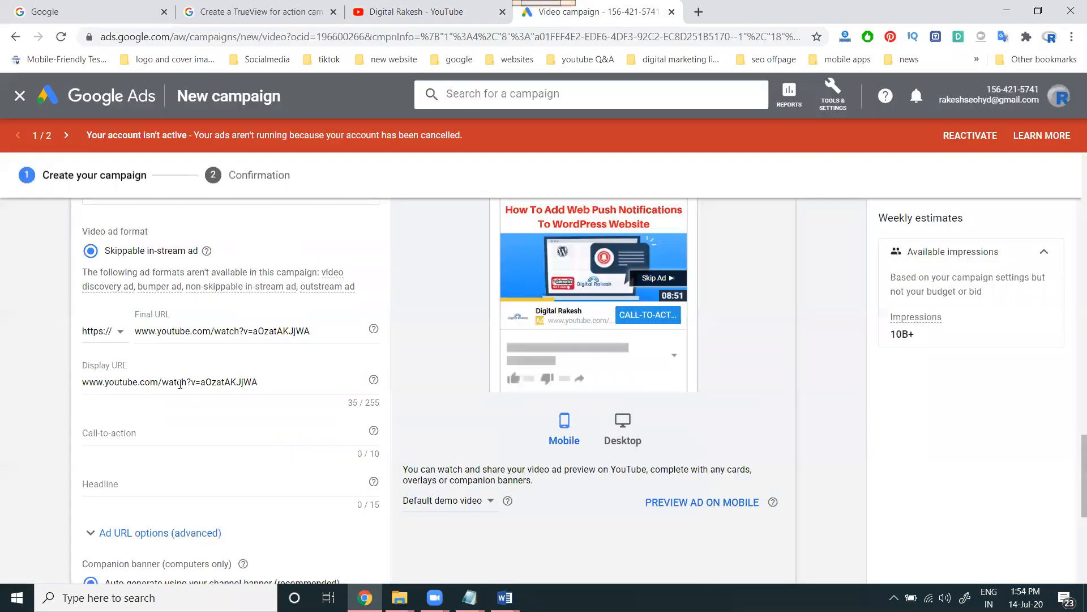
pyautogui.doubleClick(183, 382)
pyautogui.hotkey('ctrl', 'a')
pyautogui.hotkey('ctrl', 'v')
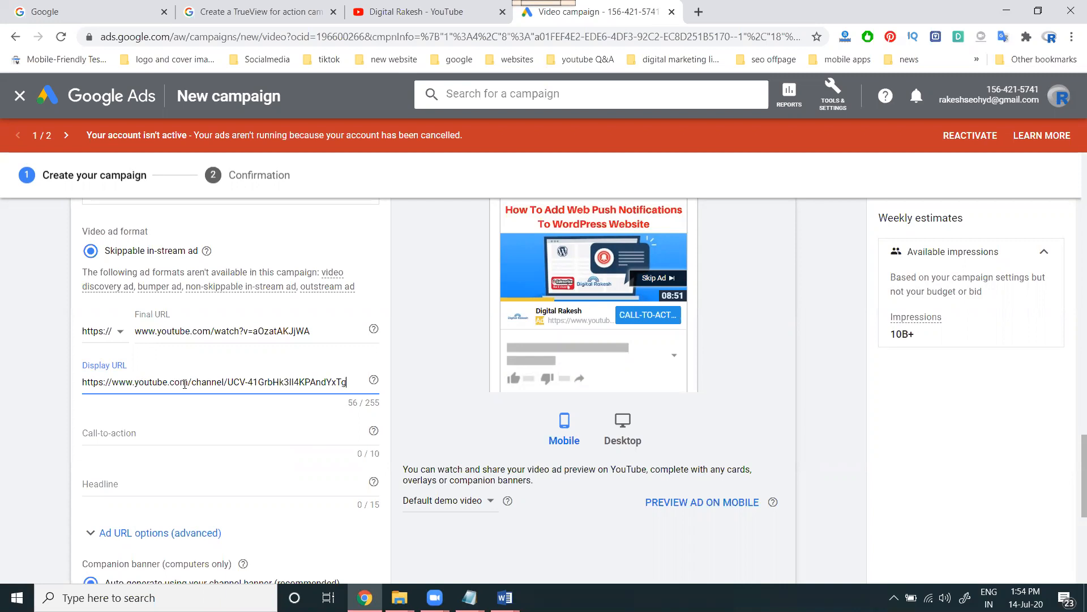
# Put the channel name into Headline, after undoing it from the too-short Call-to-action field
pyautogui.click(157, 435)
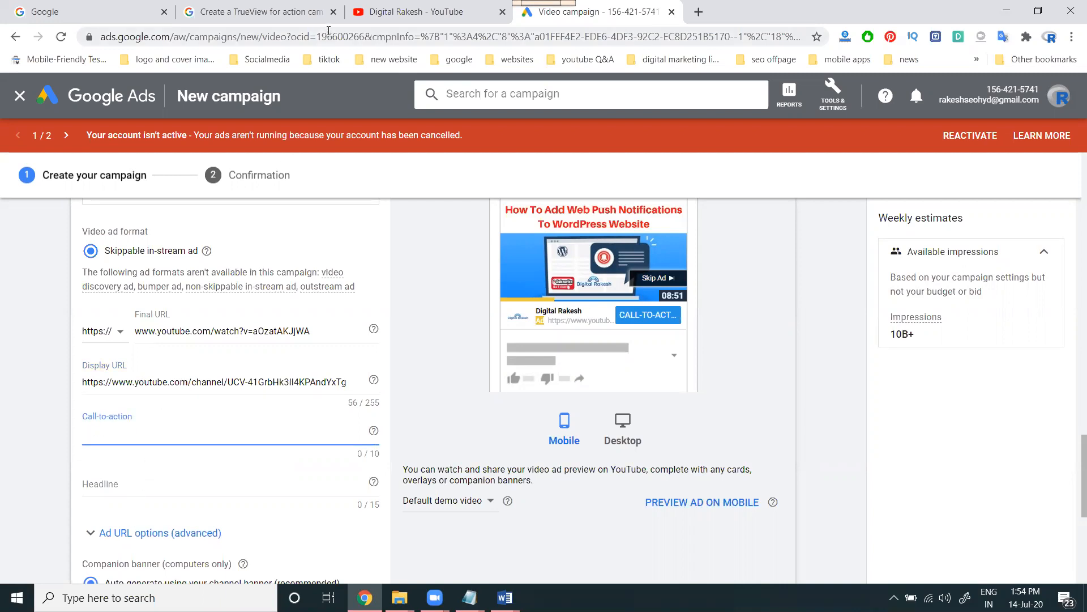
pyautogui.click(402, 7)
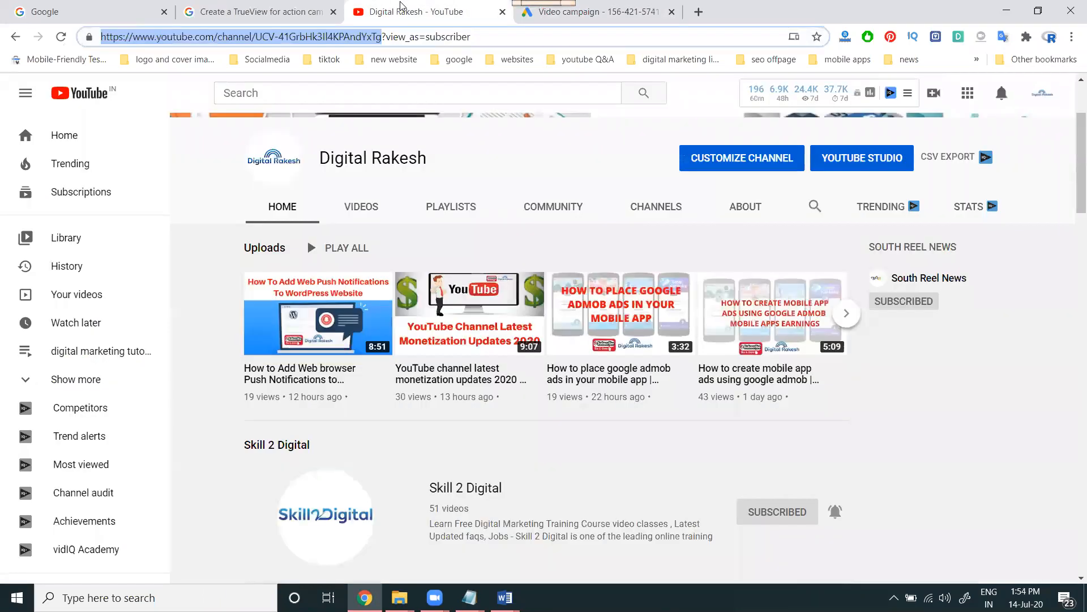
pyautogui.moveTo(441, 147); pyautogui.dragTo(319, 156)
pyautogui.hotkey('ctrl', 'c')
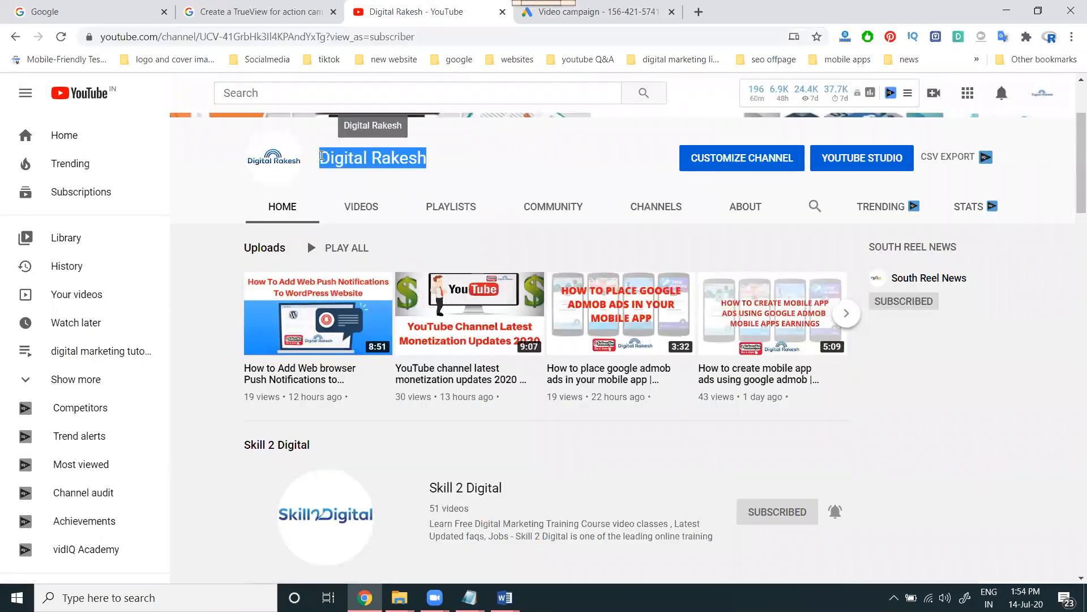
pyautogui.click(588, 17)
pyautogui.hotkey('ctrl', 'v')
pyautogui.hotkey('ctrl', 'z')
pyautogui.click(209, 484)
pyautogui.hotkey('ctrl', 'v')
# Rename the ad from 'Ad #1' to the channel name
pyautogui.scroll(-5, 85, 353)
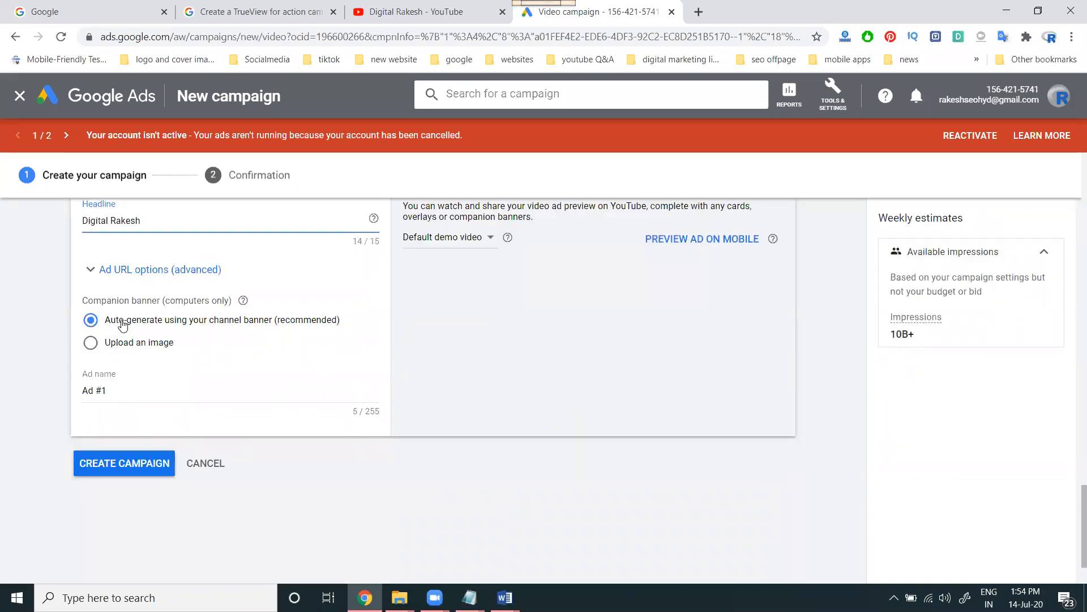
pyautogui.tripleClick(128, 396)
pyautogui.hotkey('ctrl', 'v')
# Preview the ad on desktop, mobile, YouTube and partner sites
pyautogui.scroll(2, 136, 368)
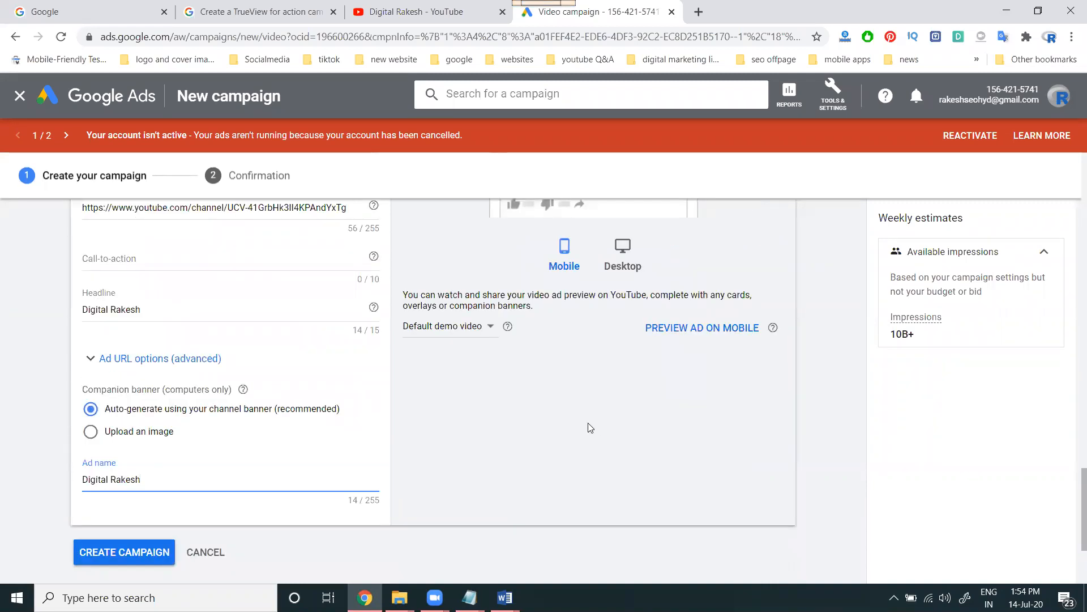
pyautogui.scroll(4, 590, 428)
pyautogui.click(619, 435)
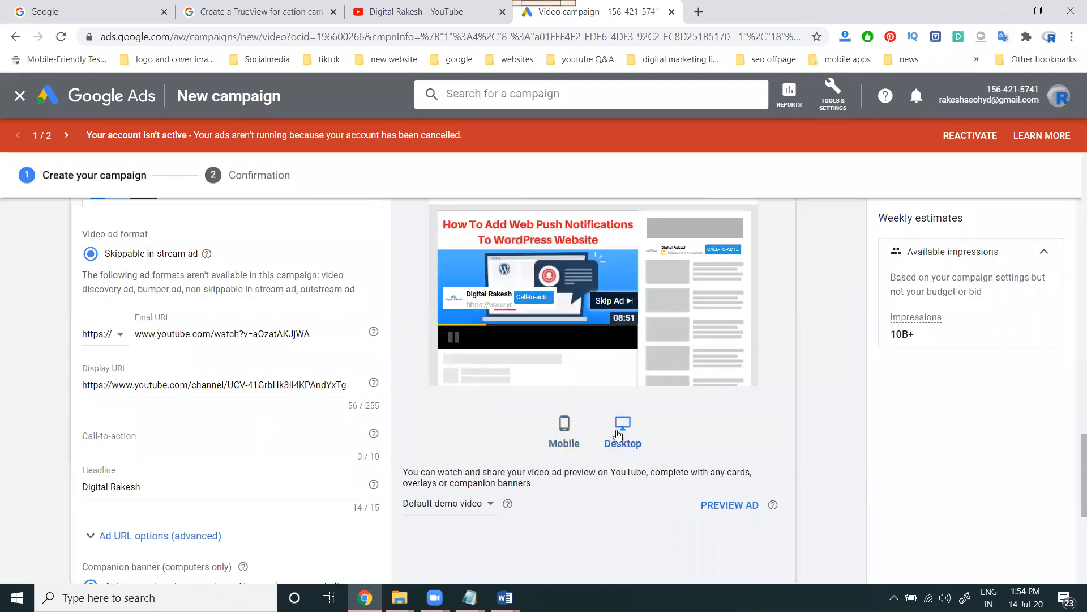
pyautogui.scroll(4, 589, 397)
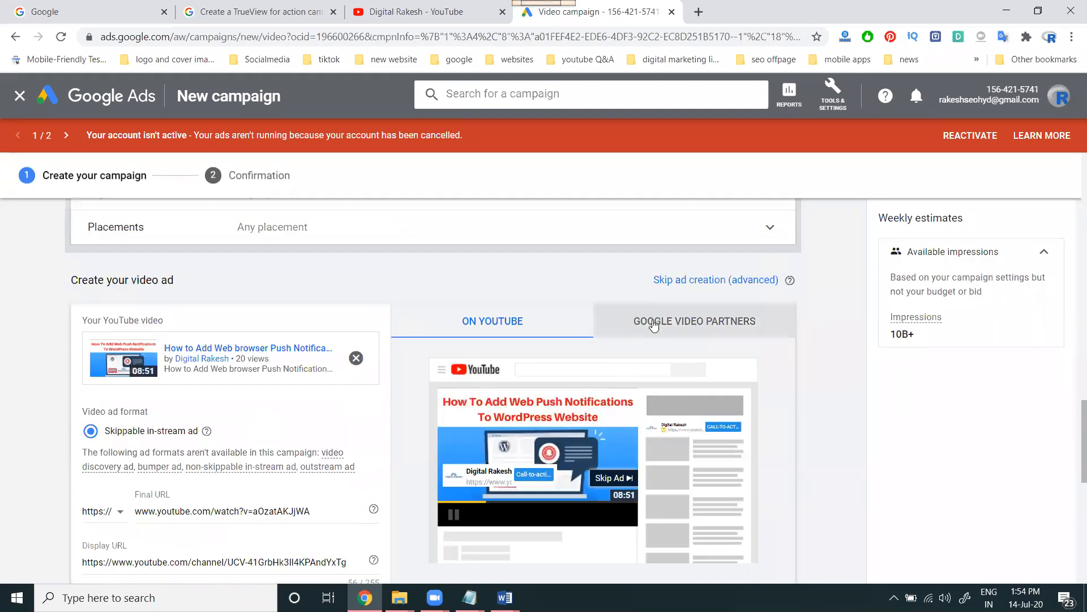
pyautogui.click(636, 315)
pyautogui.scroll(-4, 633, 351)
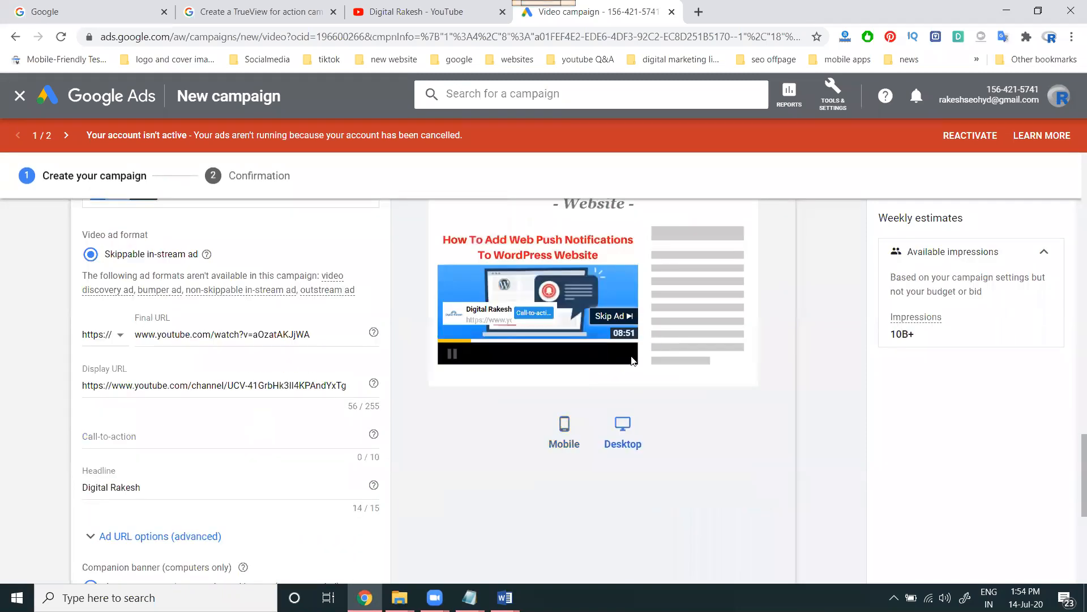
pyautogui.click(566, 446)
pyautogui.scroll(3, 568, 450)
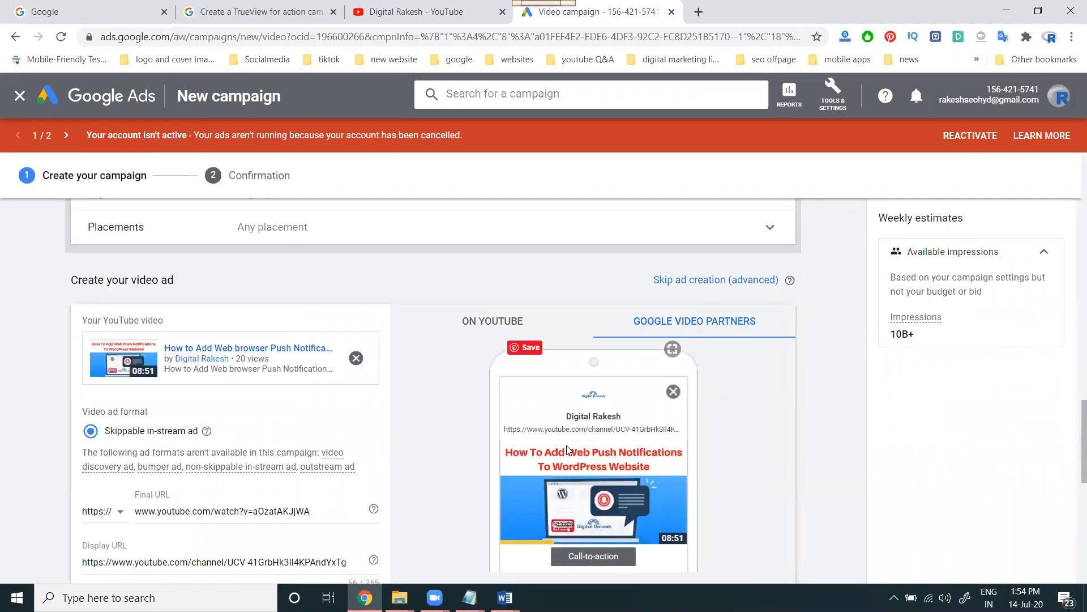
pyautogui.click(494, 320)
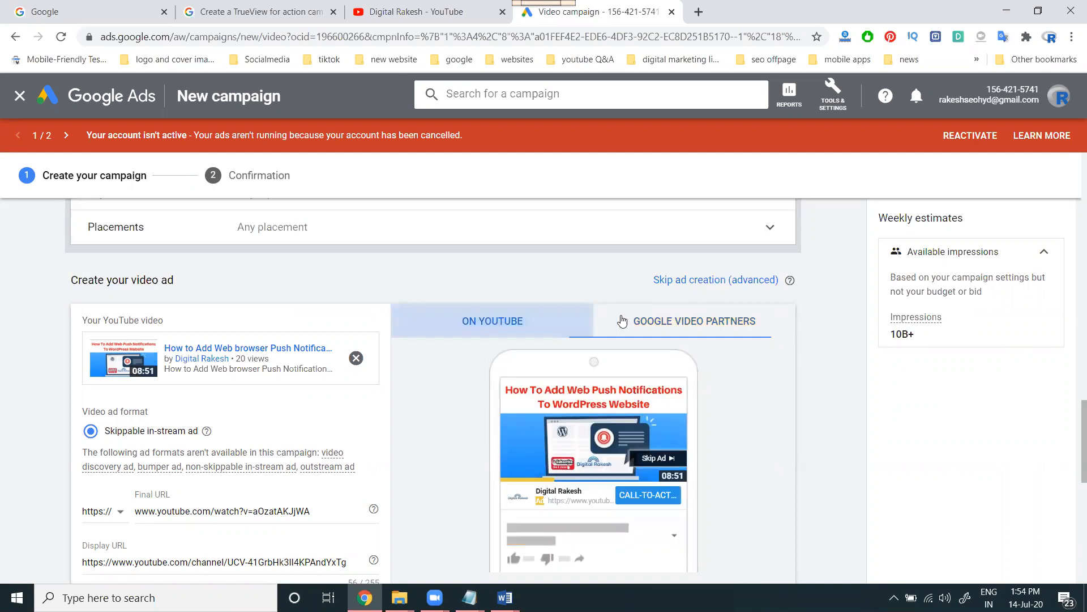
pyautogui.click(650, 322)
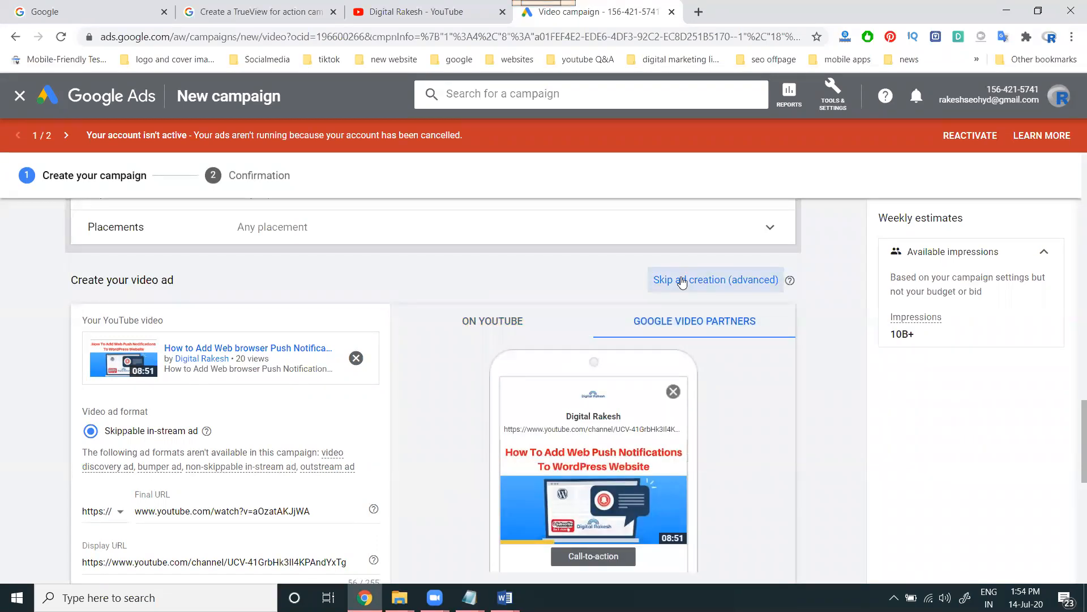
pyautogui.scroll(-5, 187, 374)
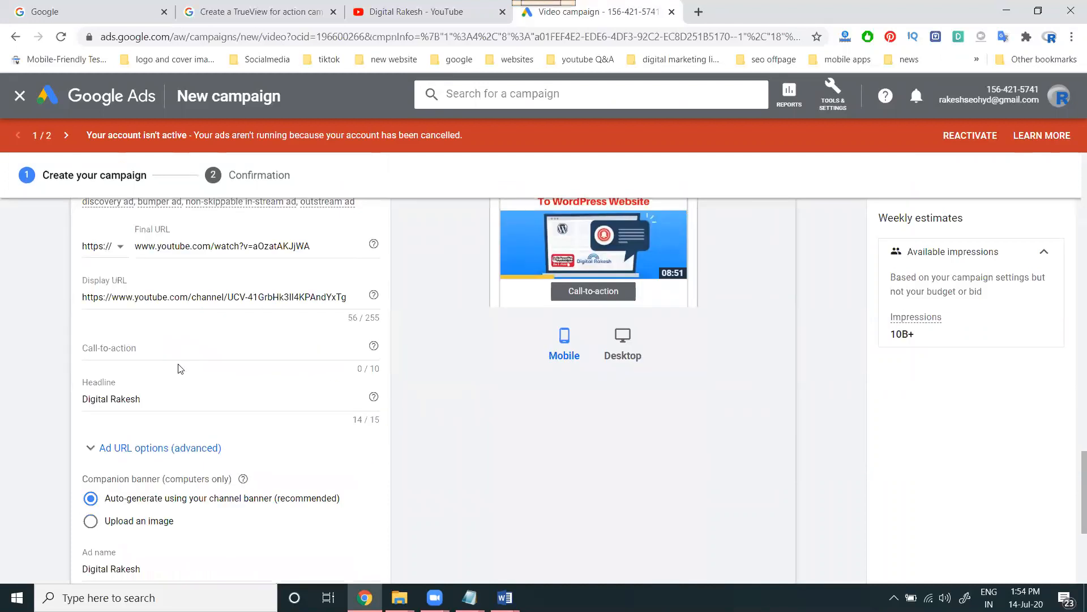
# Type a trial phone number into Call-to-action, then clear the field again
pyautogui.click(127, 346)
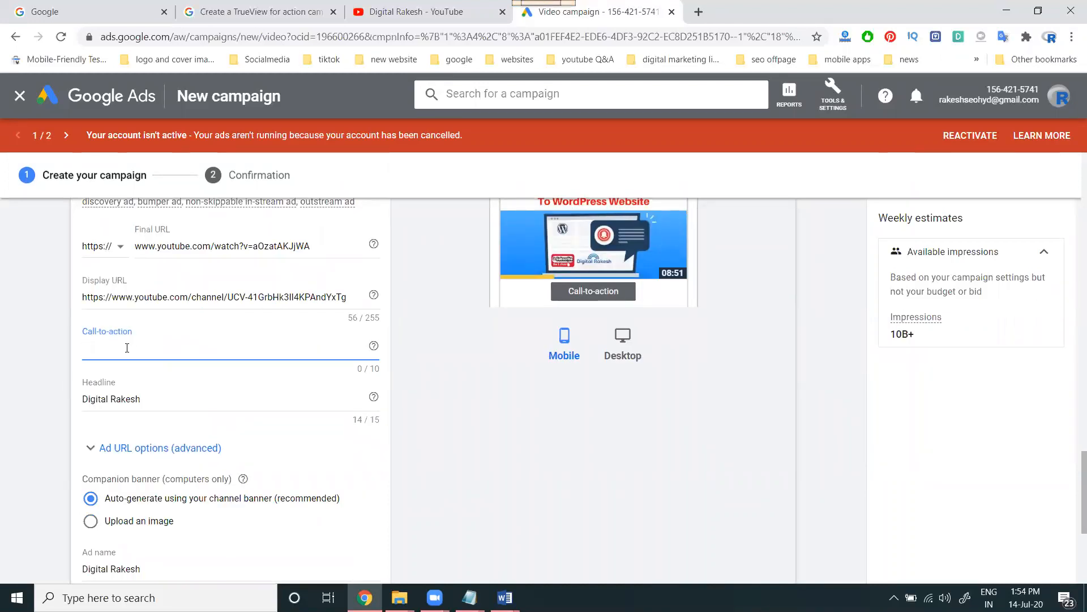
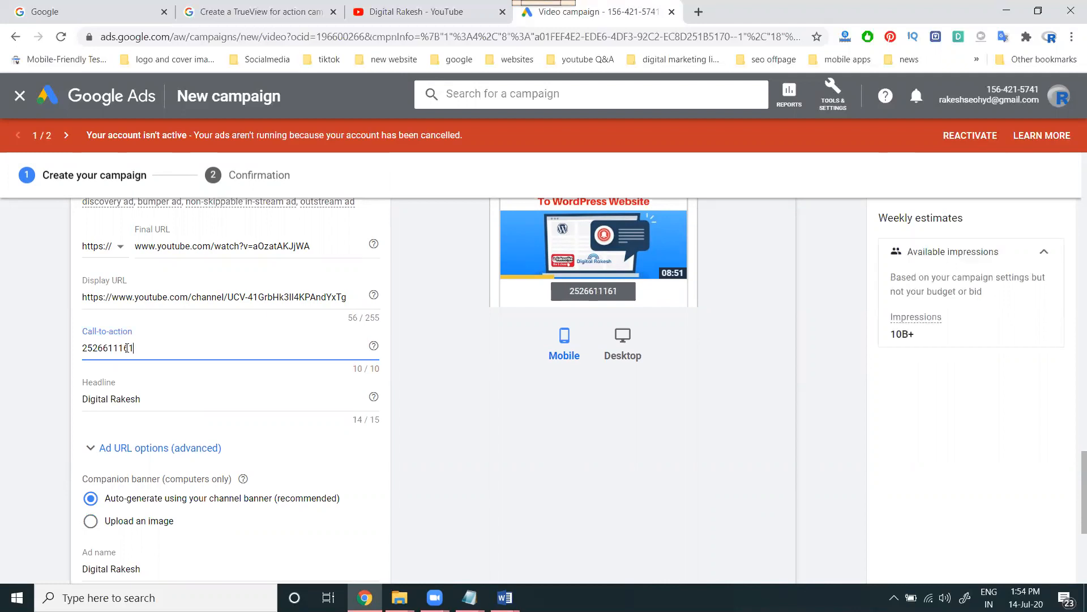
pyautogui.hotkey('ctrl', 'a')
pyautogui.press('BackSpace')
# Preview the ad in its desktop ON YOUTUBE layout
pyautogui.scroll(2, 603, 410)
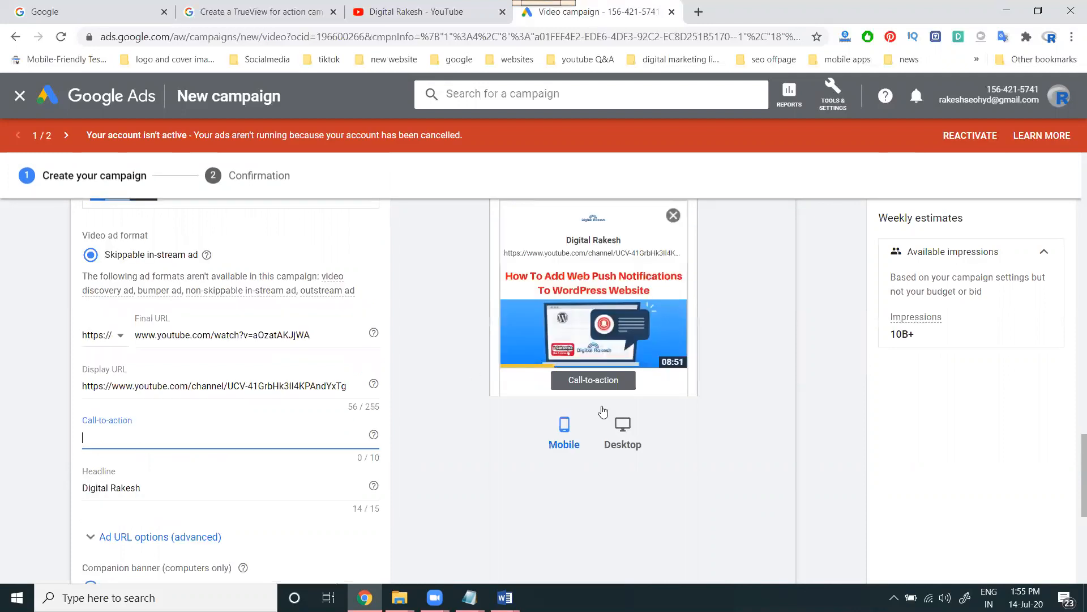
pyautogui.click(622, 425)
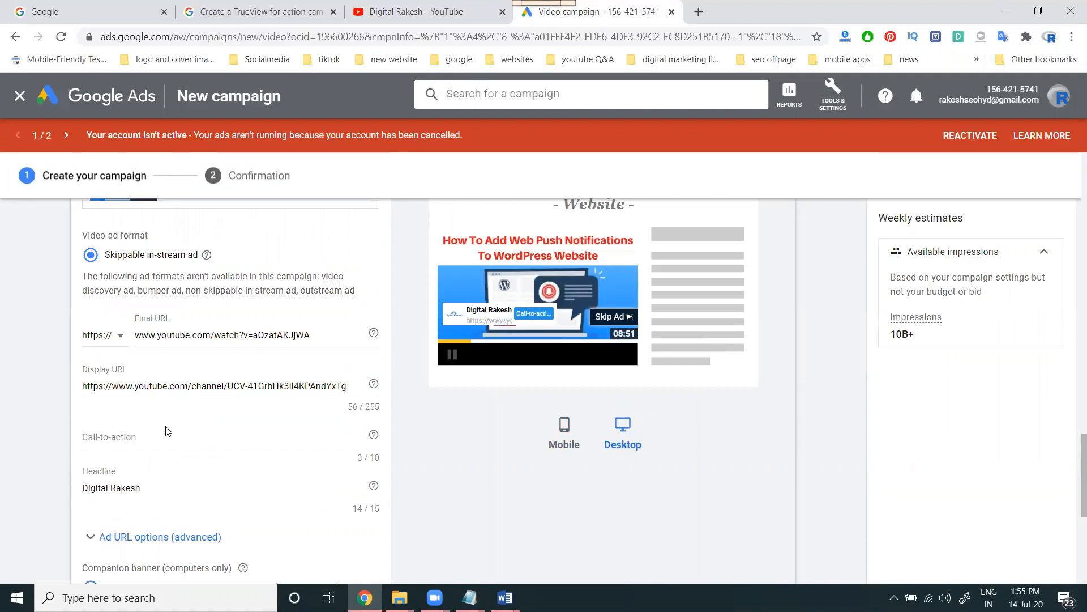
pyautogui.scroll(3, 535, 434)
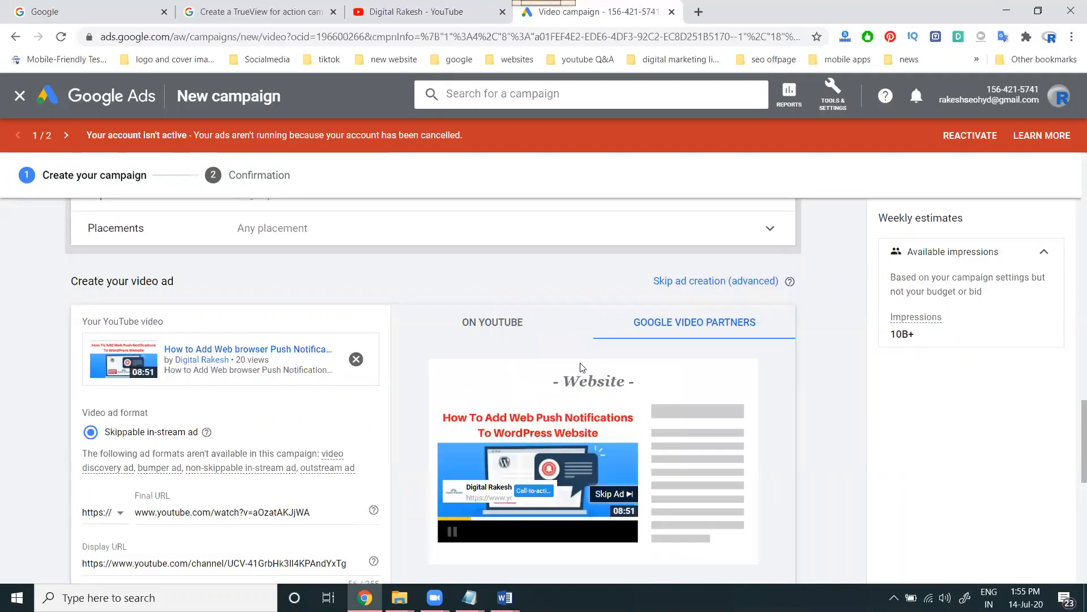
pyautogui.click(513, 317)
pyautogui.scroll(-3, 527, 323)
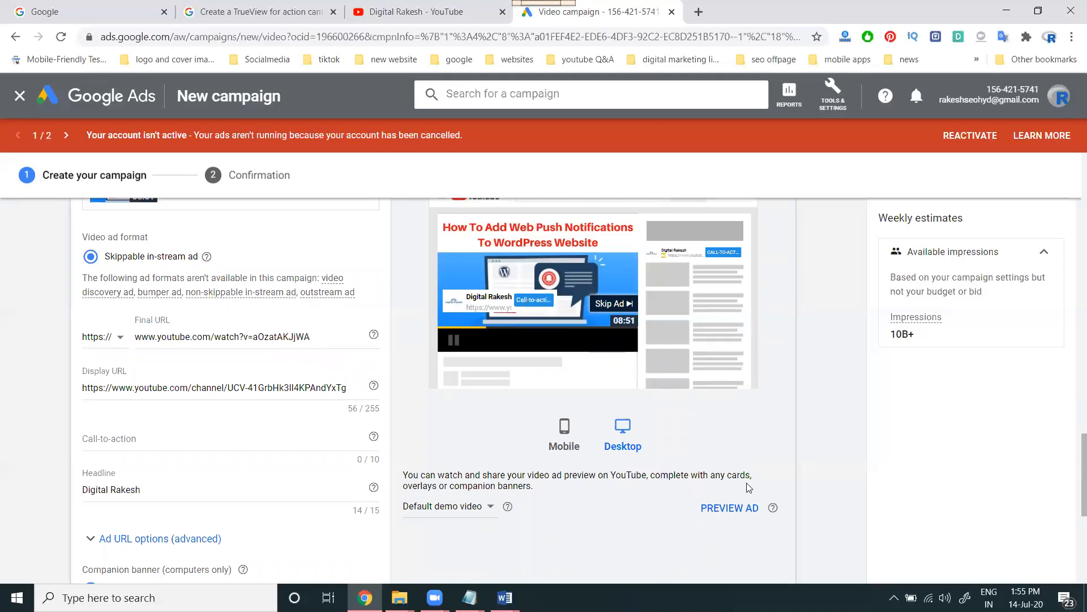
pyautogui.click(730, 507)
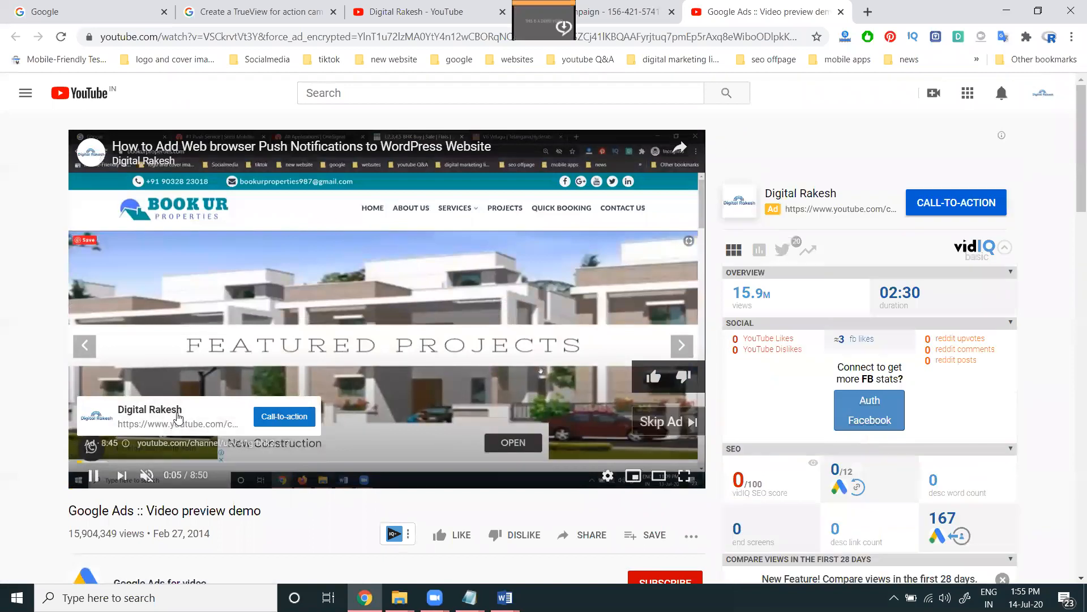
pyautogui.click(177, 417)
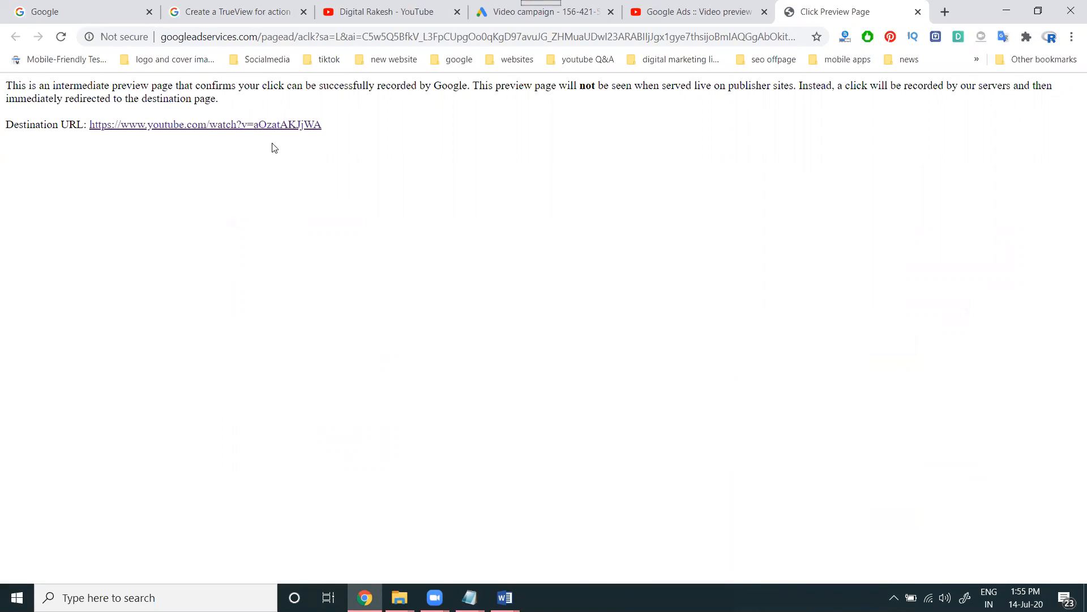
pyautogui.click(279, 126)
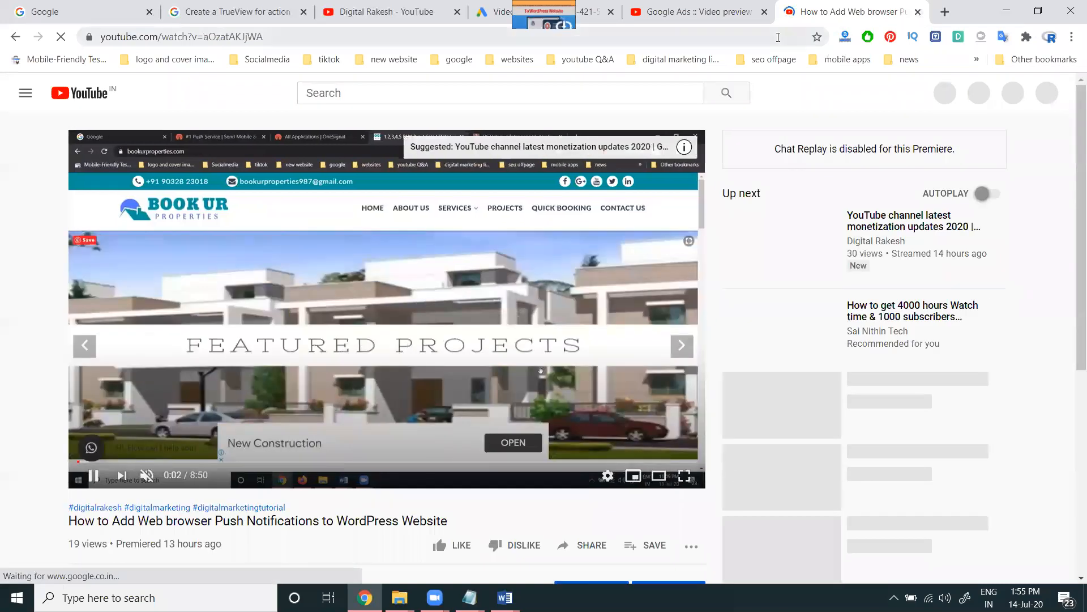
pyautogui.click(918, 11)
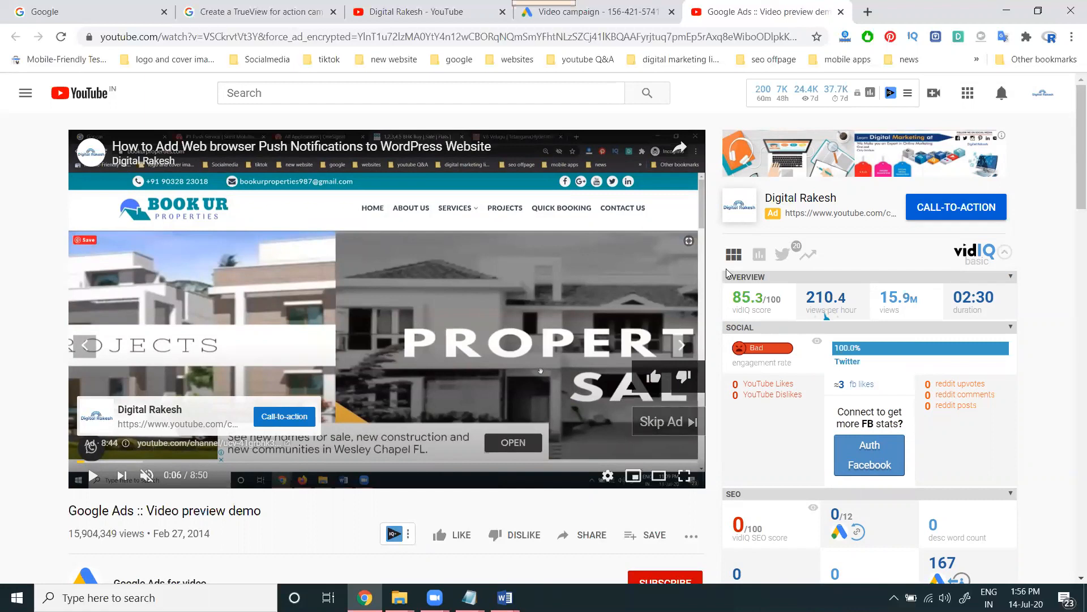
pyautogui.click(841, 11)
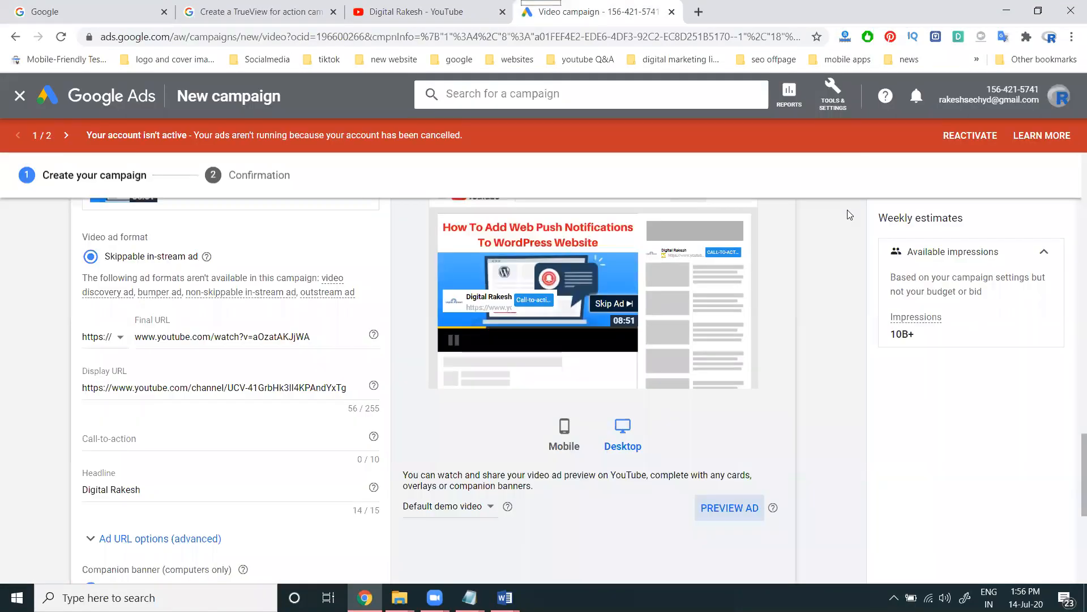
# Fill the flagged Call-to-action with a 10-digit phone number and create the campaign
pyautogui.scroll(-5, 207, 410)
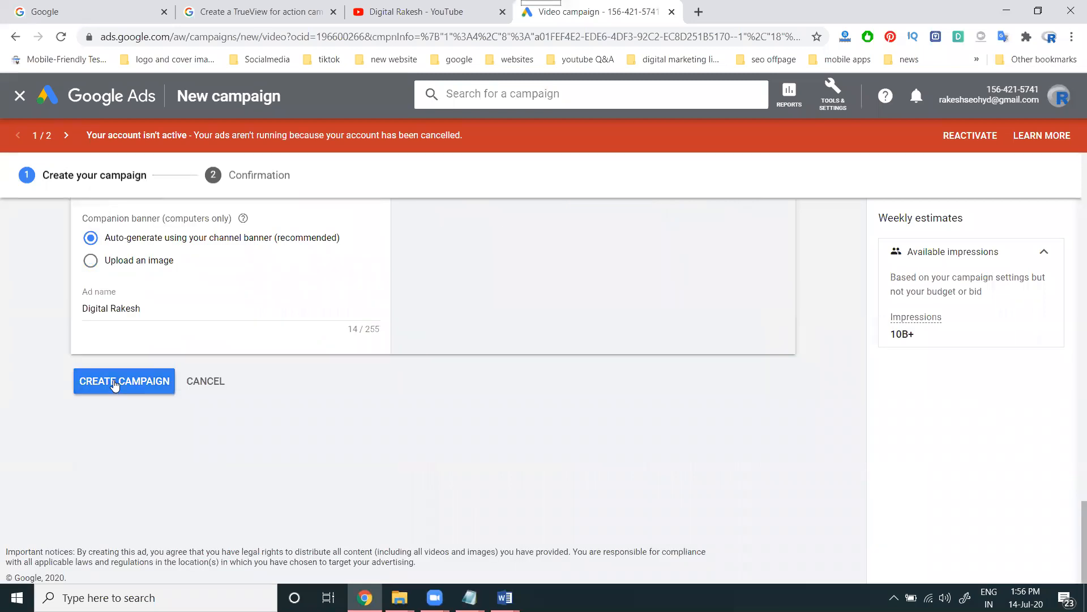
pyautogui.click(115, 382)
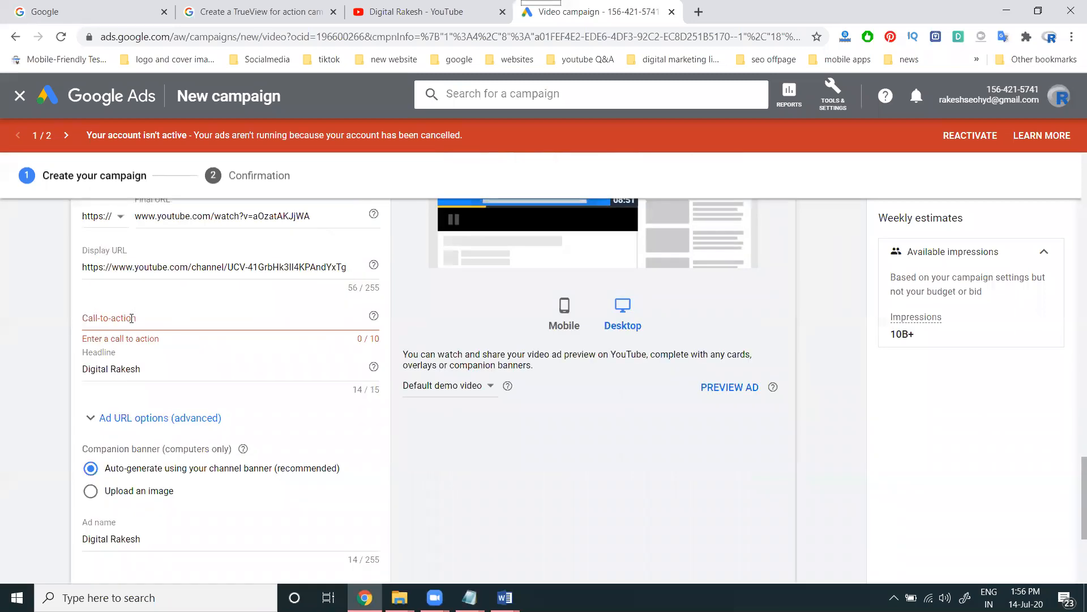
pyautogui.click(127, 318)
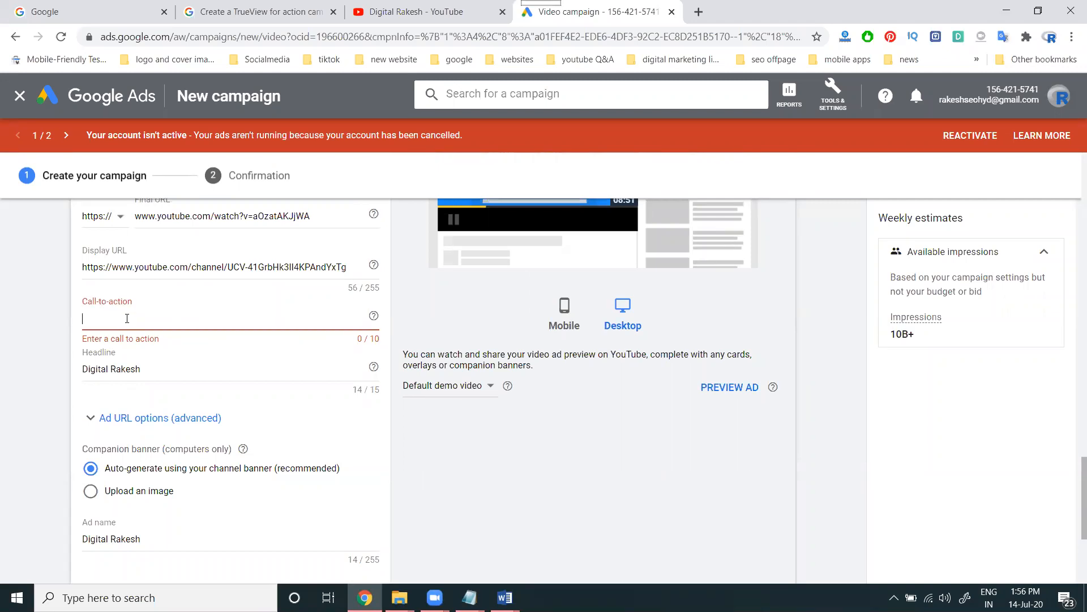
pyautogui.click(42, 339)
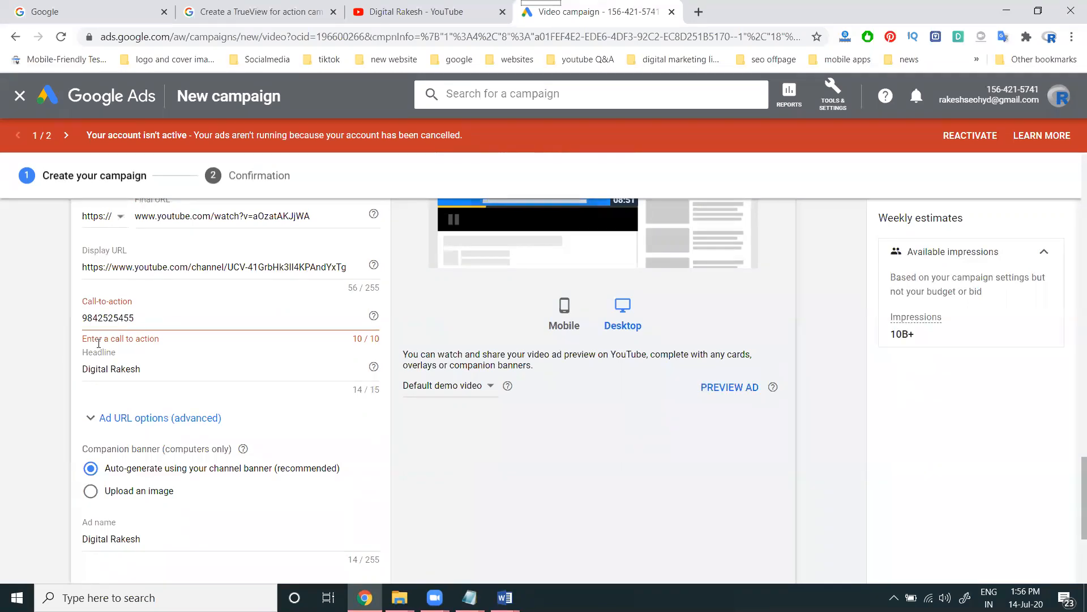
pyautogui.scroll(-4, 109, 354)
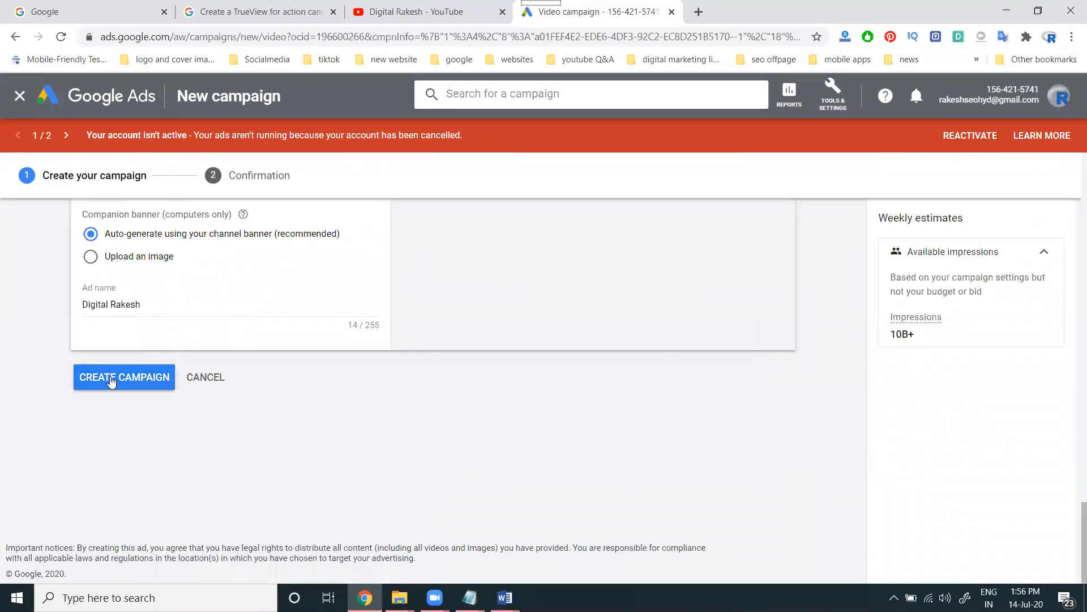
pyautogui.click(111, 379)
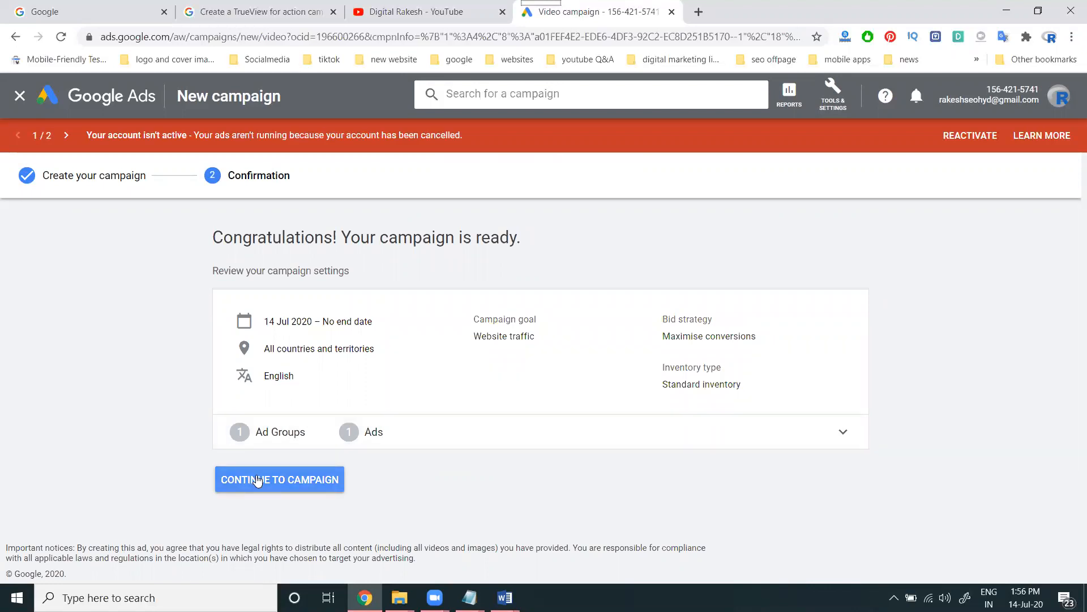
# Open the Video Conversions - 2020-07-14 campaign from All campaigns and view its ad group's ads
pyautogui.click(258, 481)
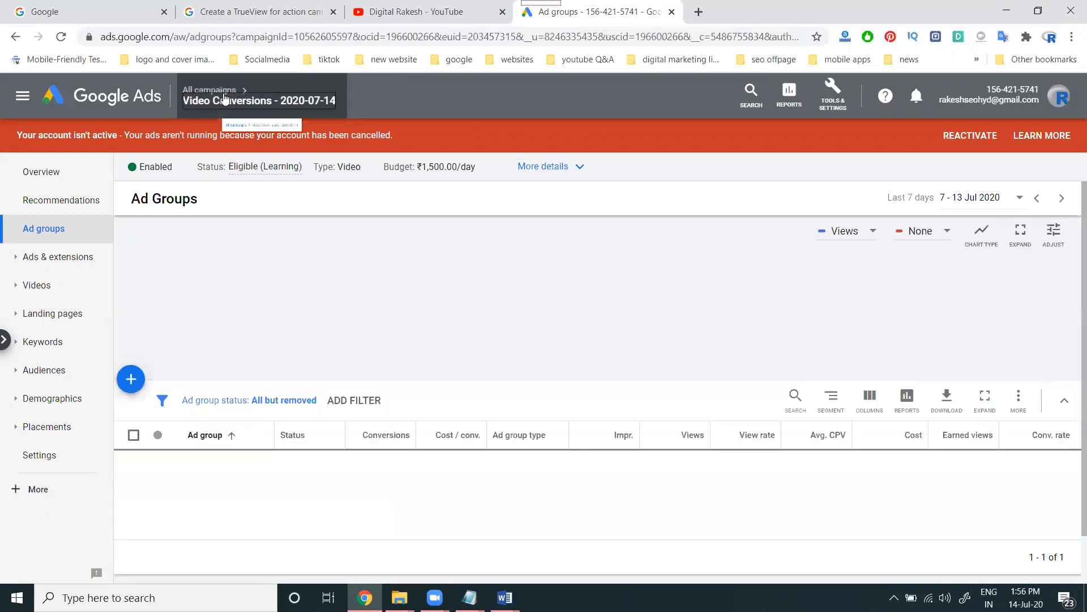
pyautogui.moveTo(225, 98)
pyautogui.click(192, 139)
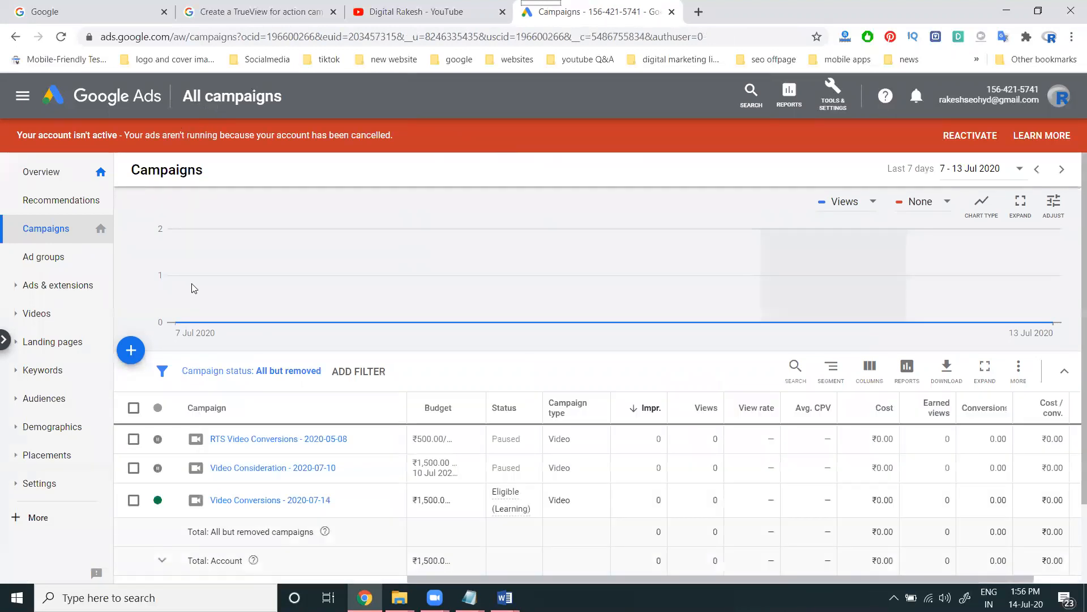
pyautogui.click(244, 500)
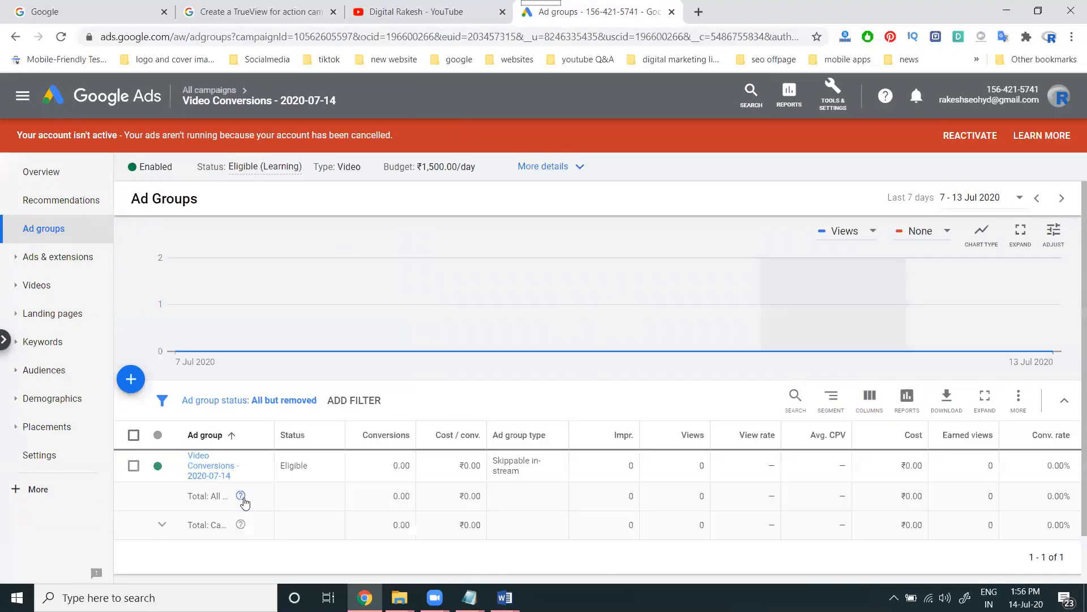
pyautogui.click(213, 477)
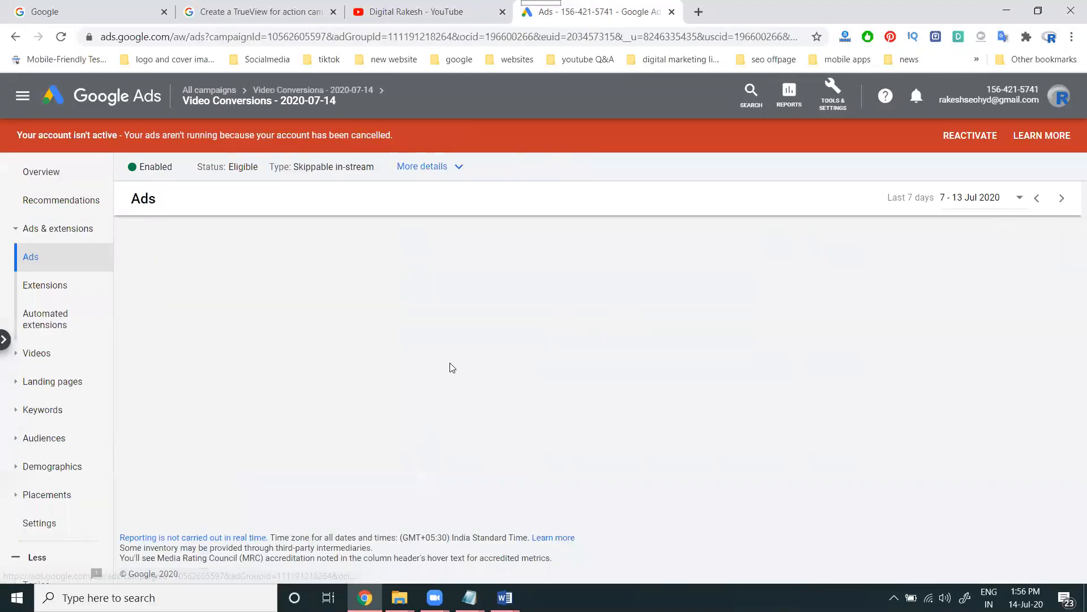
pyautogui.scroll(-2, 401, 376)
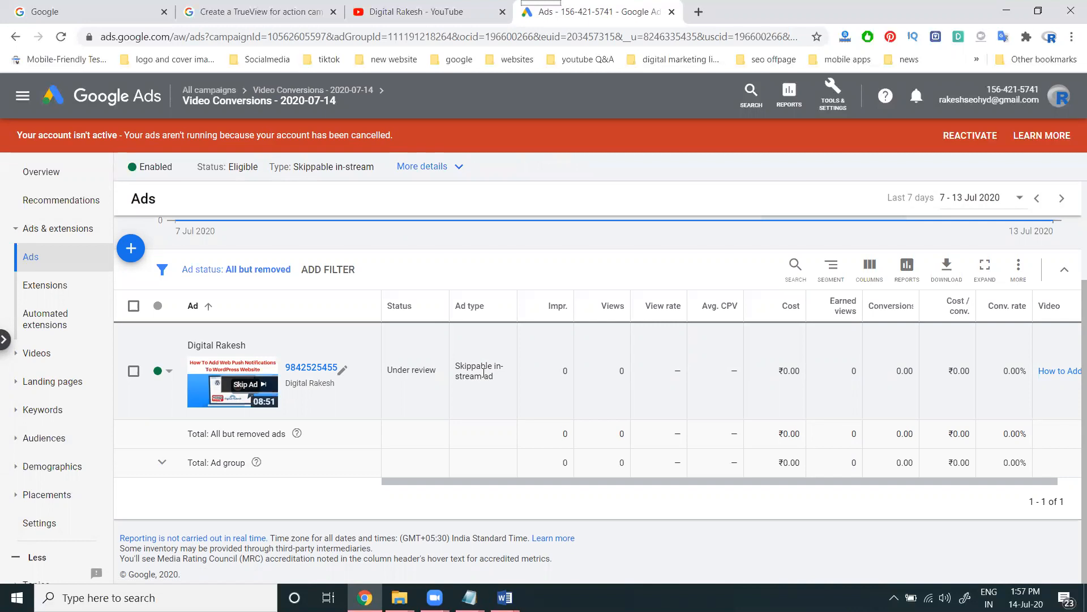
# Scroll the TrueView for action help article back to the top, then show the YouTube channel home
pyautogui.click(272, 11)
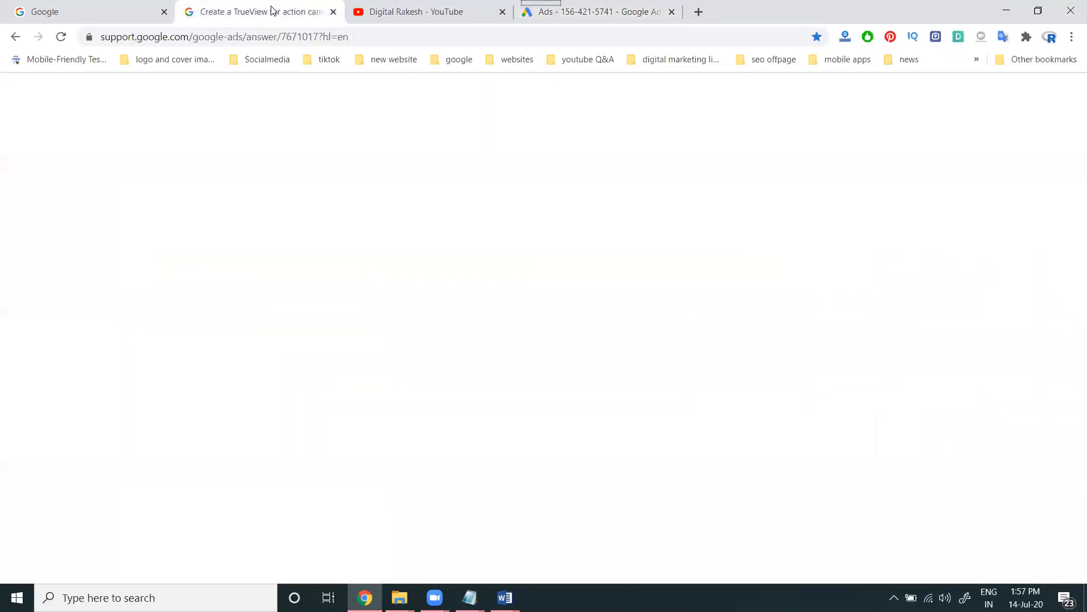
pyautogui.scroll(15, 425, 299)
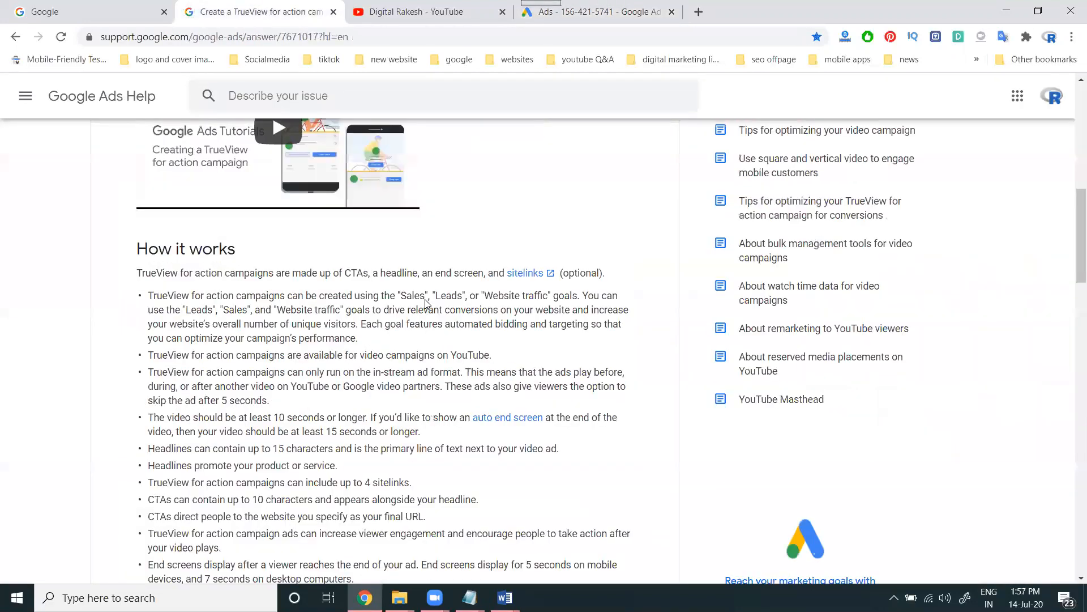
pyautogui.scroll(10, 424, 300)
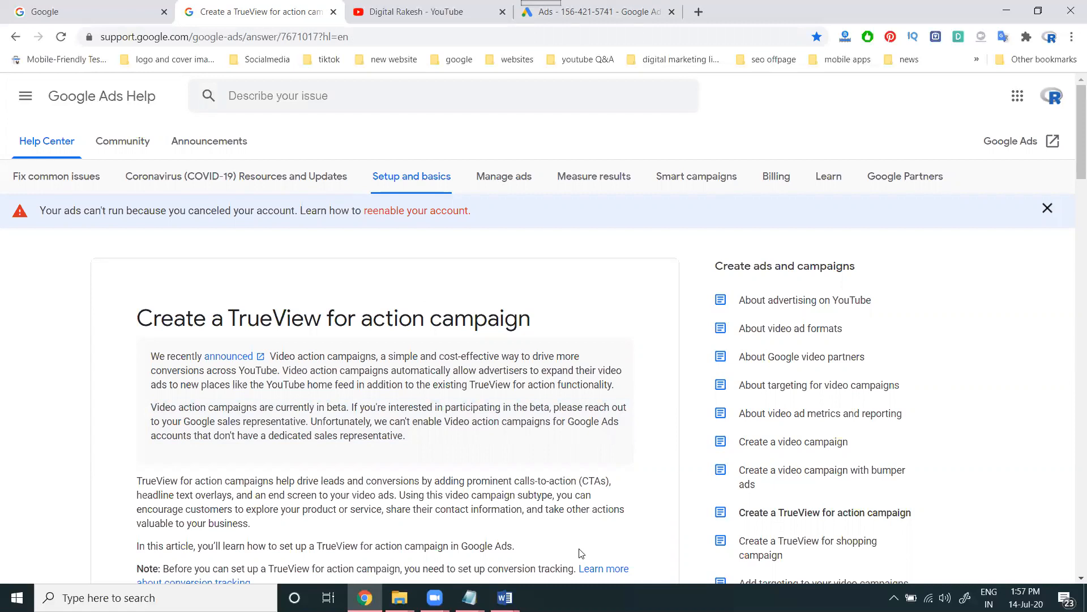
pyautogui.hotkey('ctrl', 'Tab')
pyautogui.click(474, 158)
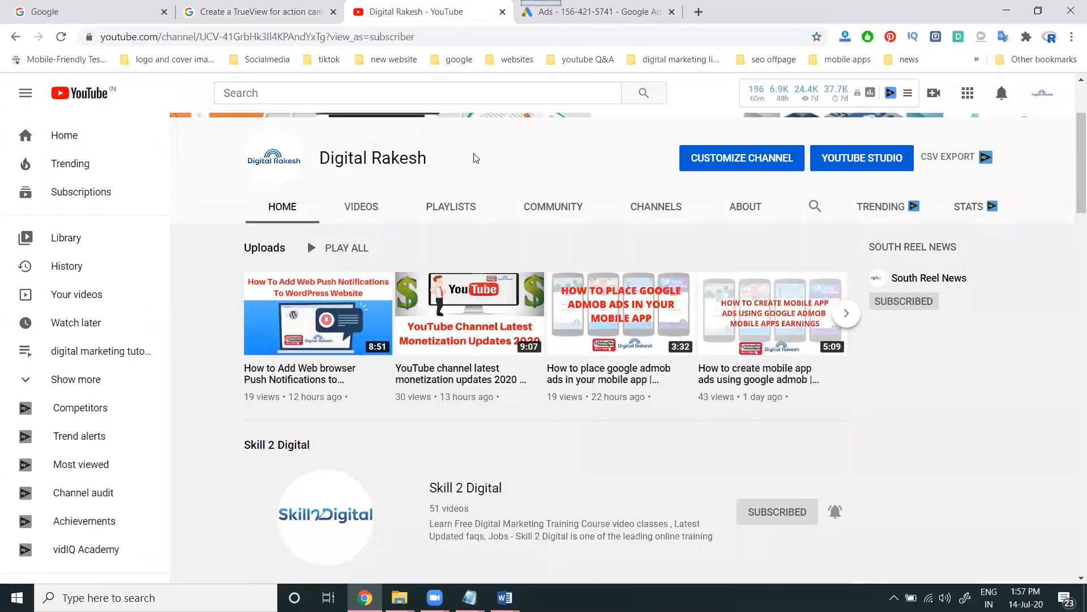